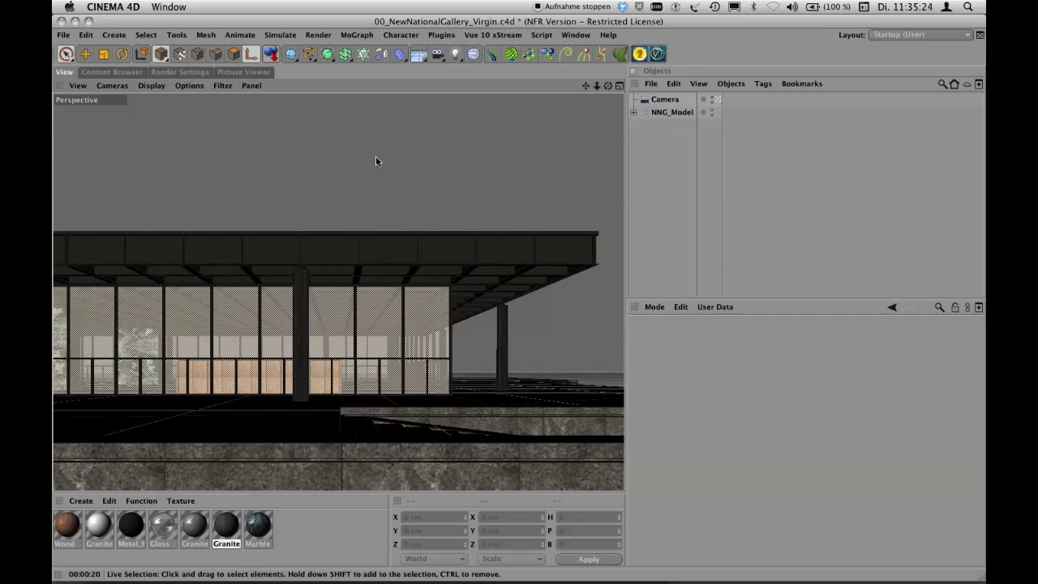
Render the New National Gallery scene in the active viewport
key("super+r")
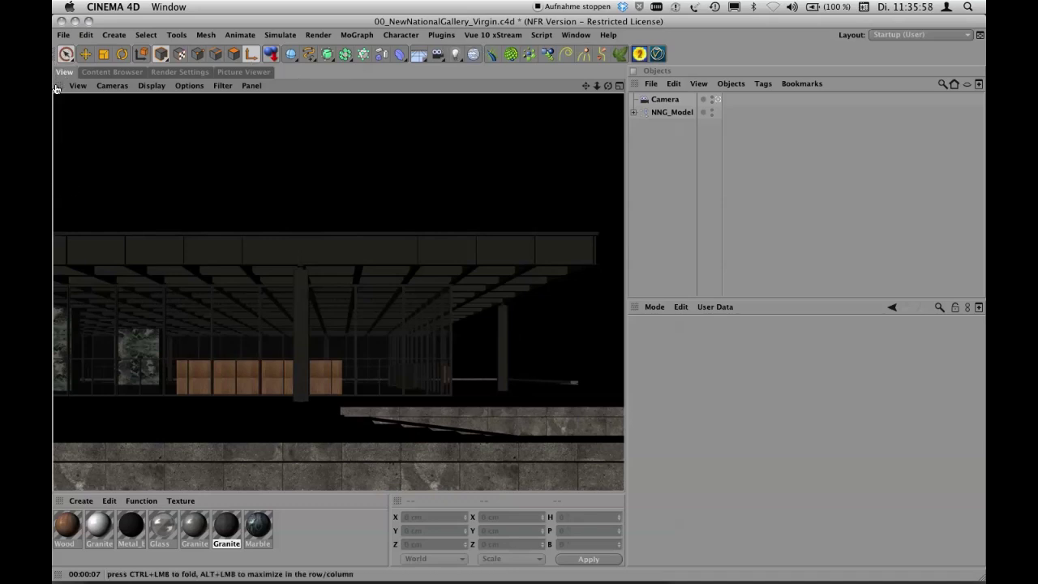
Switch between Content Browser, Render Settings and Picture Viewer panels, settling on Render Settings
left_click(101, 73)
left_click(165, 72)
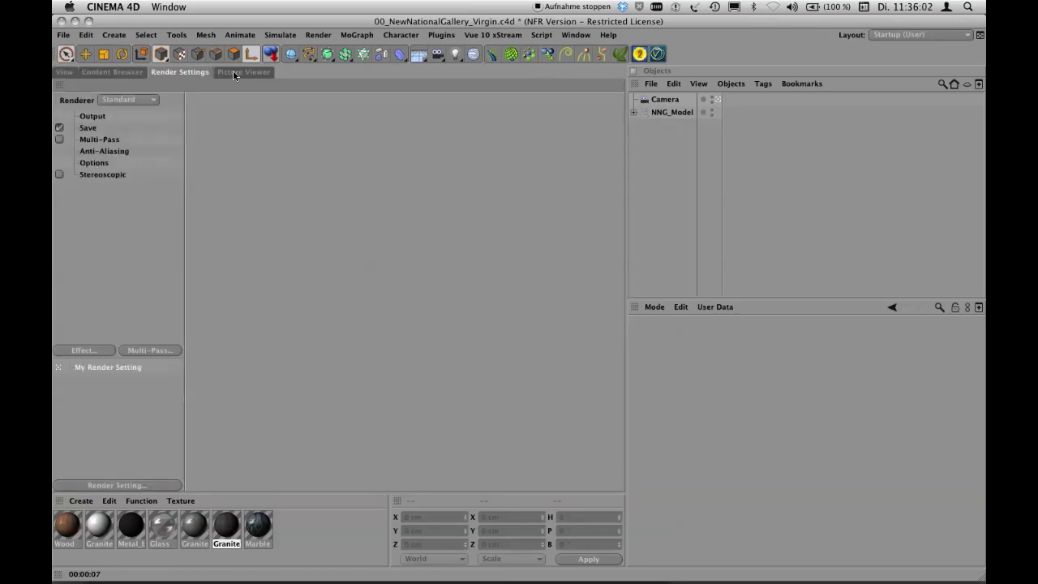
left_click(236, 71)
left_click(204, 72)
left_click(110, 71)
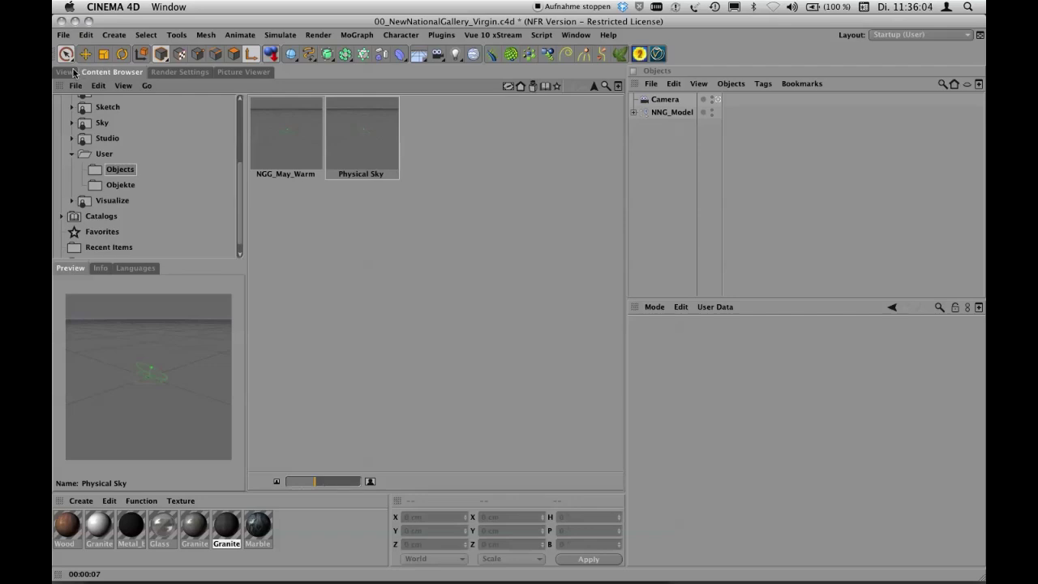
left_click(65, 72)
left_click(125, 72)
left_click(164, 73)
left_click(222, 71)
left_click(158, 73)
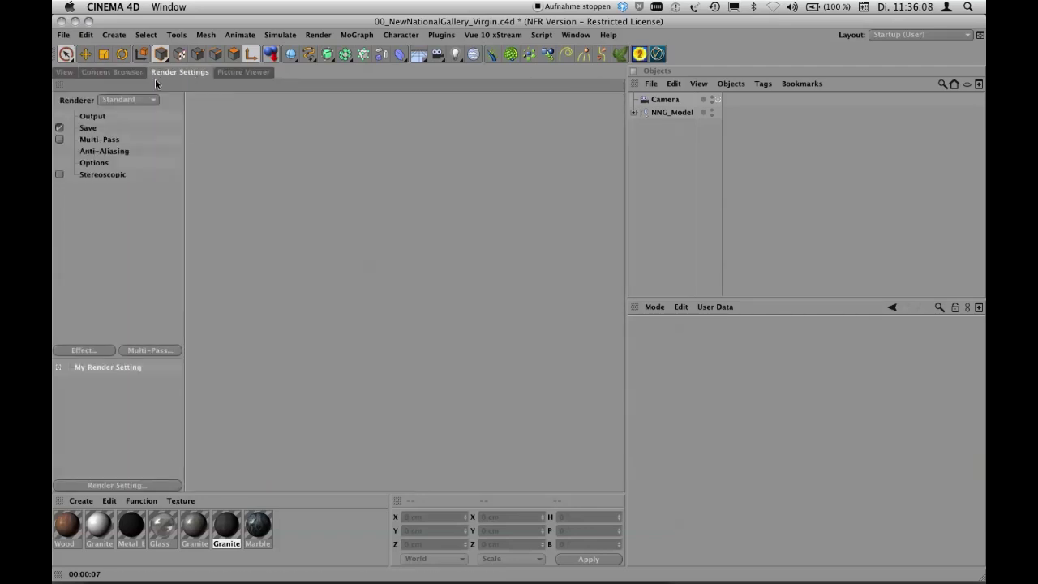
Change the renderer from Standard to Physical
left_click(106, 99)
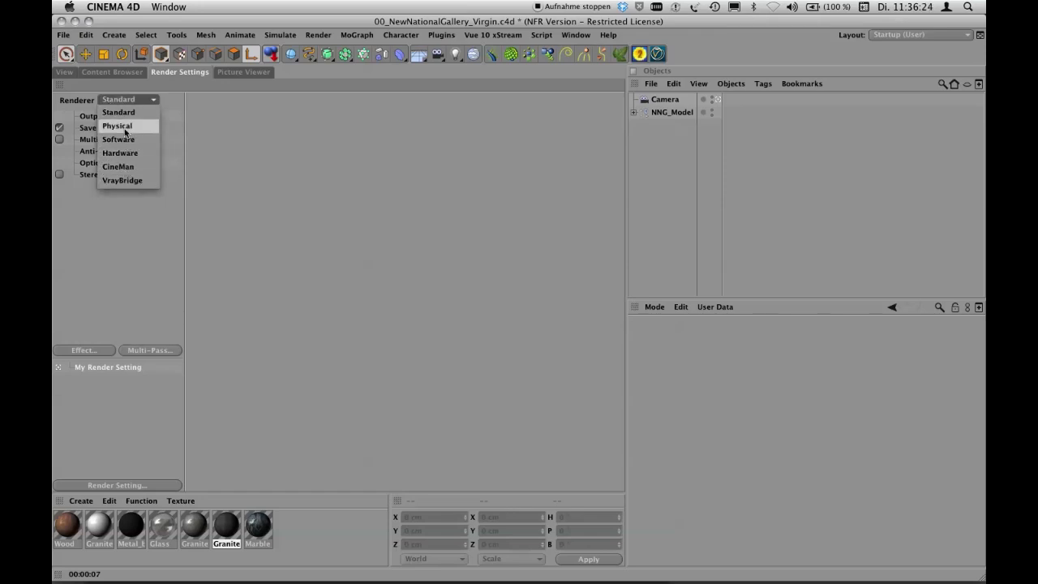
left_click(122, 127)
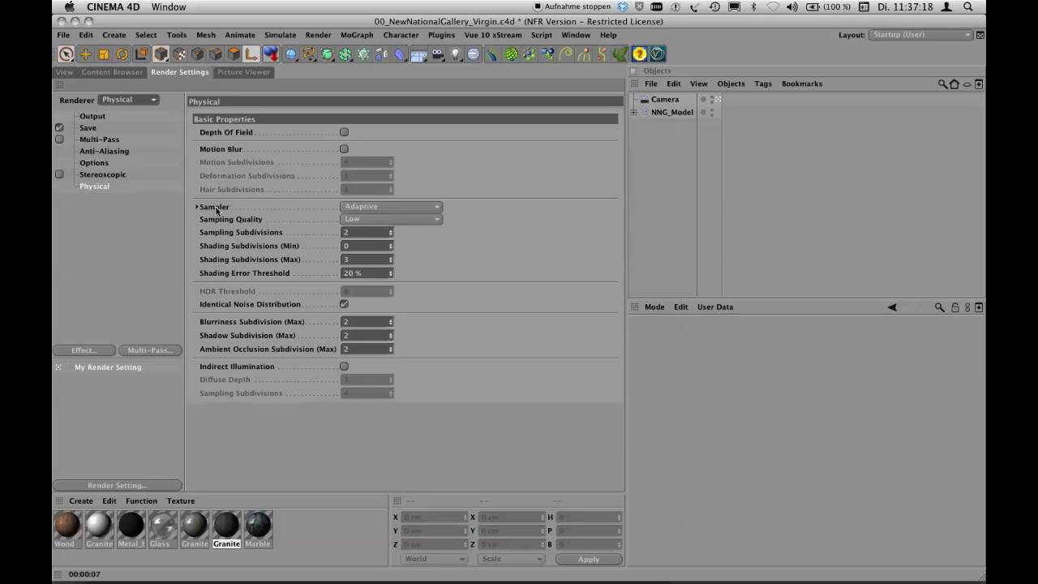
left_click(384, 205)
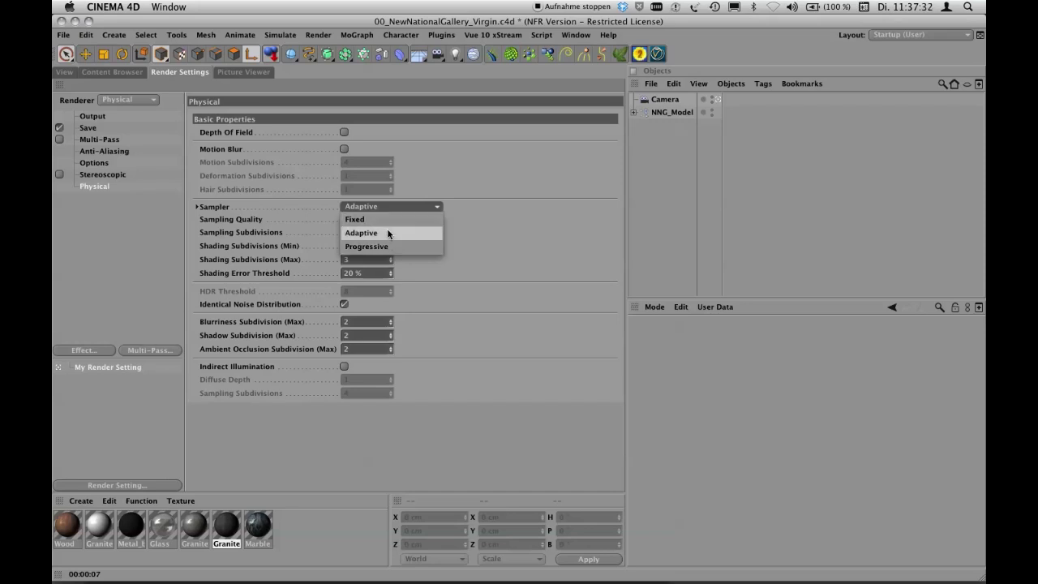
left_click(388, 231)
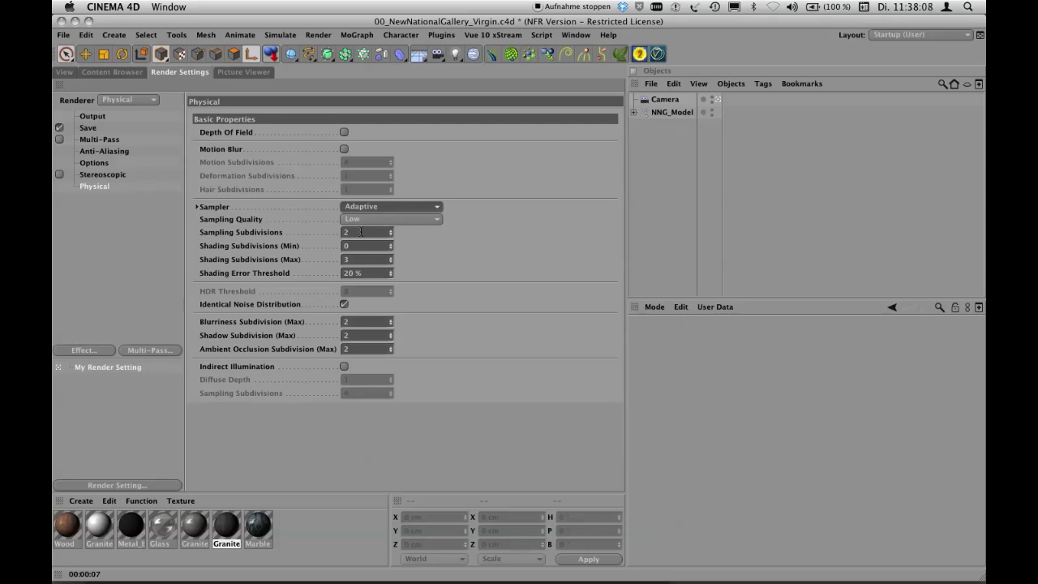
Set Sampling, Shading, Blurriness, Shadow and Ambient Occlusion subdivisions all to 0
left_click(360, 232)
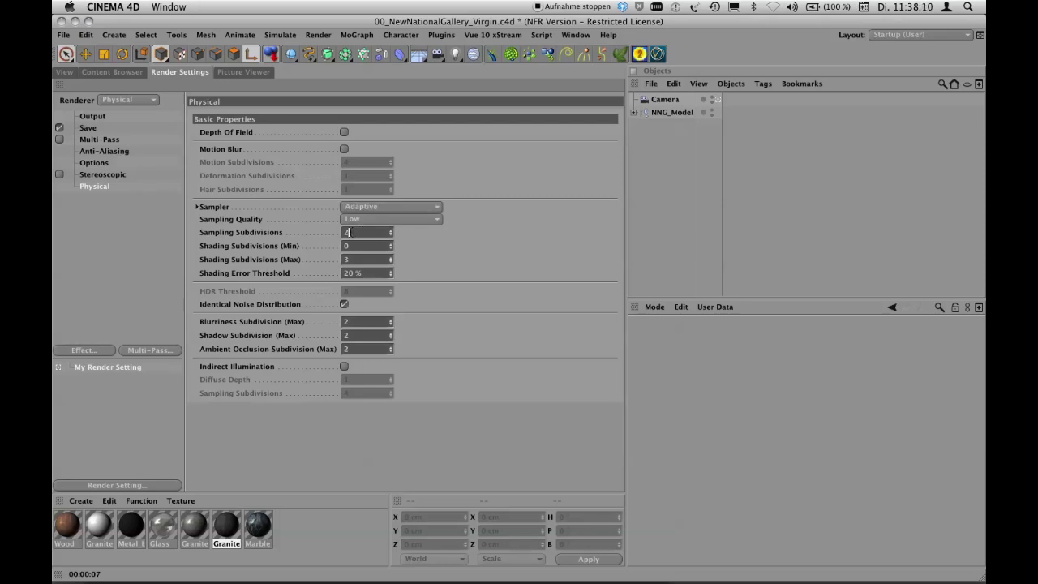
type("0")
key("Tab")
key("Tab")
type("0")
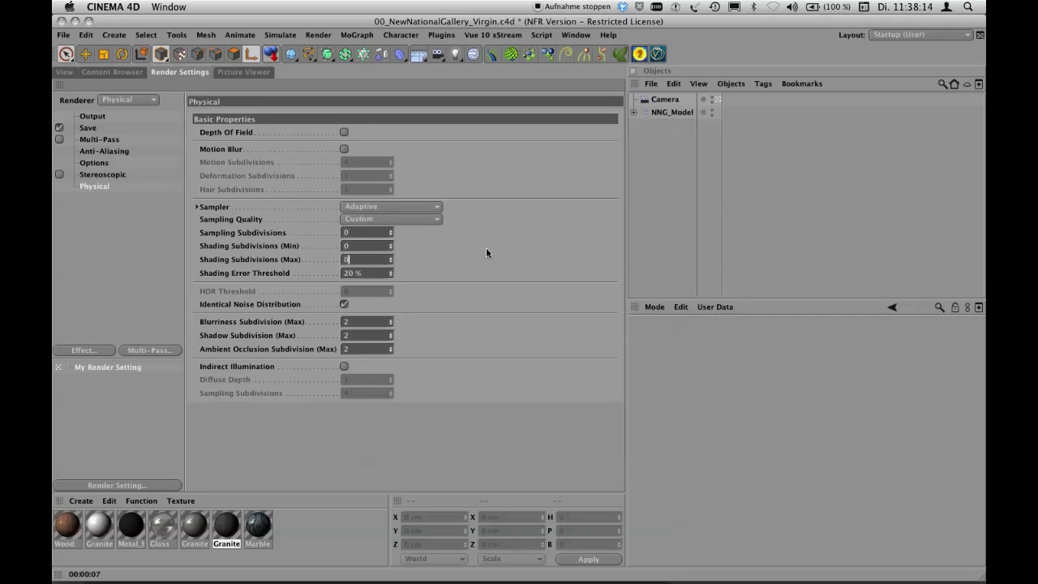
key("Tab")
key("Tab")
key("Tab")
type("0")
key("Tab")
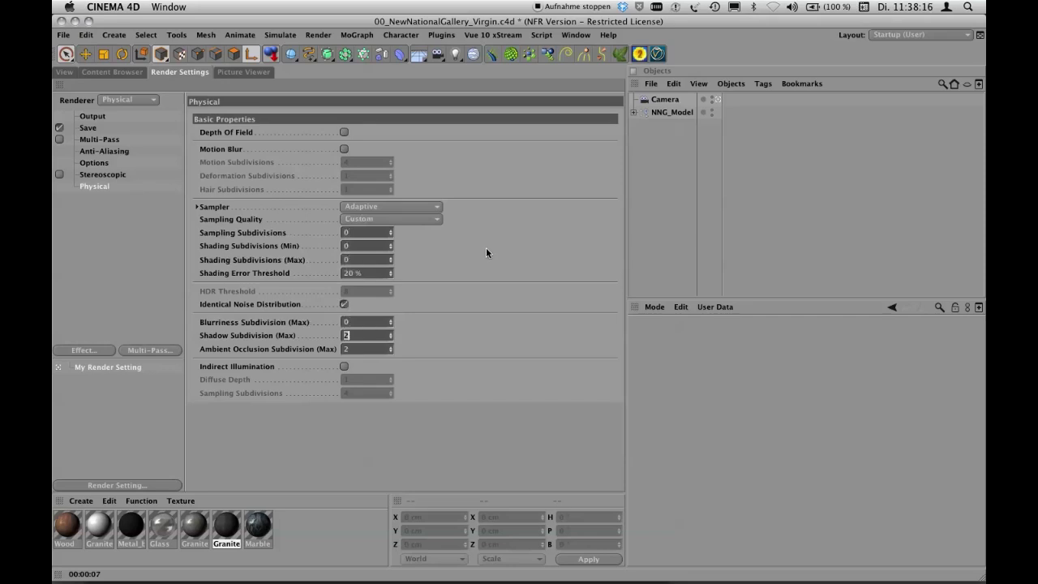
type("0")
key("Tab")
type("0")
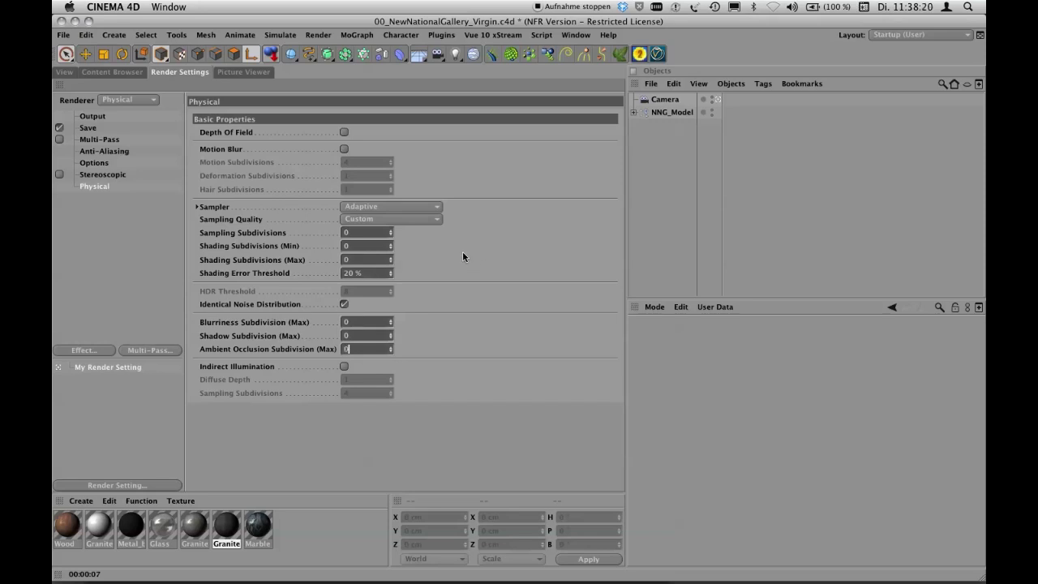
key("Return")
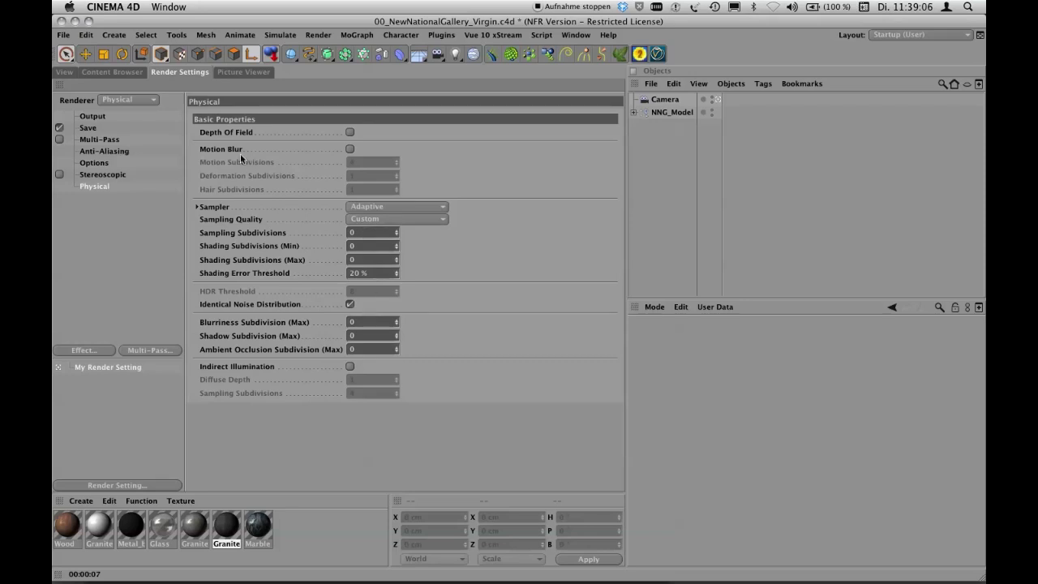
Return to the 3D view and render the gallery with the Physical renderer
left_click(70, 75)
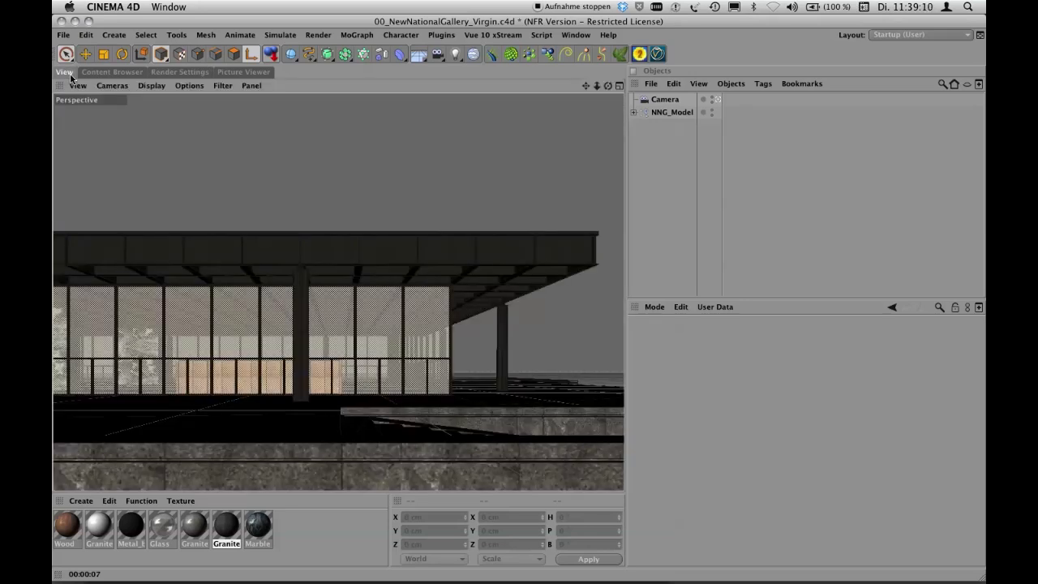
key("super+r")
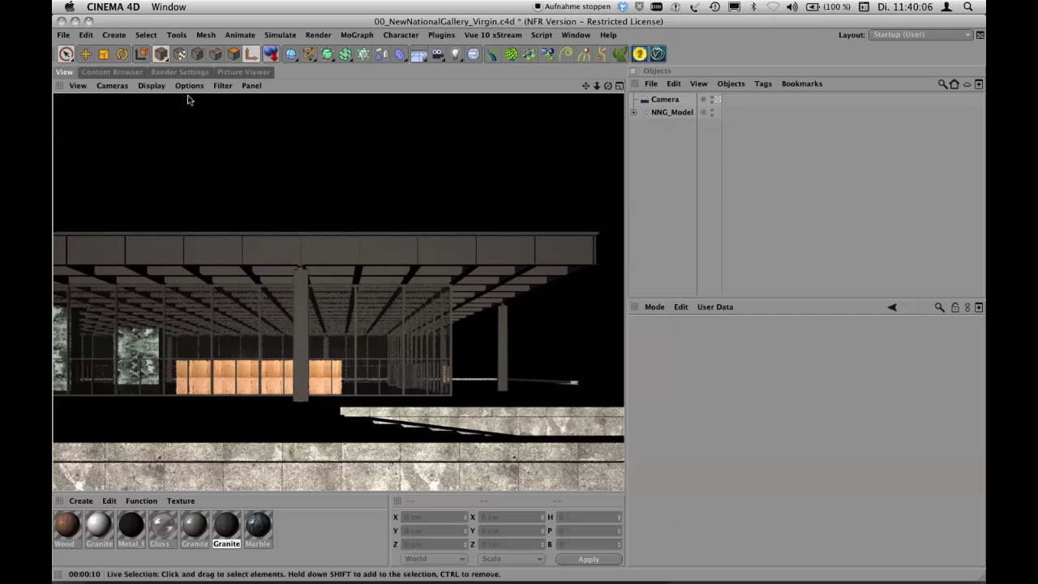
Add a Physical Sky and enlarge its attributes to reveal the Sun's Area shadow settings
left_click(114, 35)
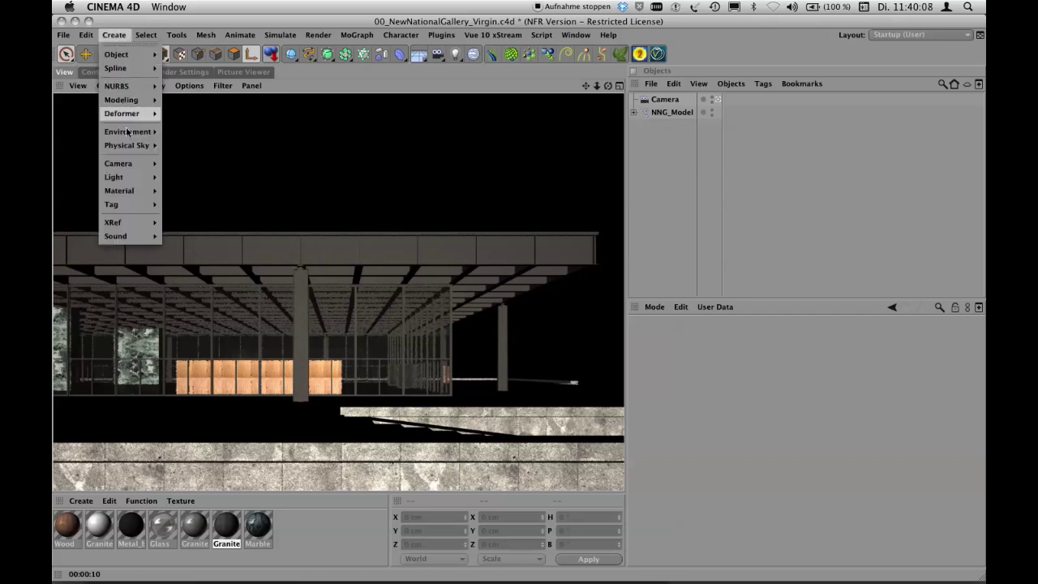
mouse_move(133, 148)
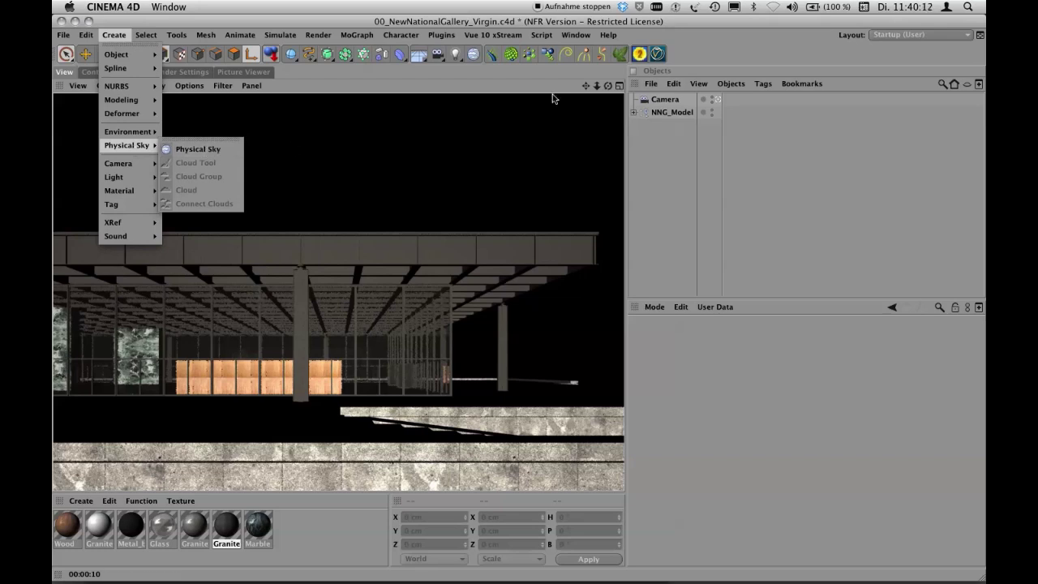
left_click(652, 129)
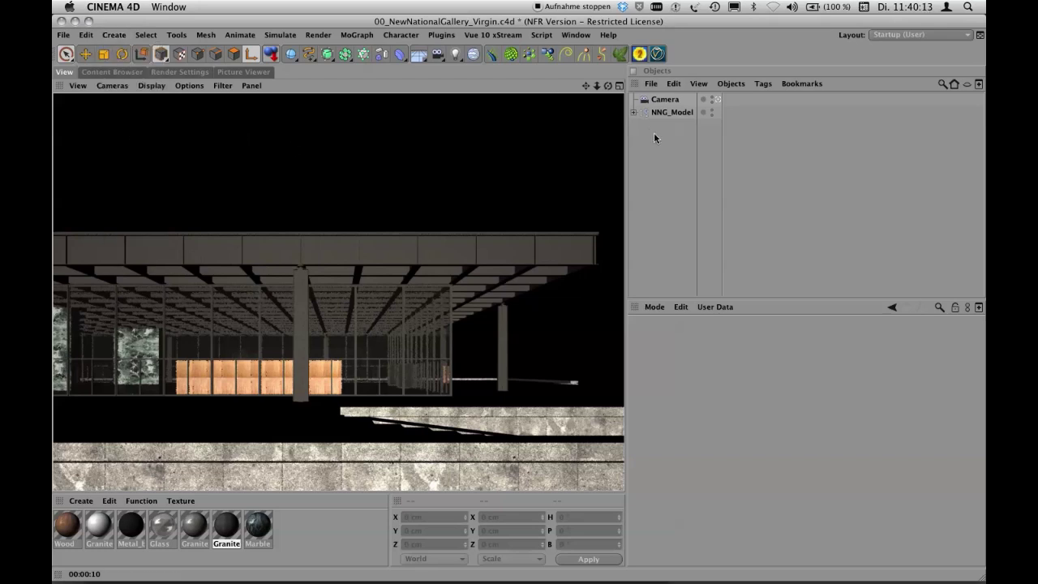
left_click(474, 55)
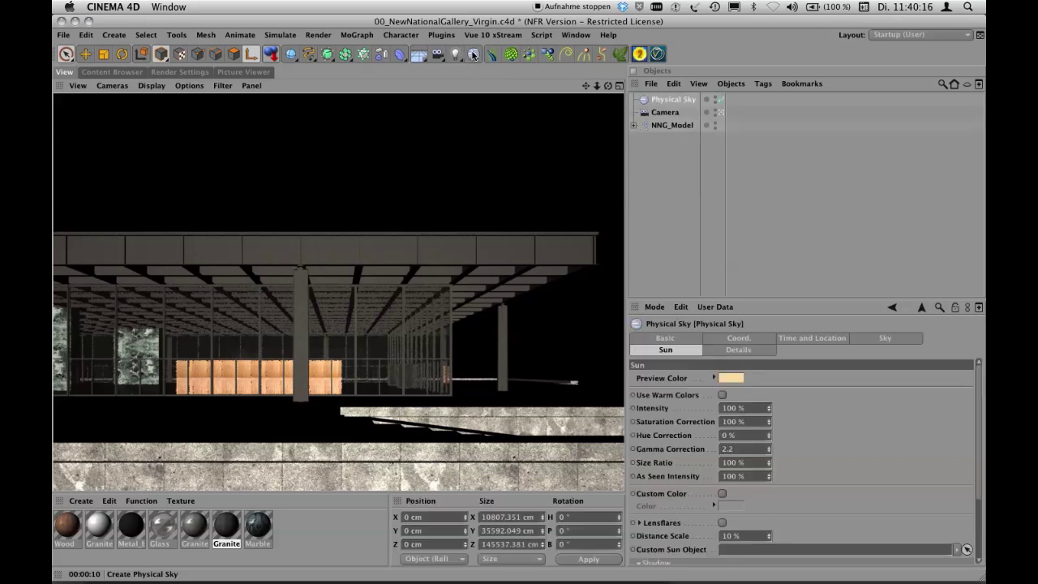
left_click(667, 102)
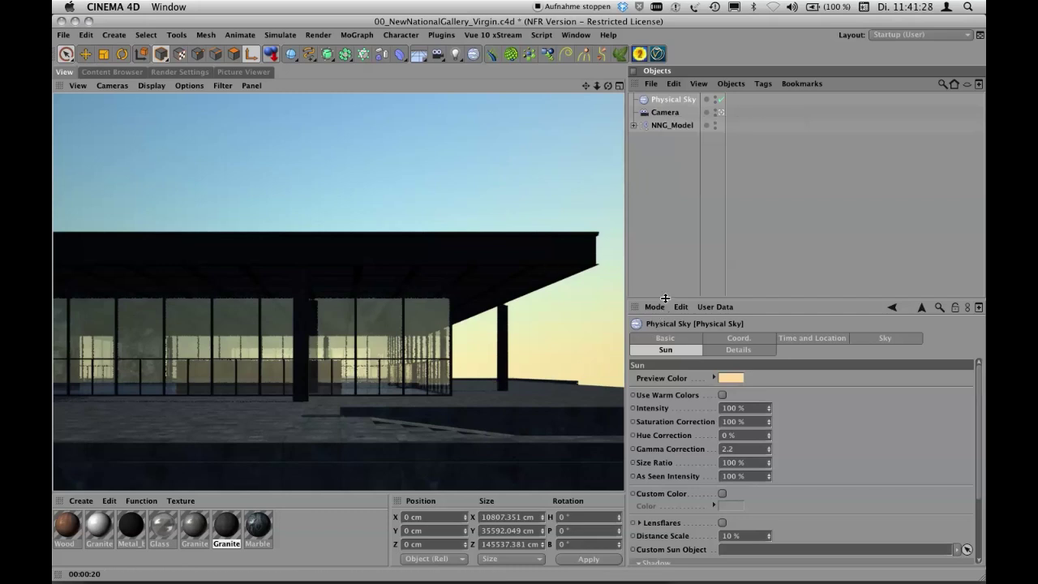
left_click_drag(664, 298, 623, 151)
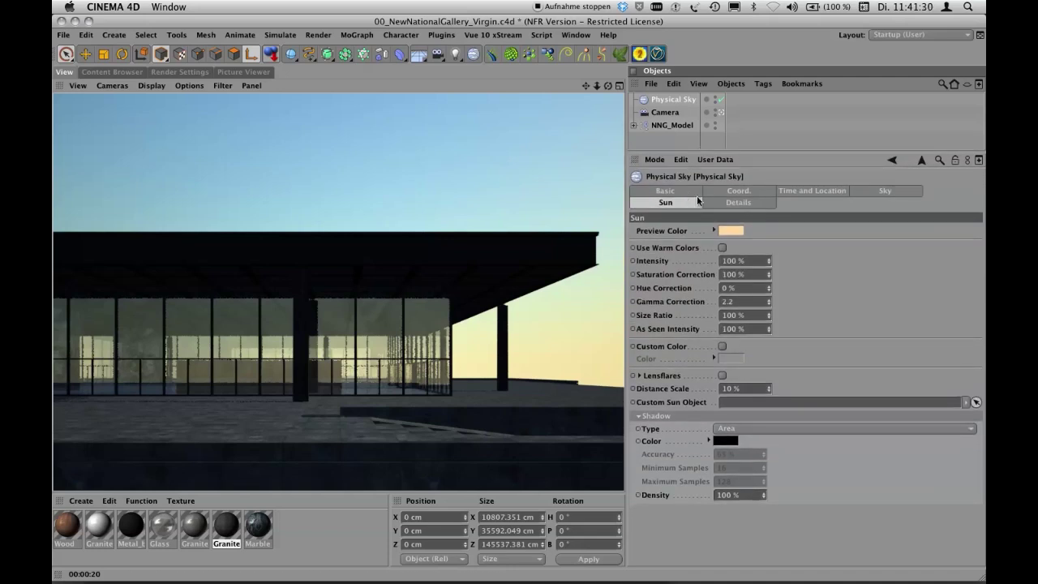
Set the Physical Sky's Time and Location date to May 2011
left_click(754, 192)
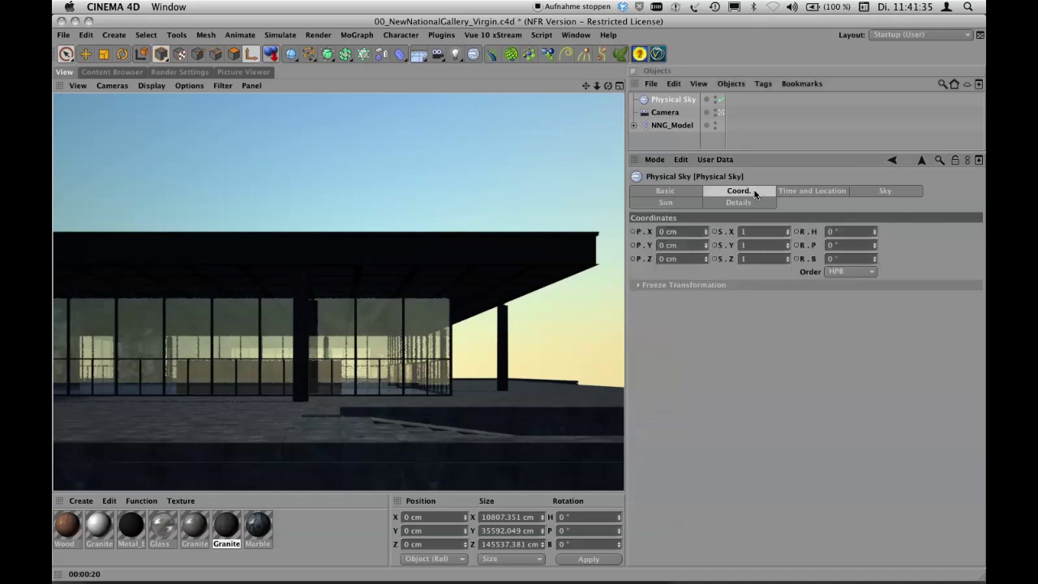
left_click(823, 191)
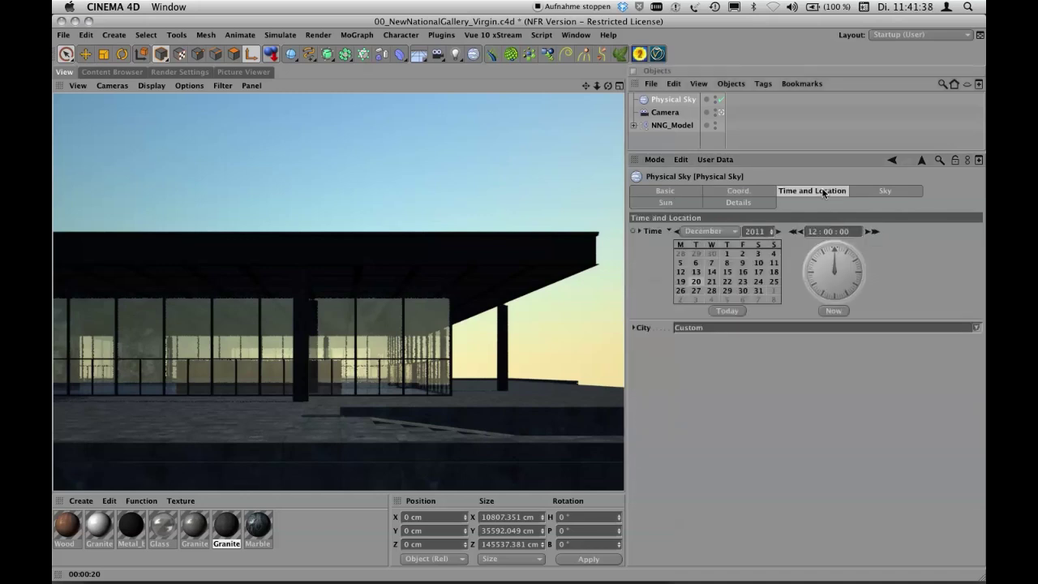
left_click(719, 228)
left_click(716, 300)
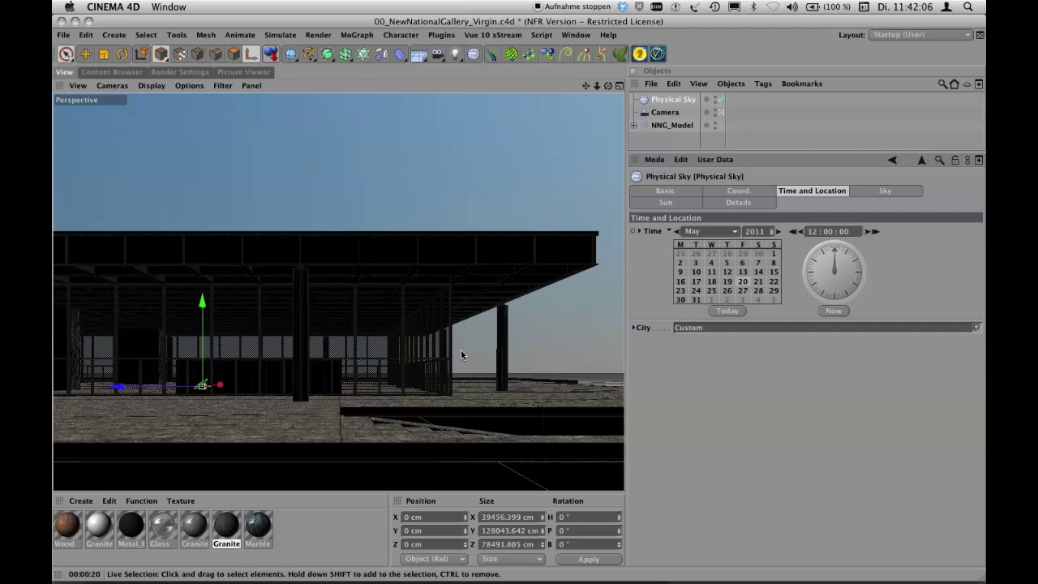
Move the Physical Sky time to 10:30:00 for a bright morning sky
left_click(834, 253)
mouse_move(834, 253)
left_mouse_down()
mouse_move(842, 296)
mouse_move(835, 257)
mouse_move(843, 285)
mouse_move(833, 272)
left_mouse_up()
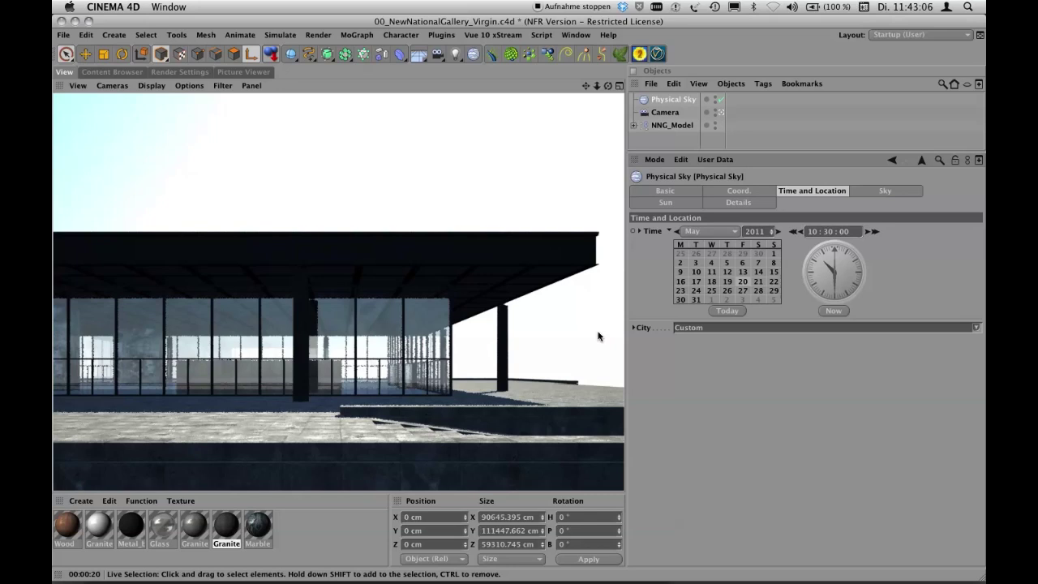
Add a Global Illumination effect to the render settings
key("super+b")
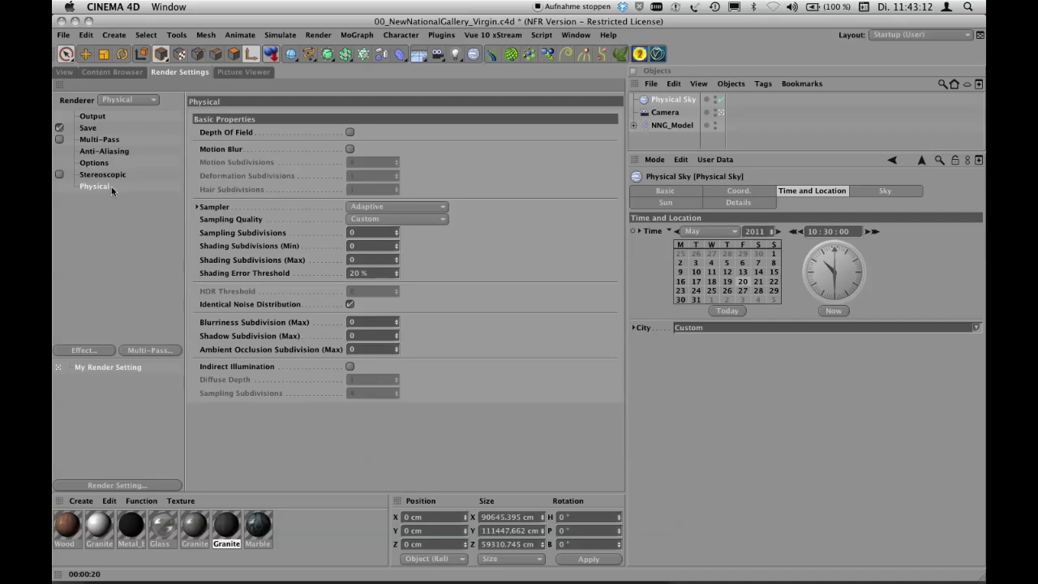
left_click(94, 350)
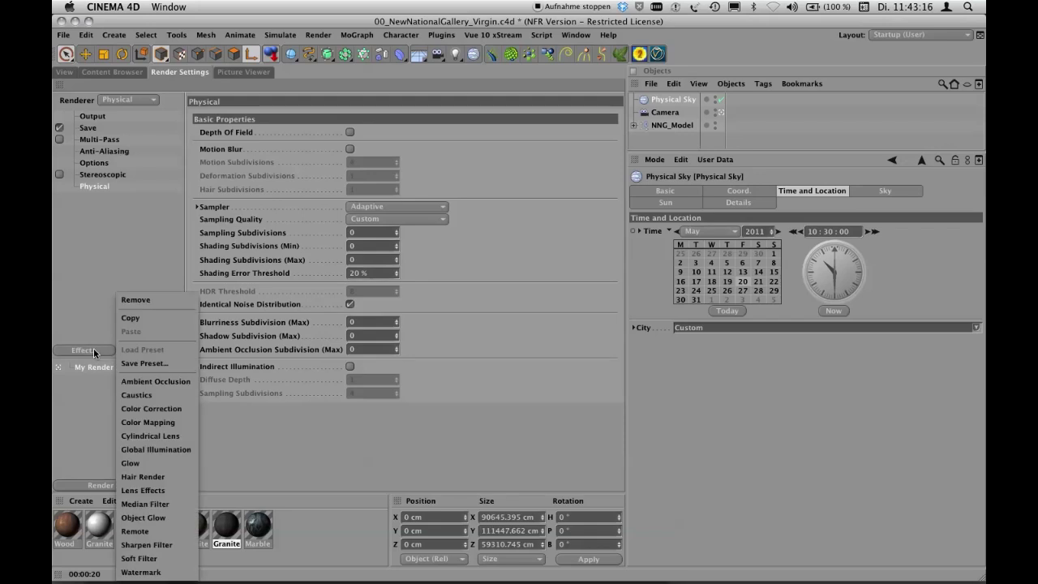
left_click(158, 448)
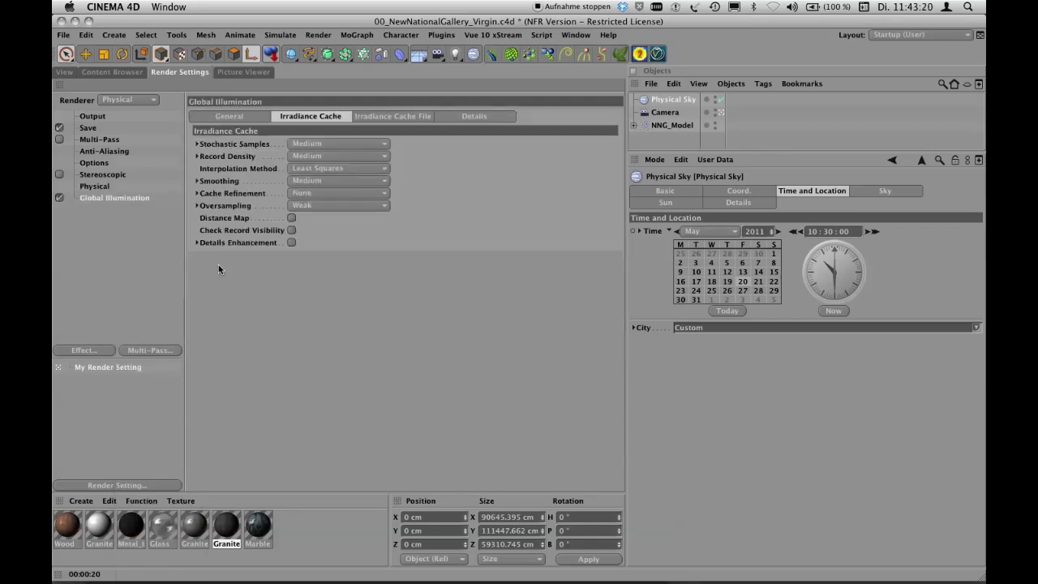
Review the Global Illumination General and Irradiance Cache settings, ending on Irradiance Cache
left_click(250, 117)
left_click(288, 118)
left_click(258, 118)
left_click(282, 118)
left_click(264, 118)
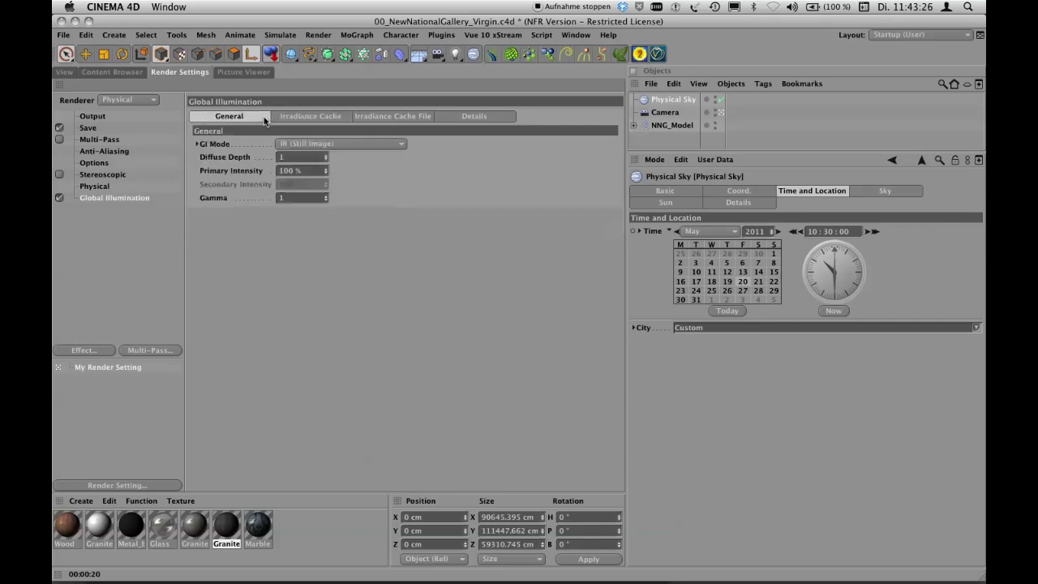
left_click(288, 118)
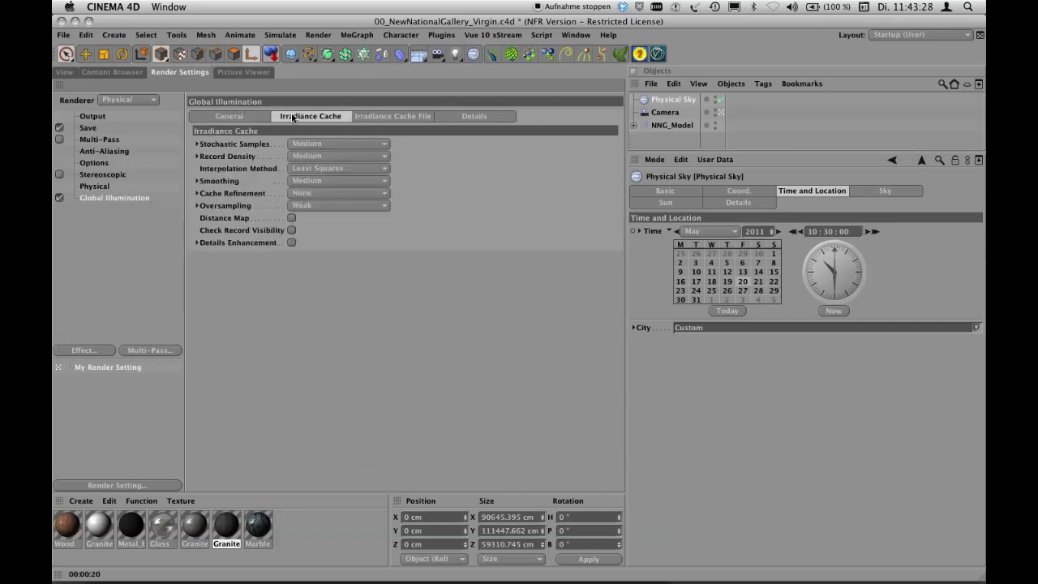
left_click(265, 119)
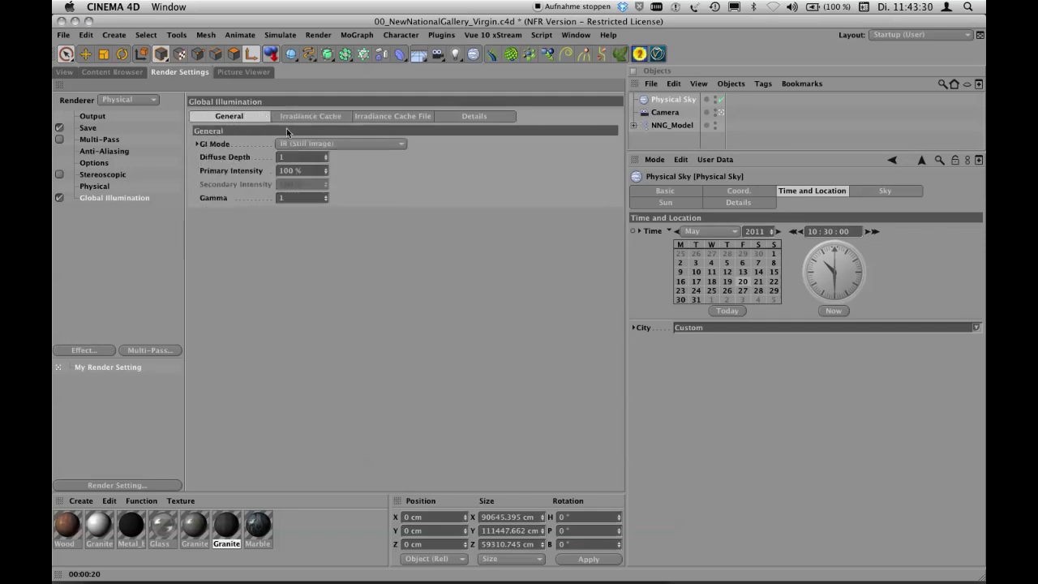
left_click(297, 119)
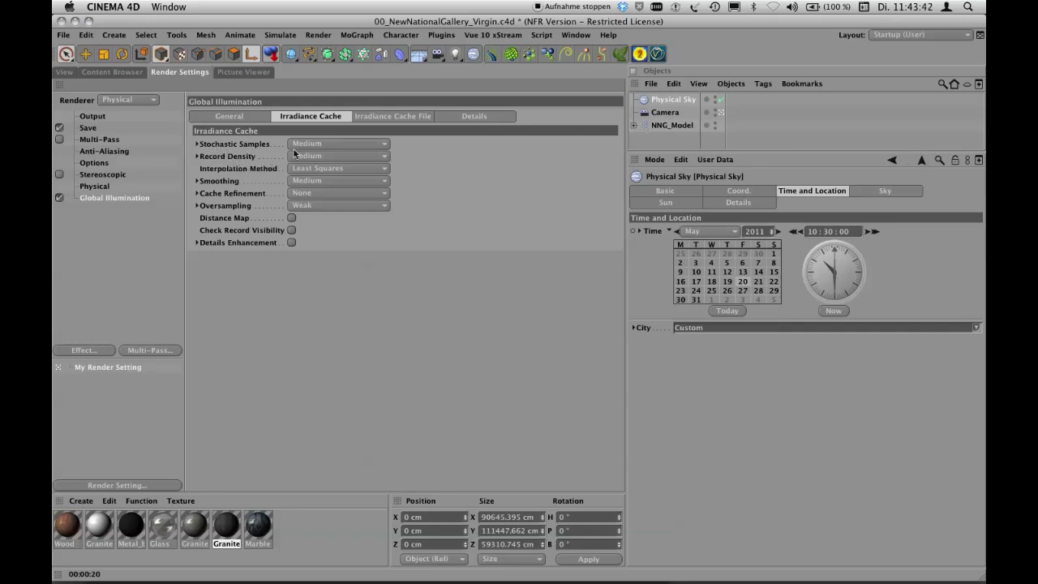
Set Stochastic Samples to Low and Record Density to Custom with Min and Max Rate -8
left_click(324, 144)
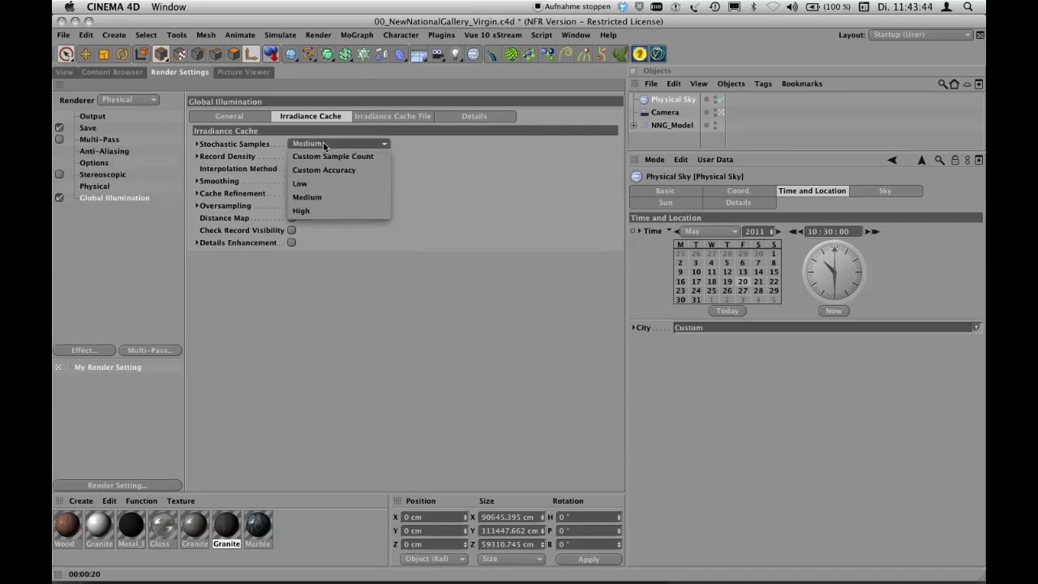
left_click(323, 184)
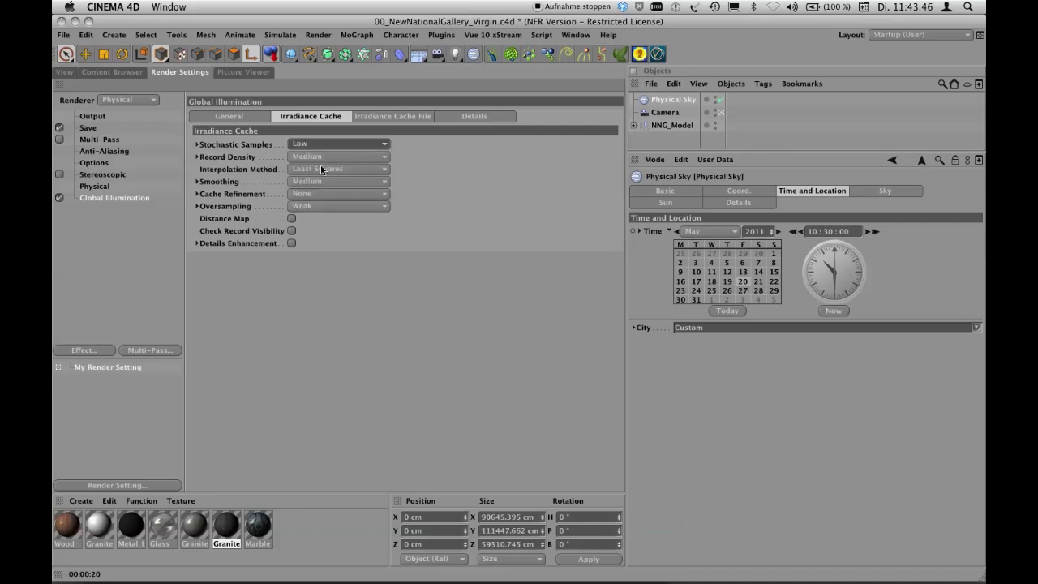
left_click(323, 157)
left_click(324, 176)
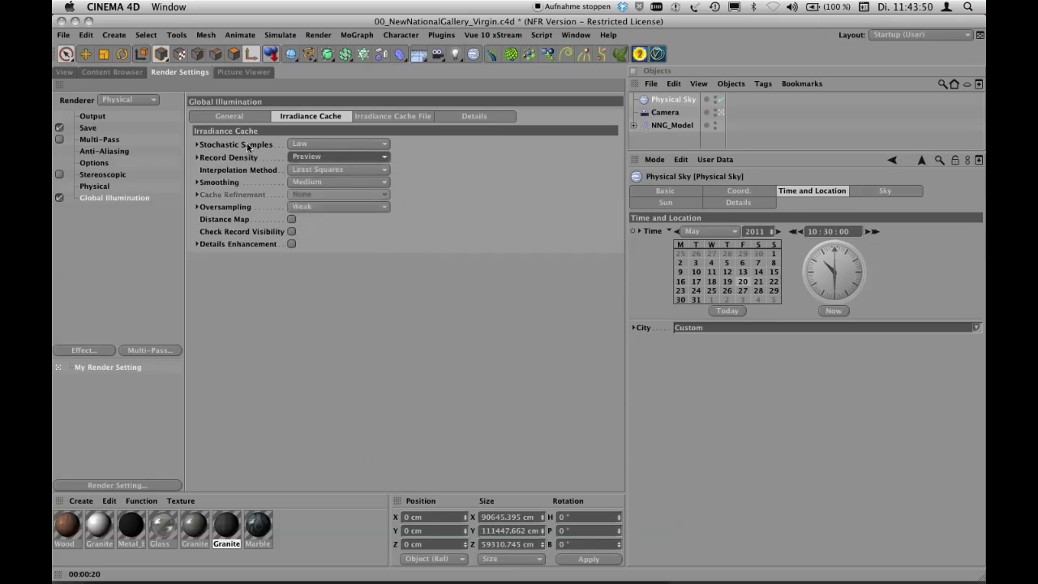
left_click(197, 145)
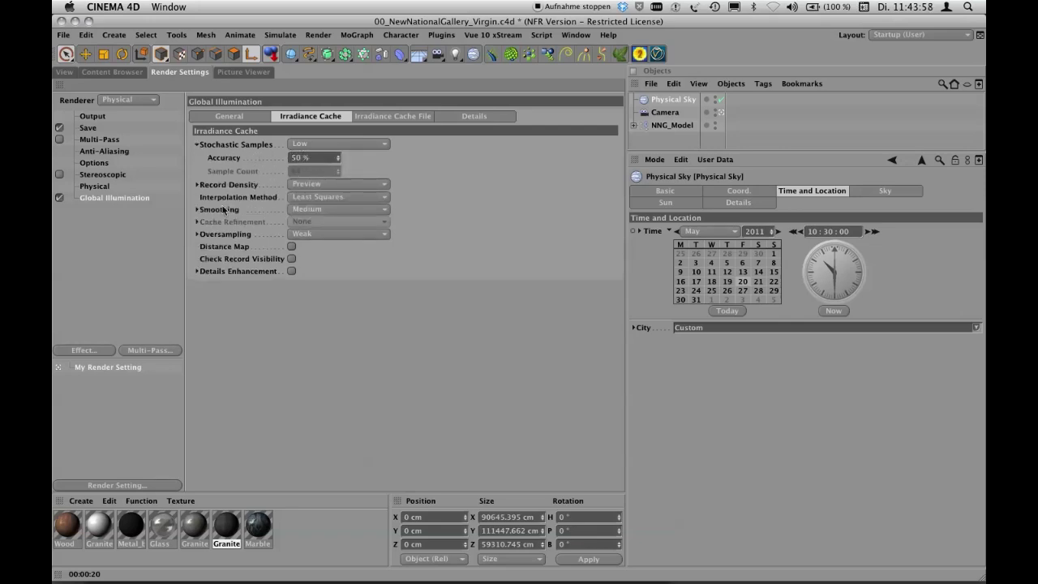
left_click(197, 185)
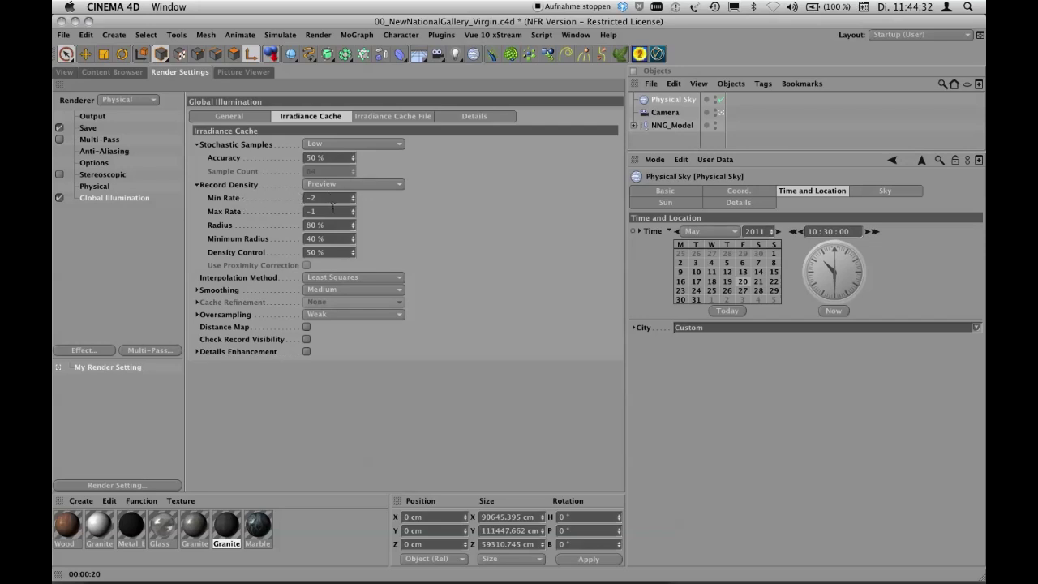
left_click_drag(353, 201, 353, 229)
left_click_drag(353, 212, 354, 242)
Set the GI General Diffuse Depth to 3 and return to the scene view
left_click(256, 115)
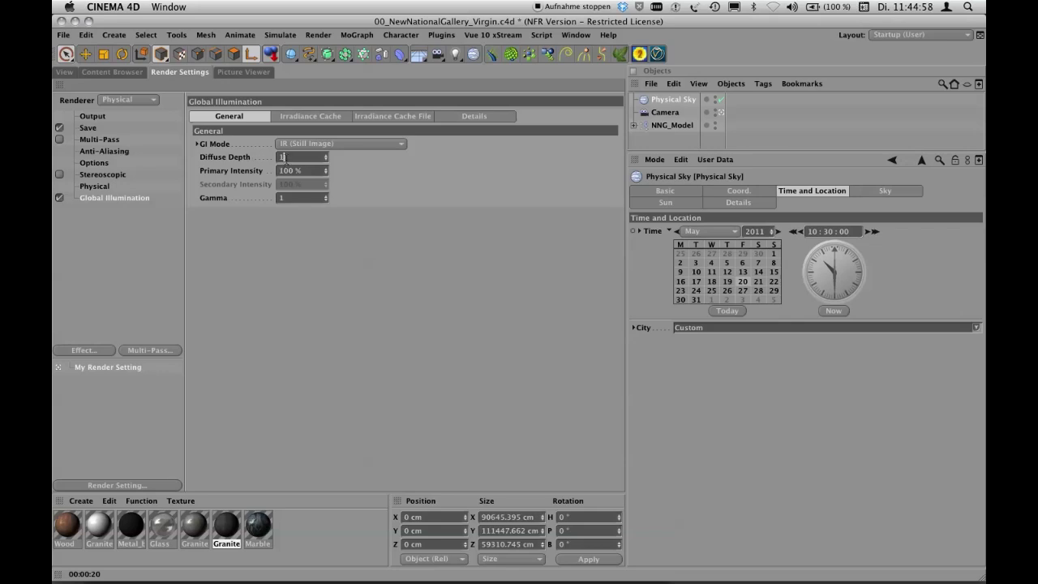
left_click(281, 157)
type("3")
key("Tab")
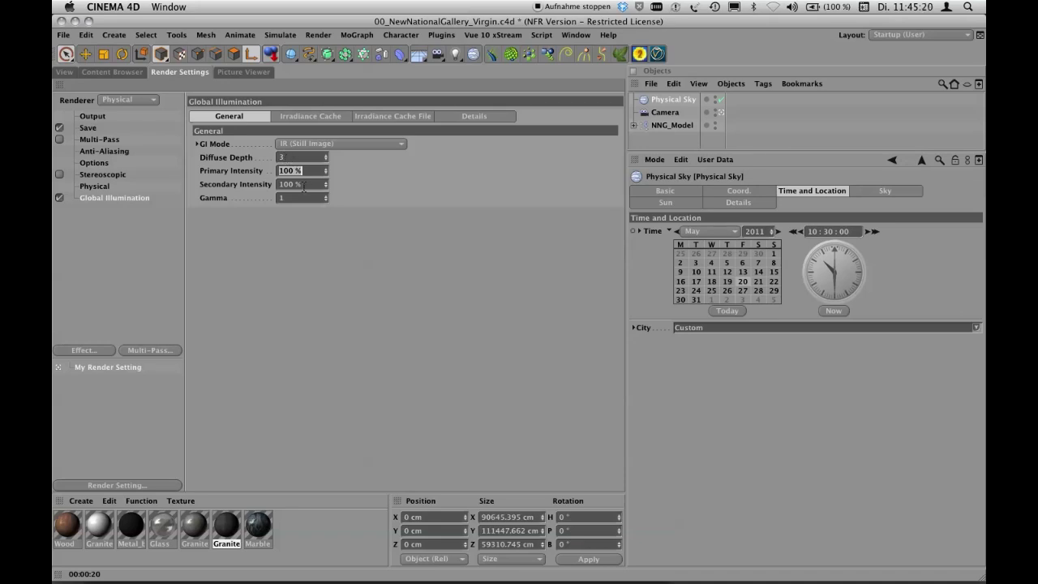
left_click(64, 72)
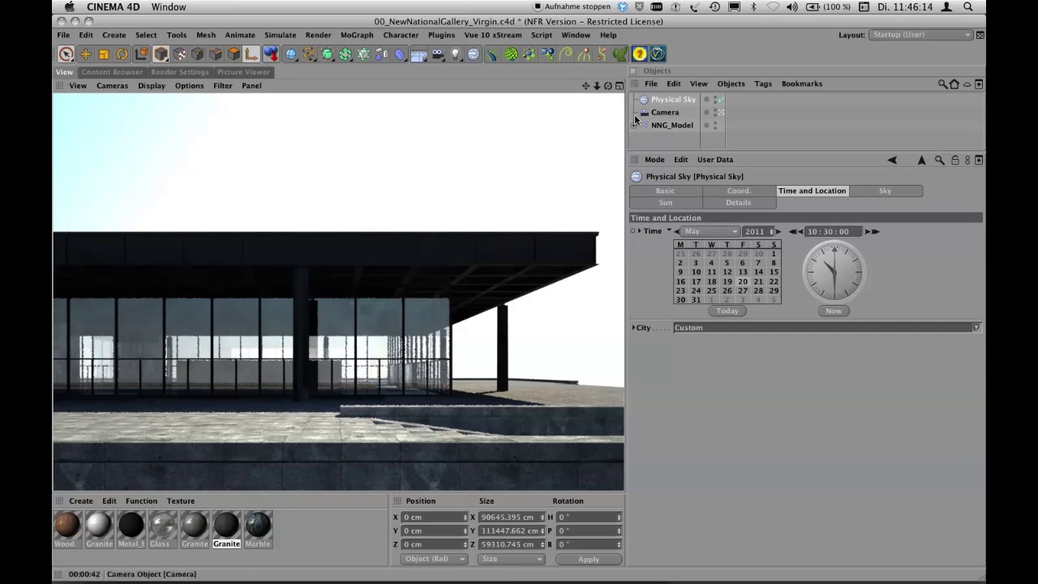
Enlarge the Object Manager and expand NNG_Model to reveal its parts
left_click_drag(658, 152, 713, 324)
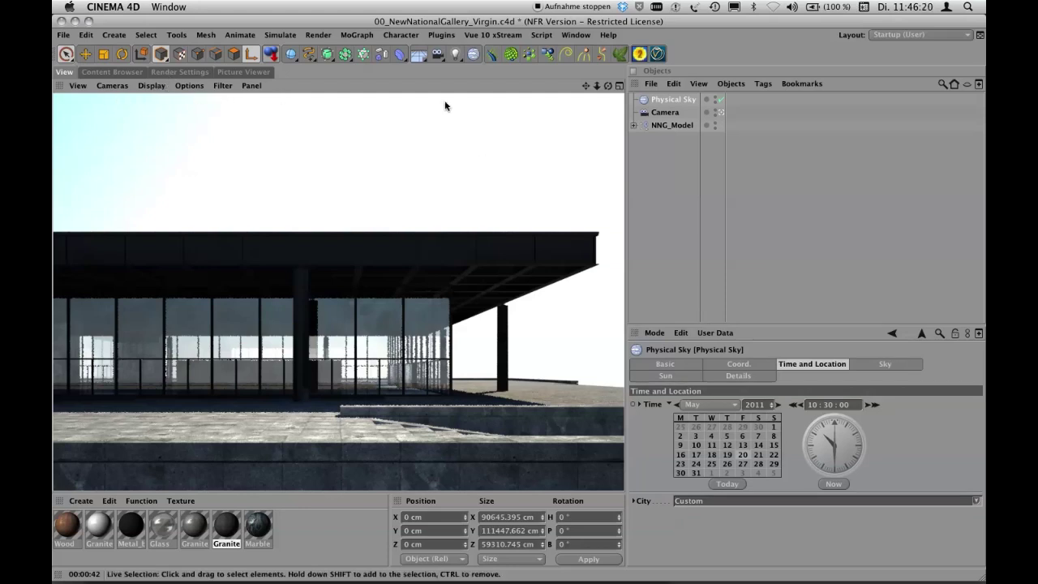
left_click(634, 125)
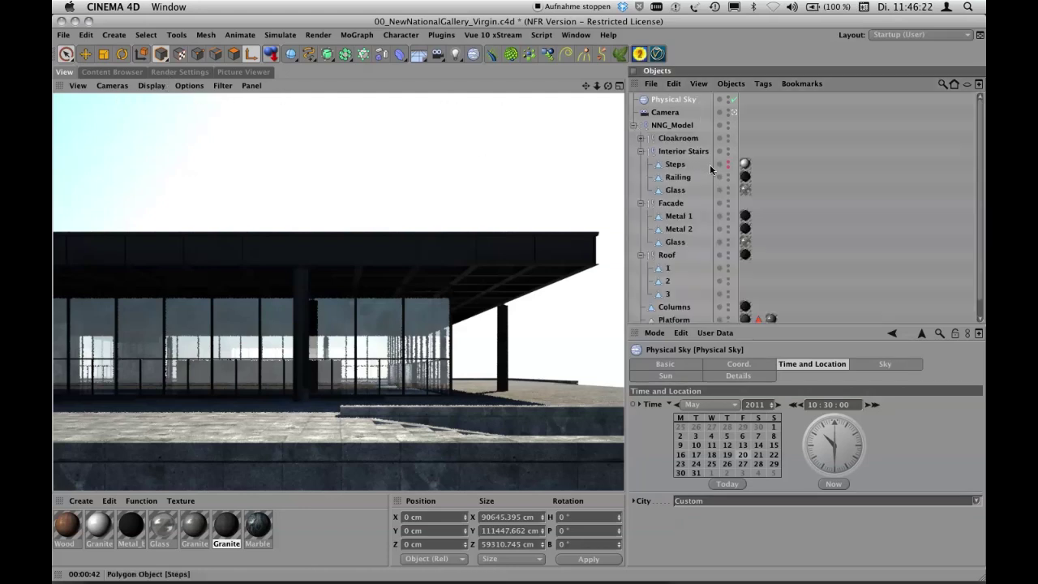
left_click_drag(831, 322, 836, 376)
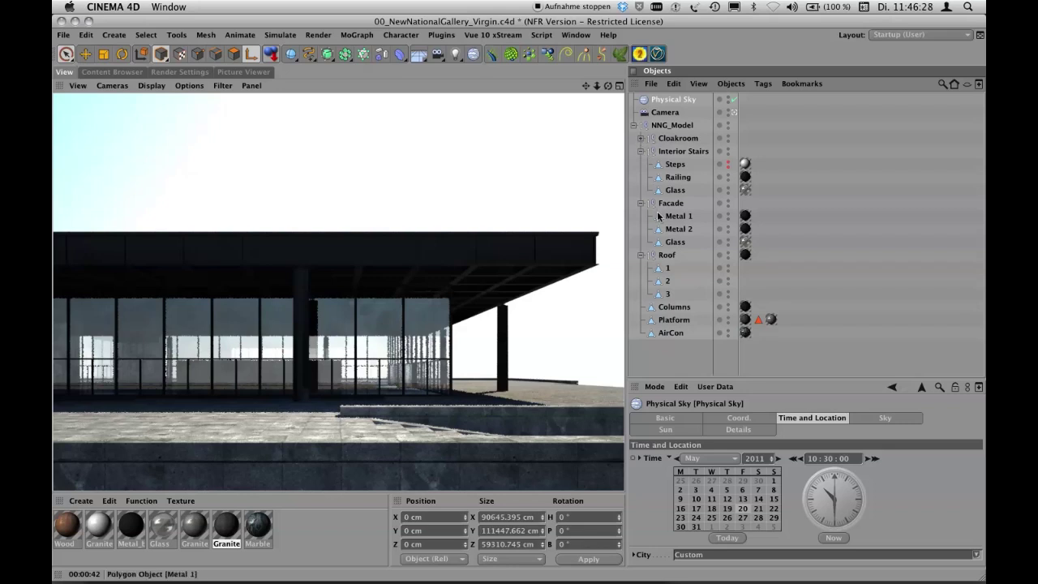
Select Roof parts 2 and 3 together in the object list
left_click(667, 281)
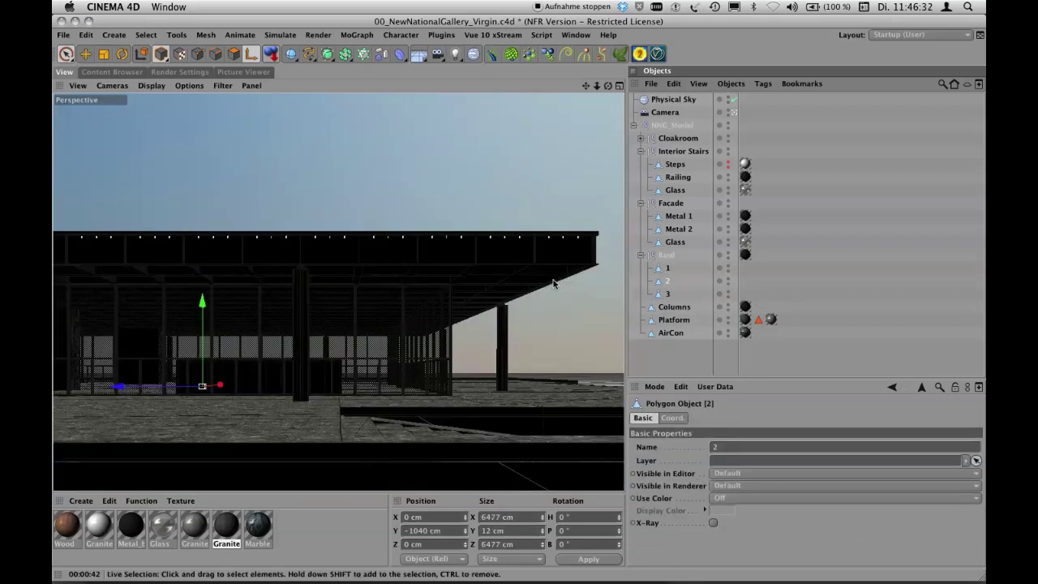
left_click(669, 296)
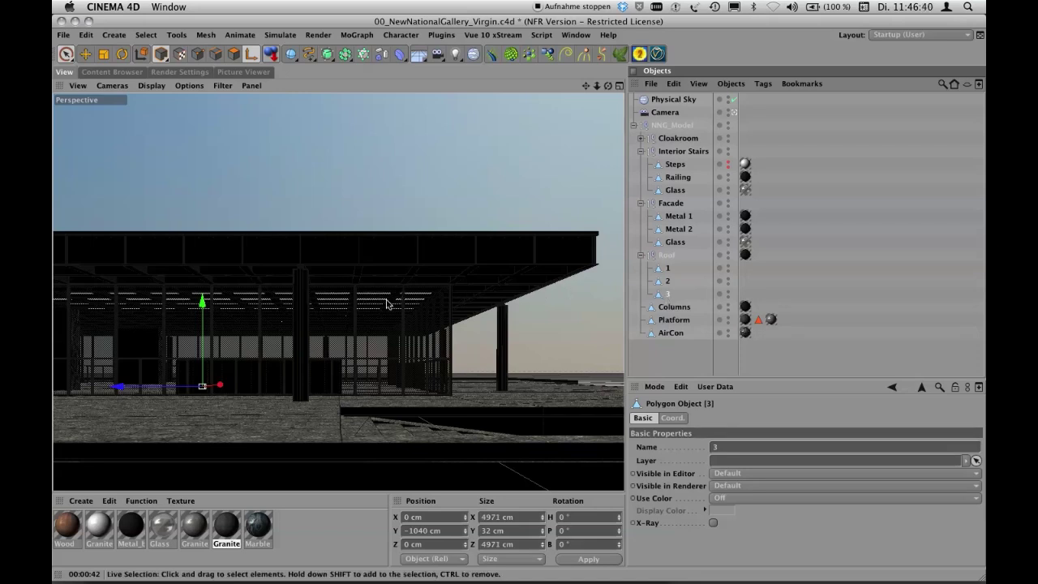
left_click(667, 284)
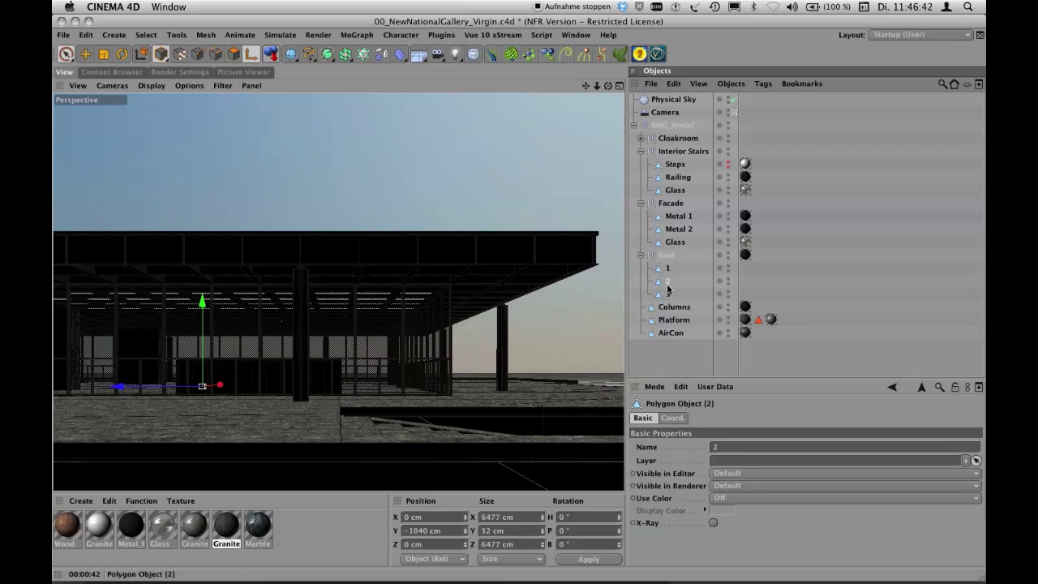
key("Down")
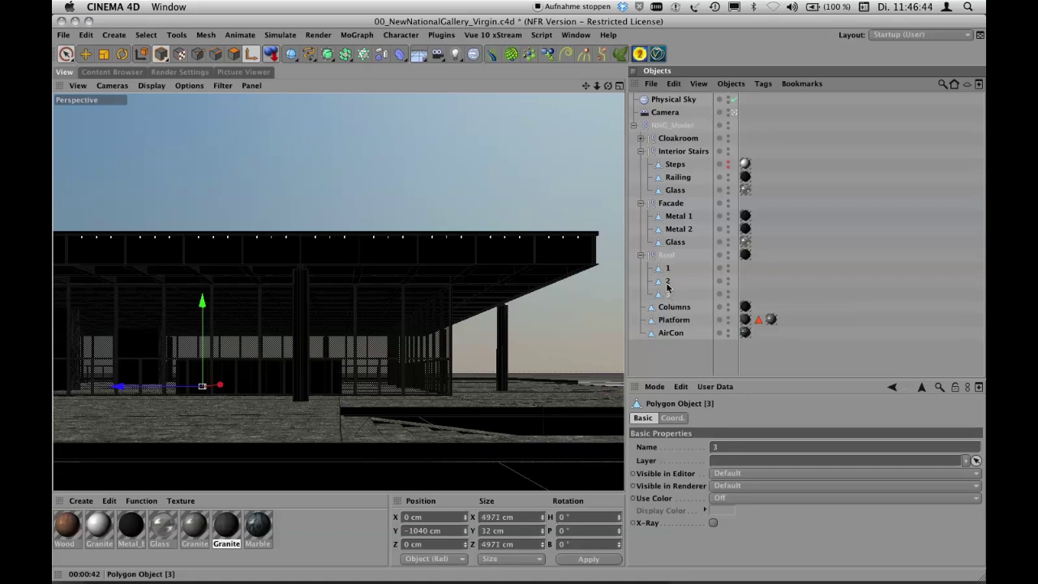
key("Up")
left_click(667, 283)
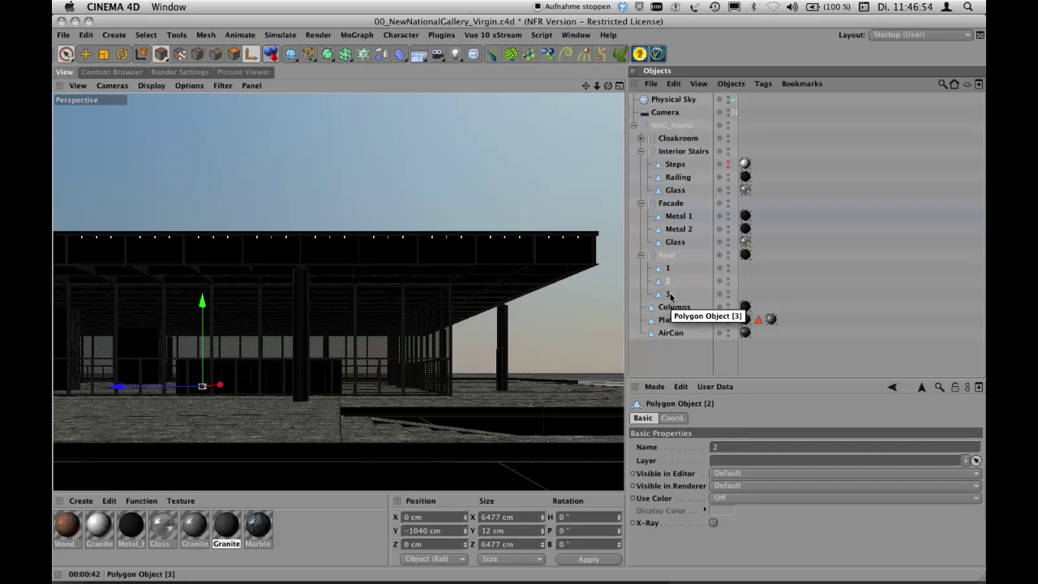
left_click(670, 295, "shift")
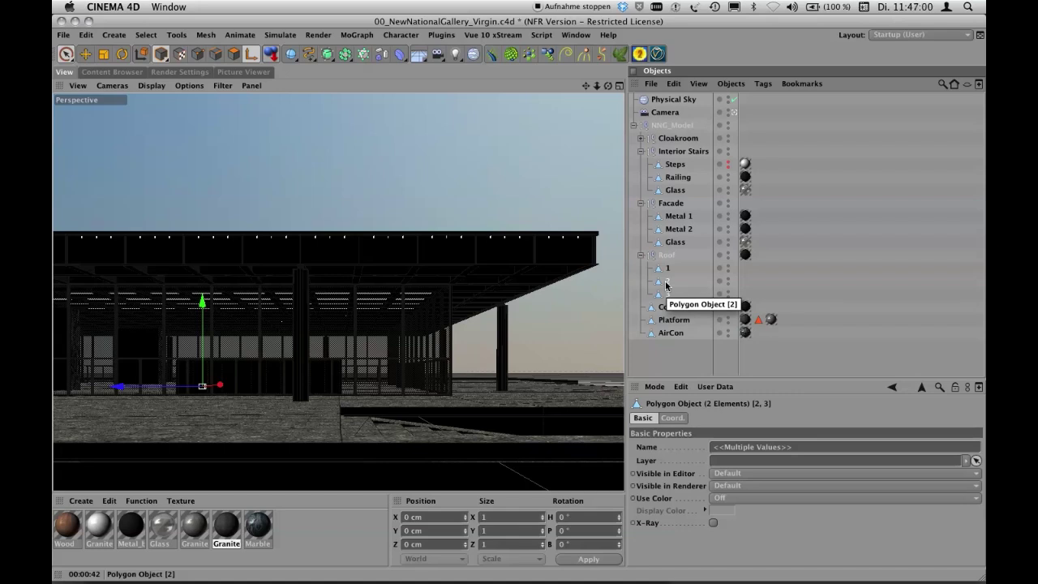
Add a CINEMA 4D Compositing tag to the selected Roof parts
right_click(665, 285)
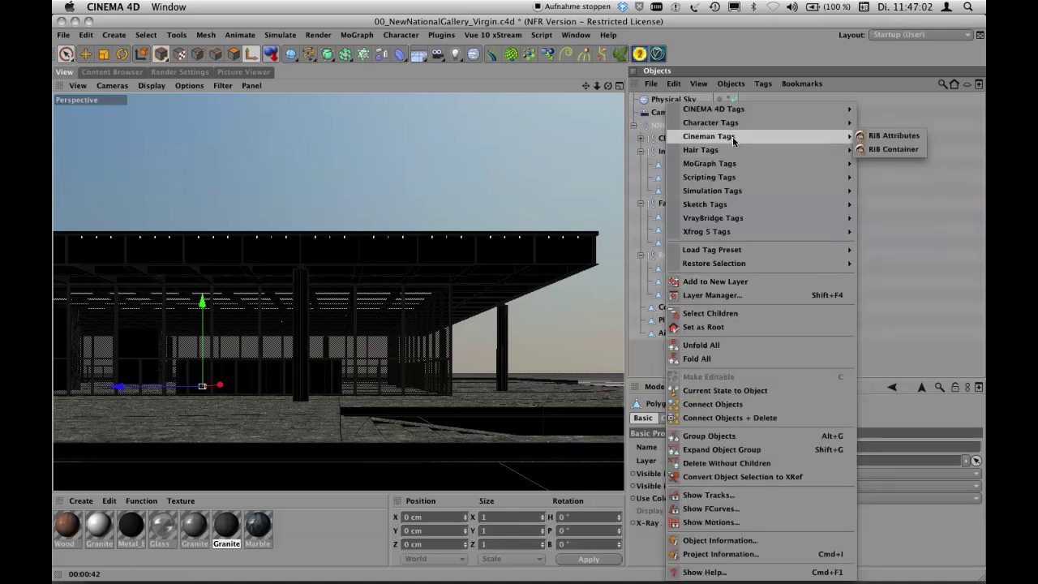
mouse_move(724, 108)
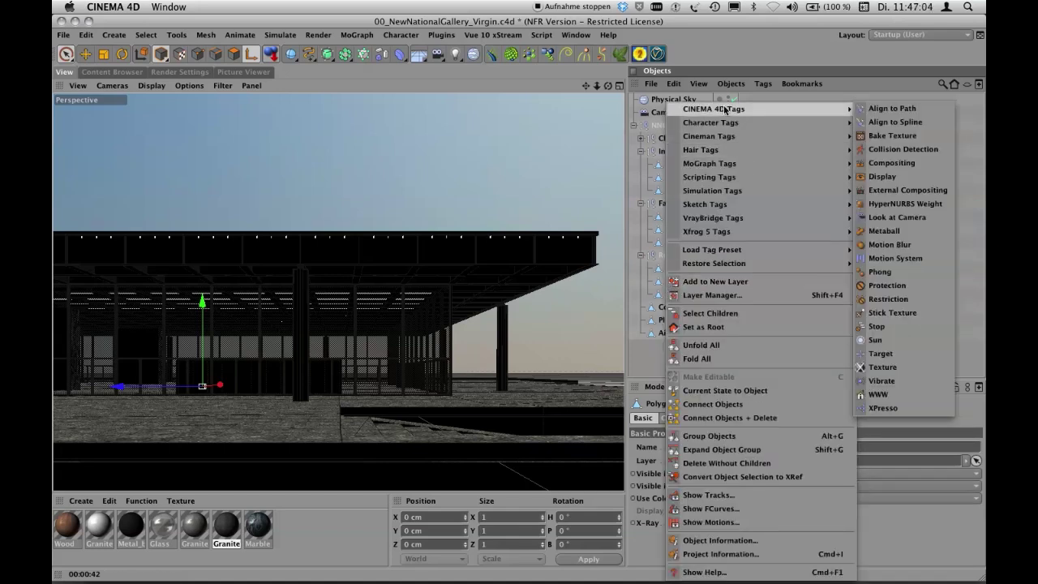
left_click(892, 163)
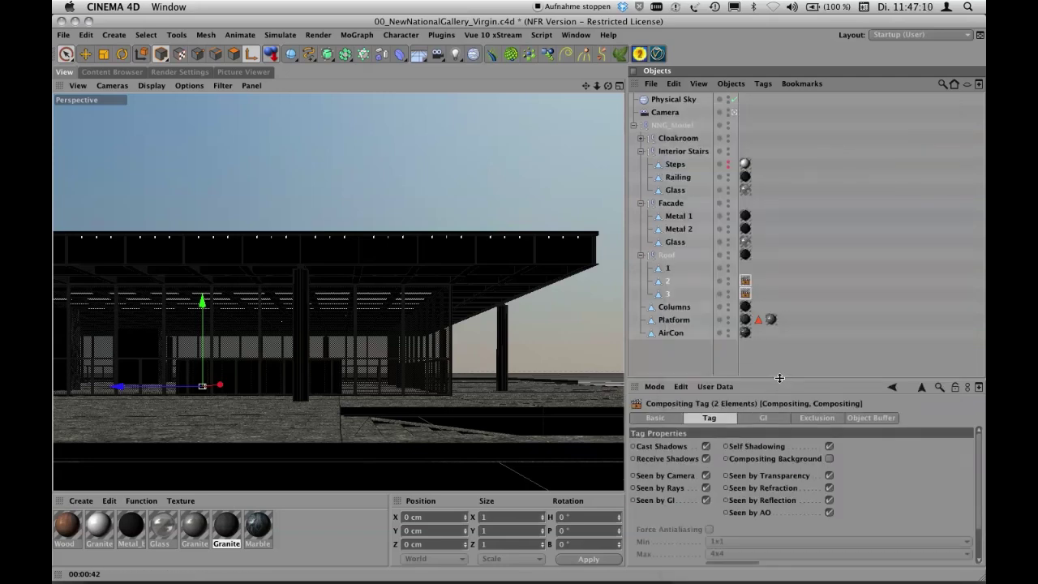
Turn off Self Shadowing and Seen by AO on the Compositing tags
left_click_drag(778, 378, 770, 313)
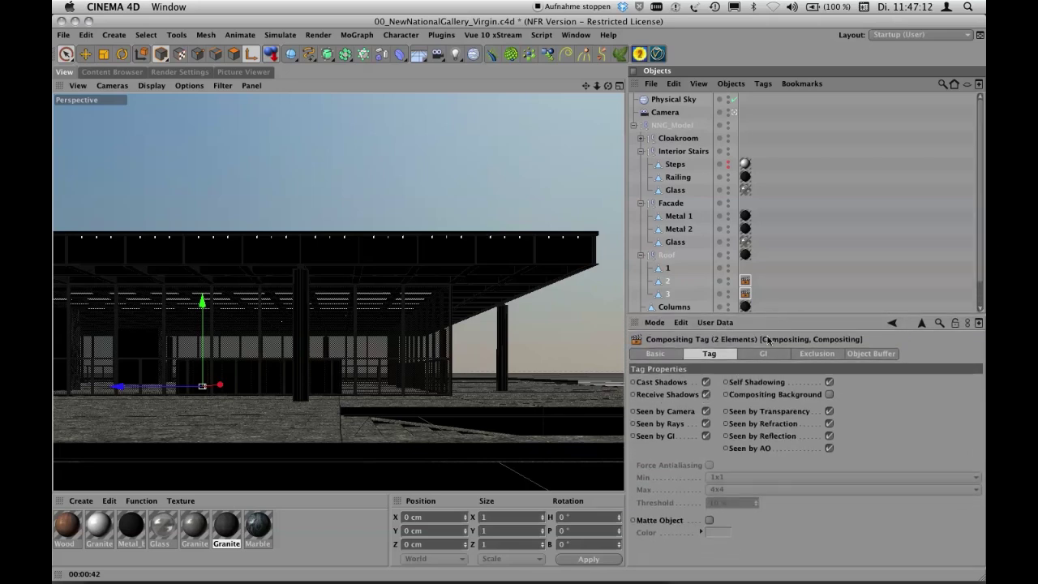
left_click(828, 382)
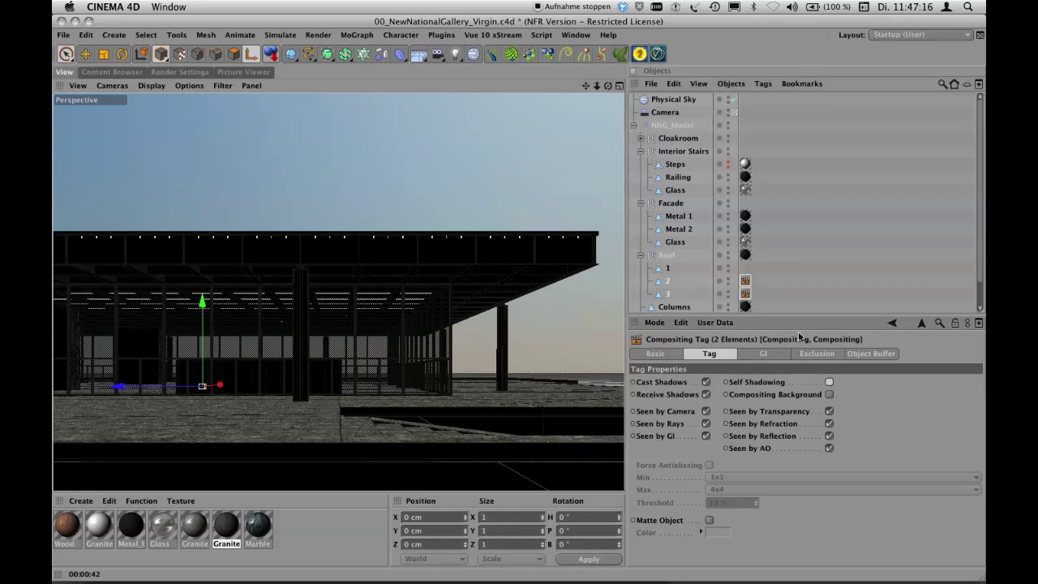
left_click_drag(795, 314, 798, 344)
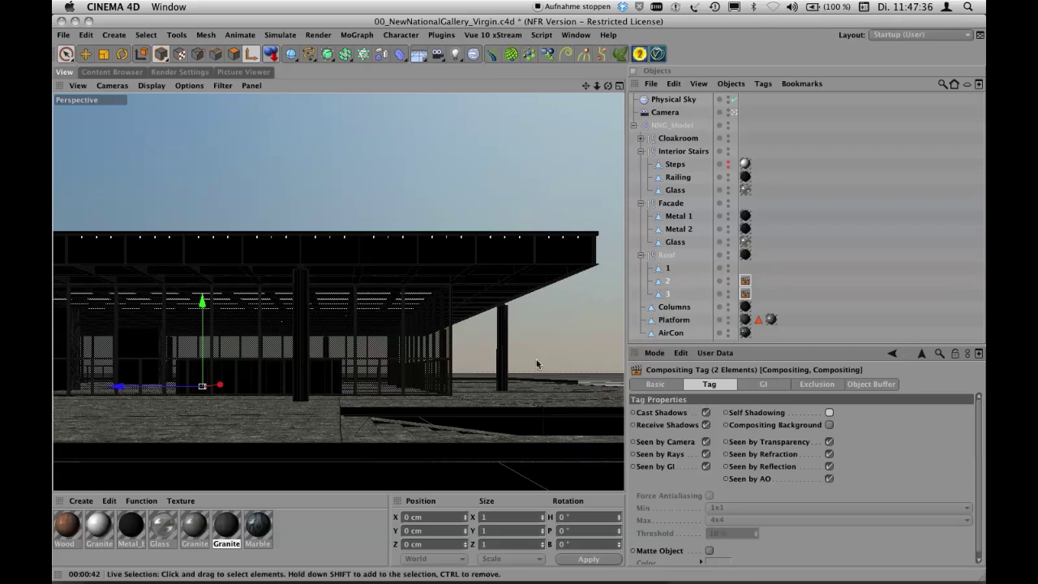
left_click(829, 478)
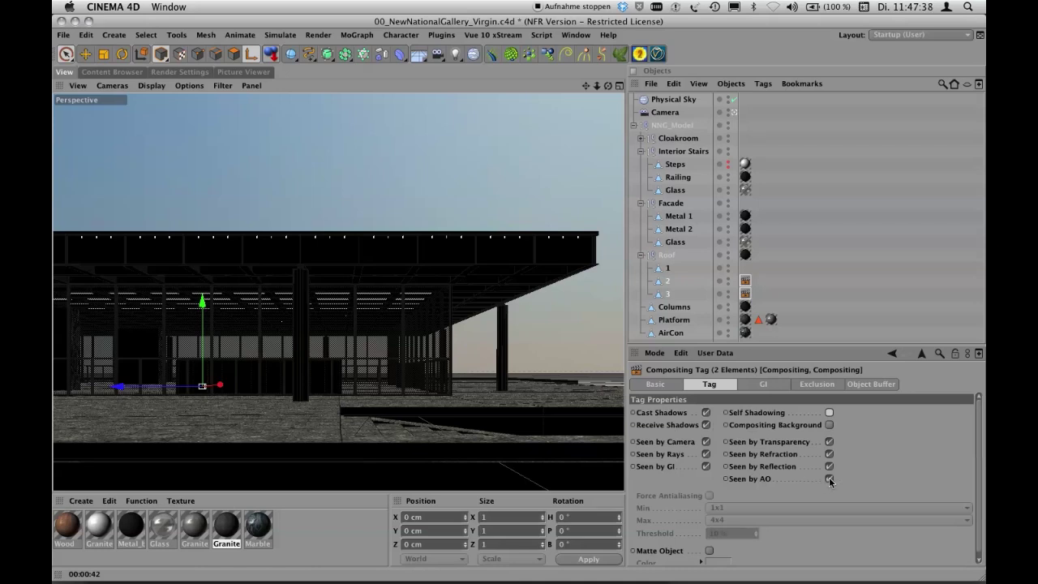
Enable the tags' GI Parameters with Stochastic Samples and Record Density Ratios at 10 %
left_click(776, 384)
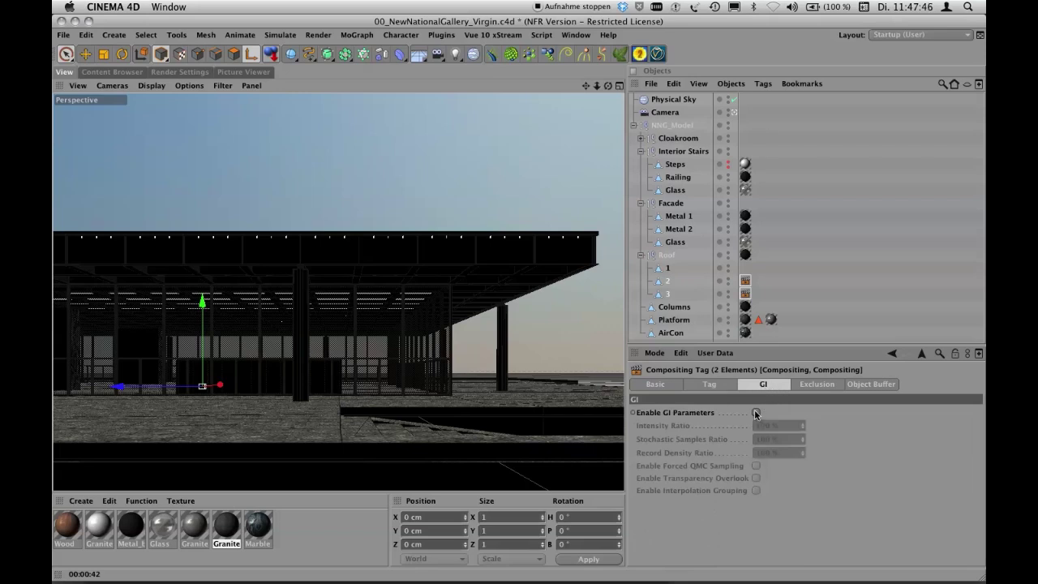
left_click(755, 413)
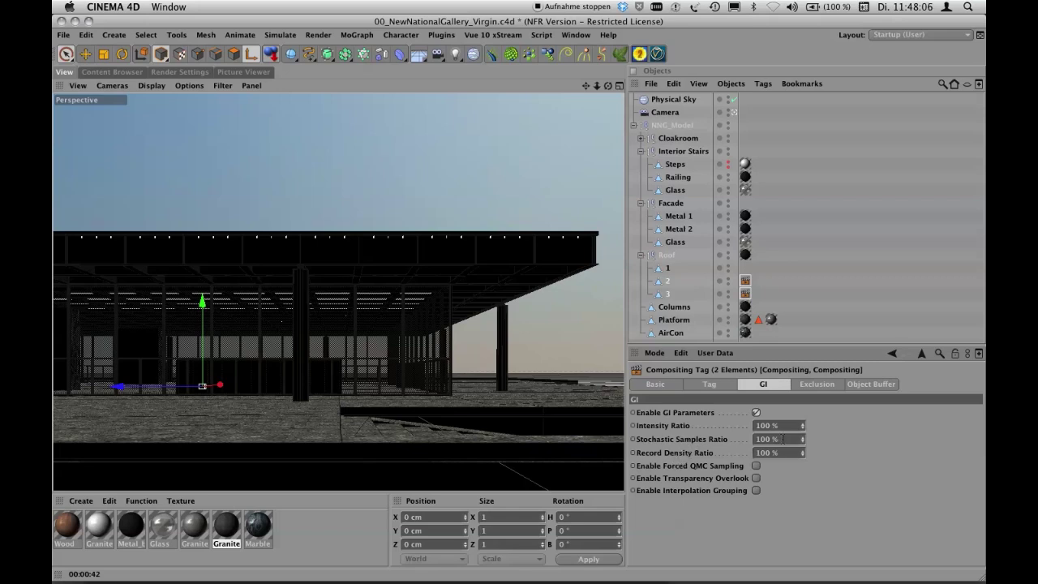
double_click(776, 439)
type("10")
key("Tab")
type("10")
key("Return")
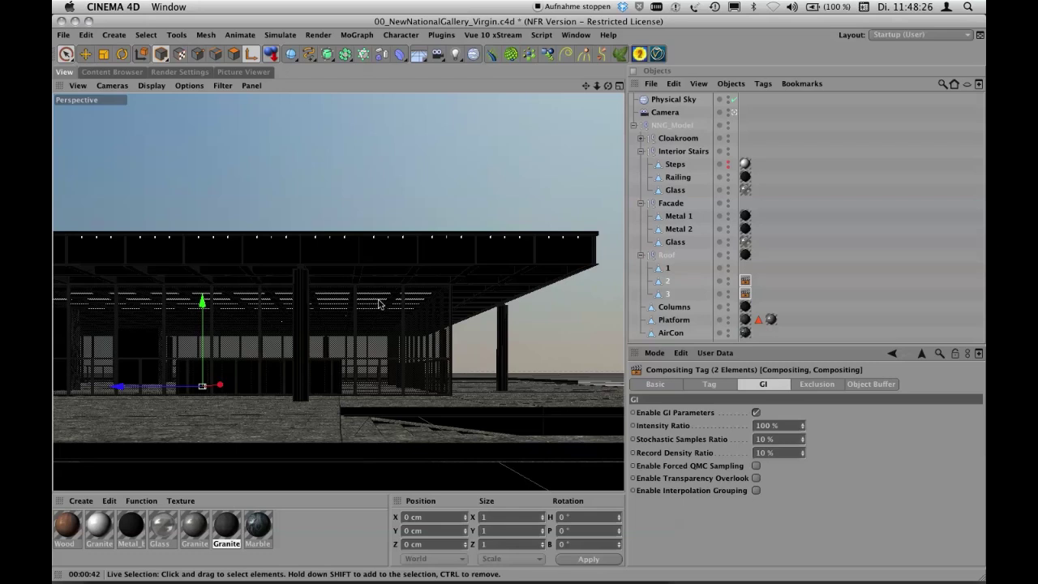
left_click(783, 282)
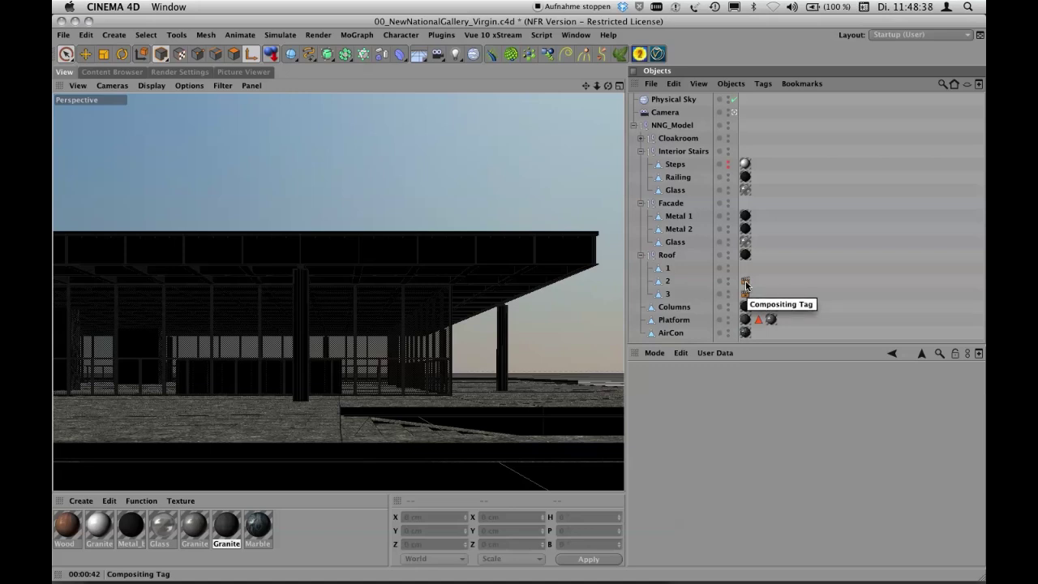
Copy the roof Compositing tags onto Railing and Metal 2, then render the viewport
left_click_drag(745, 284, 758, 176, "ctrl")
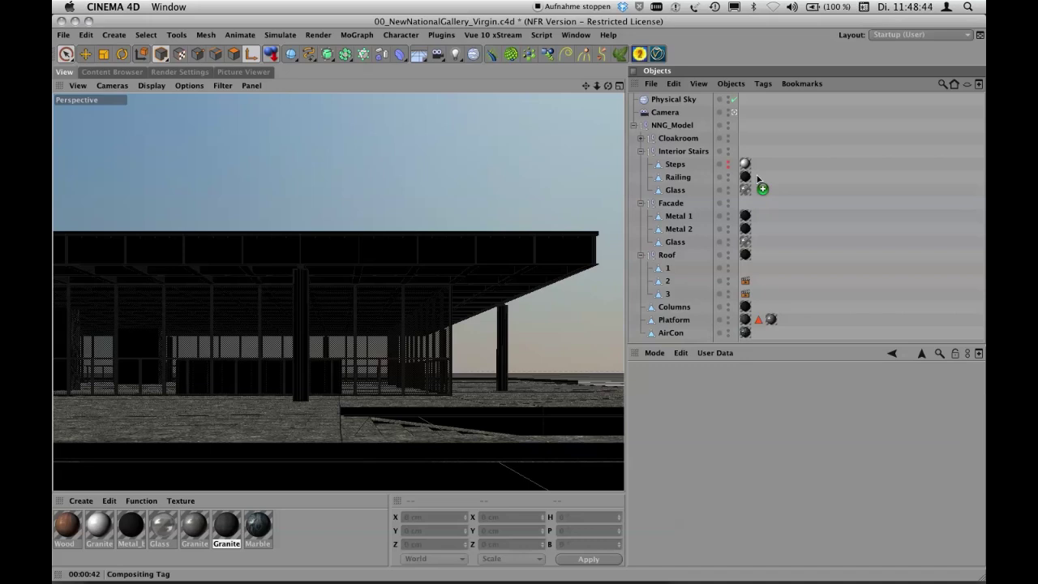
left_click_drag(757, 177, 756, 175, "ctrl")
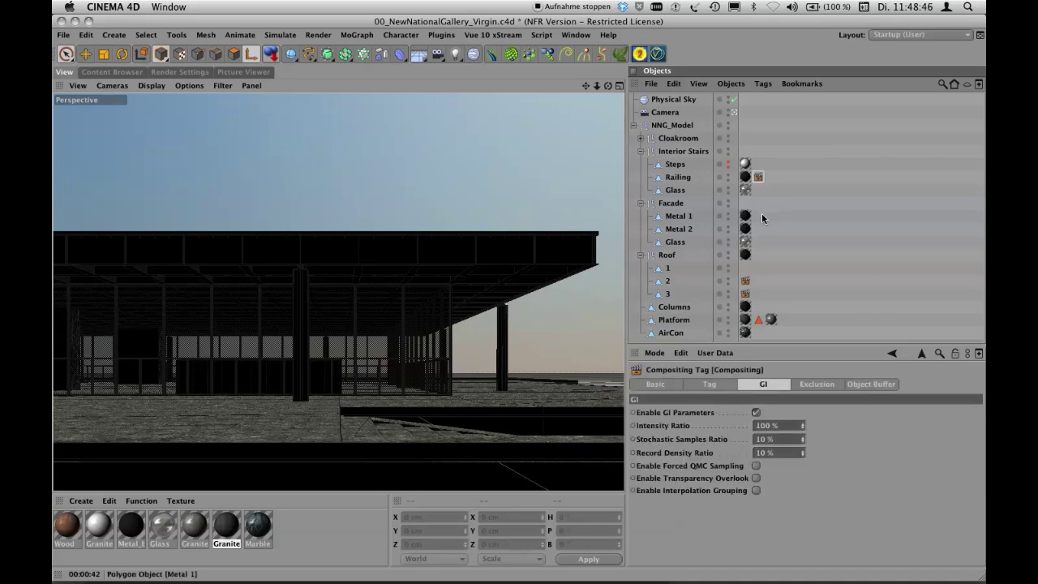
left_click_drag(745, 294, 756, 229, "ctrl")
mouse_move(817, 342)
left_mouse_down()
mouse_move(818, 357)
mouse_move(819, 346)
left_mouse_up()
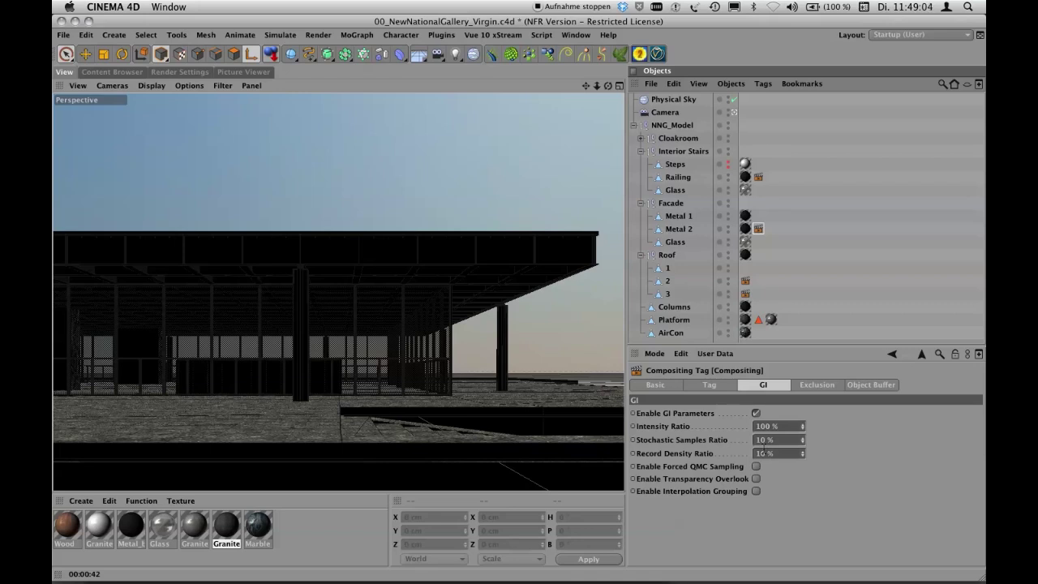
key("super+r")
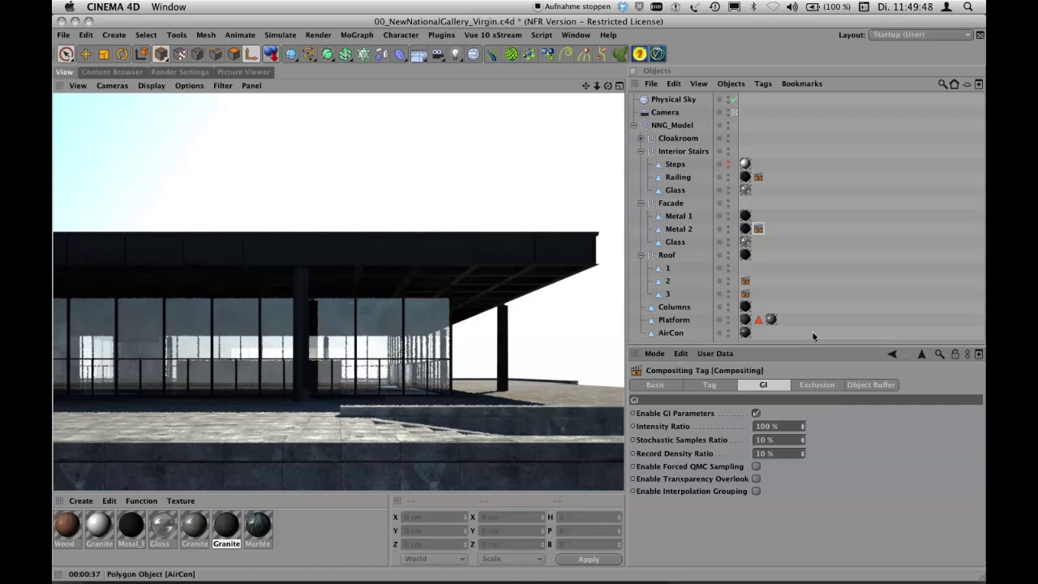
Collapse NNG_Model and shrink the object list to enlarge the Attributes area
left_click(635, 125)
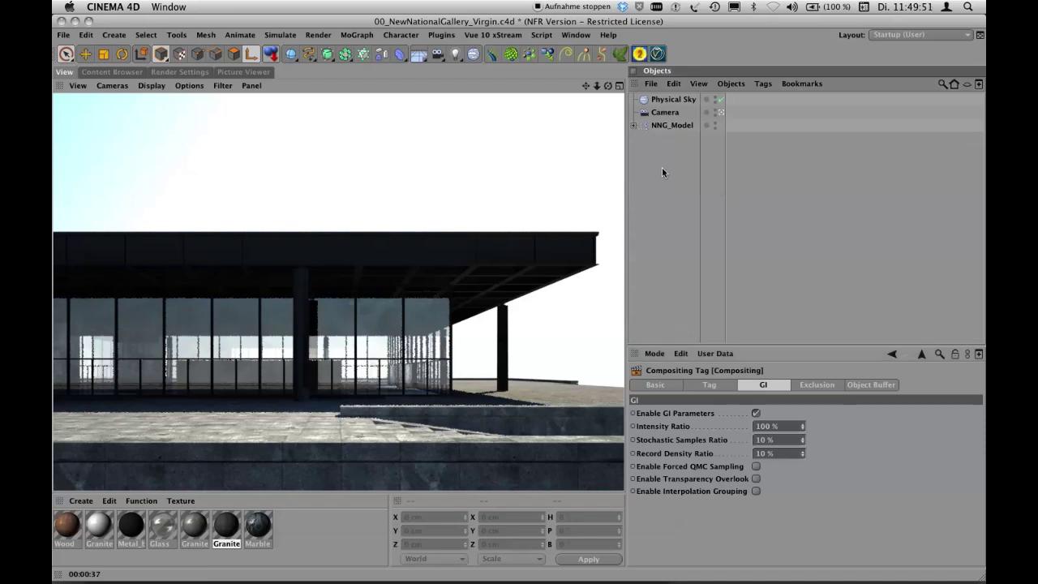
left_click(634, 126)
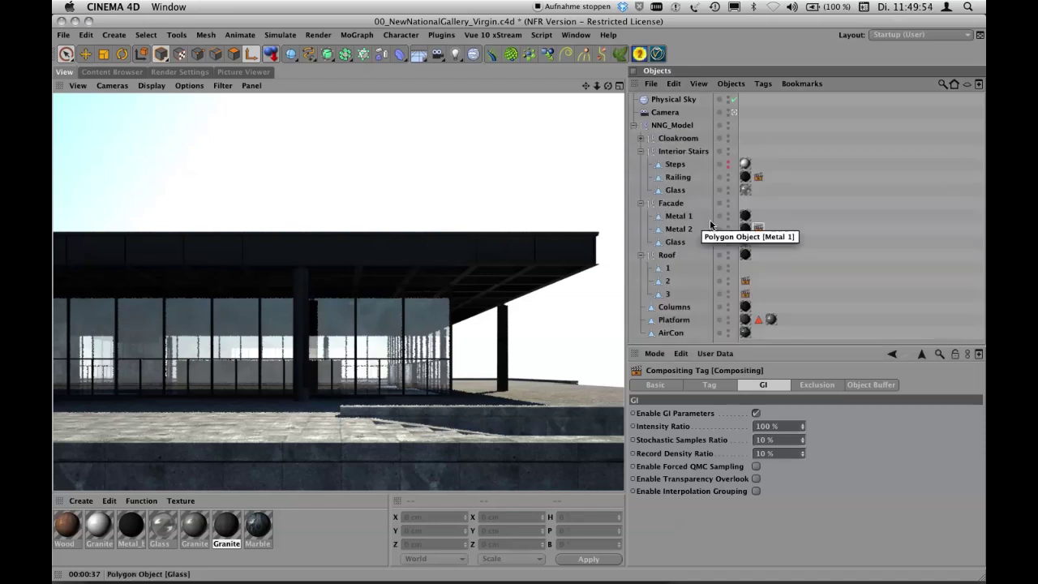
left_click(634, 125)
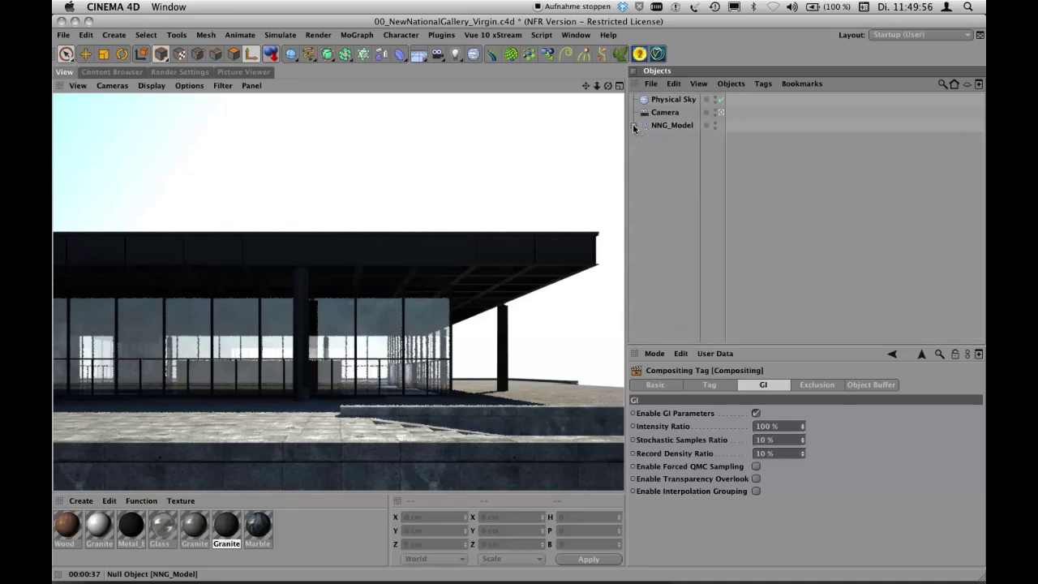
left_click_drag(717, 347, 704, 258)
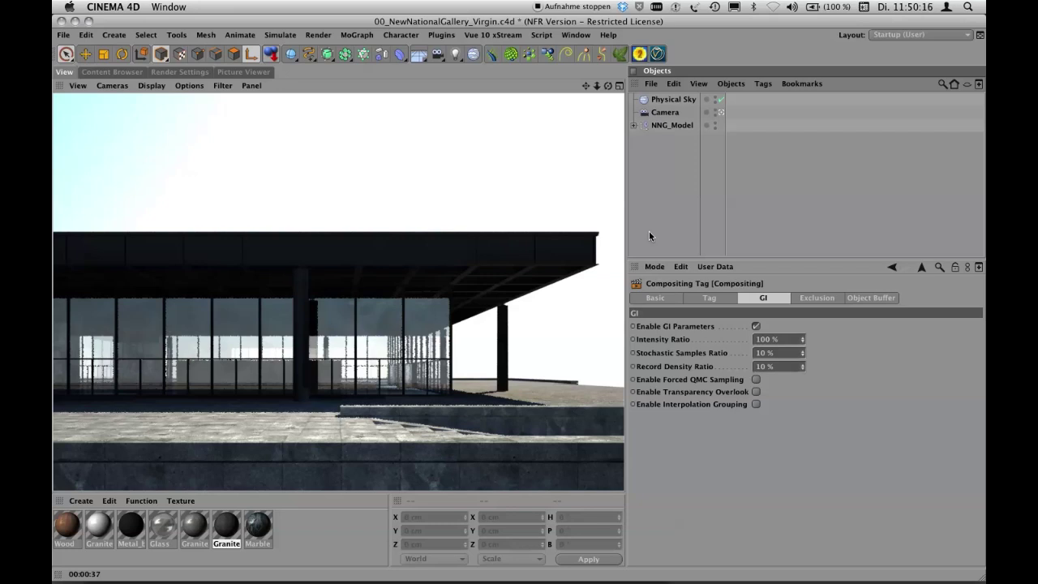
Open Render Settings on the Physical renderer page
key("super+b")
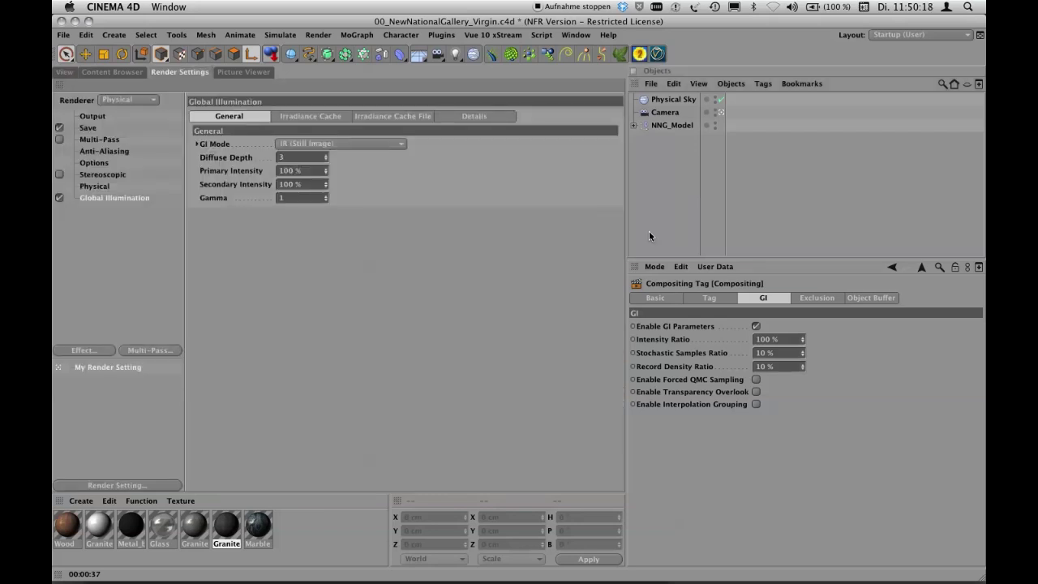
left_click(95, 186)
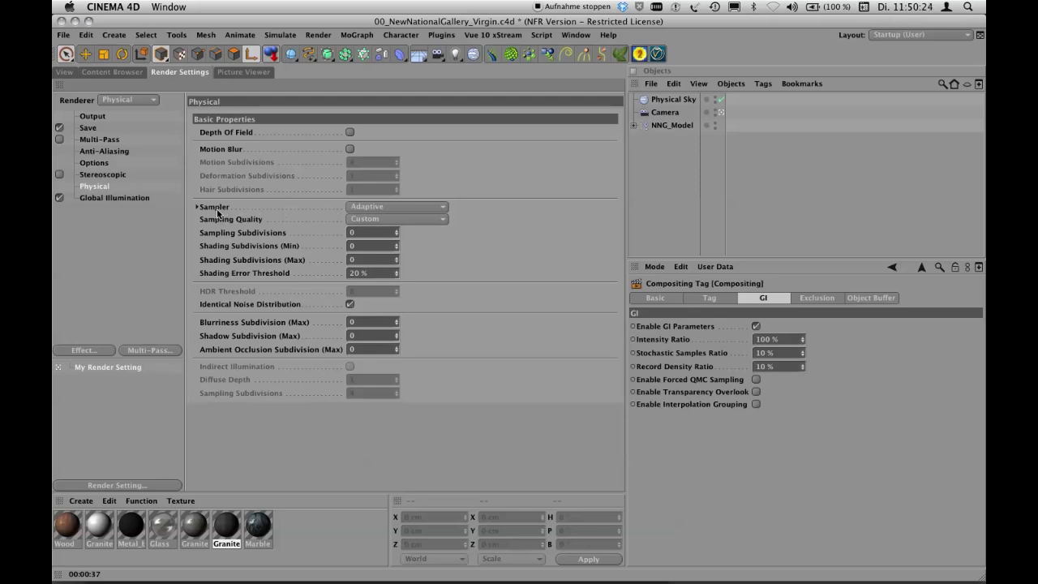
Switch the Physical sampler to Progressive in Infinite mode and return to the viewport
left_click(363, 205)
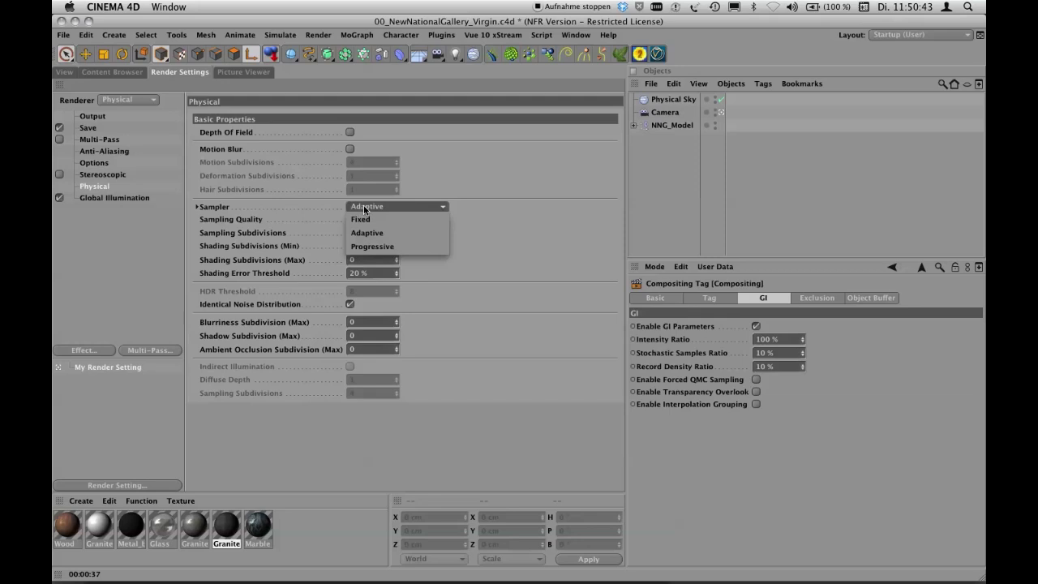
left_click(381, 247)
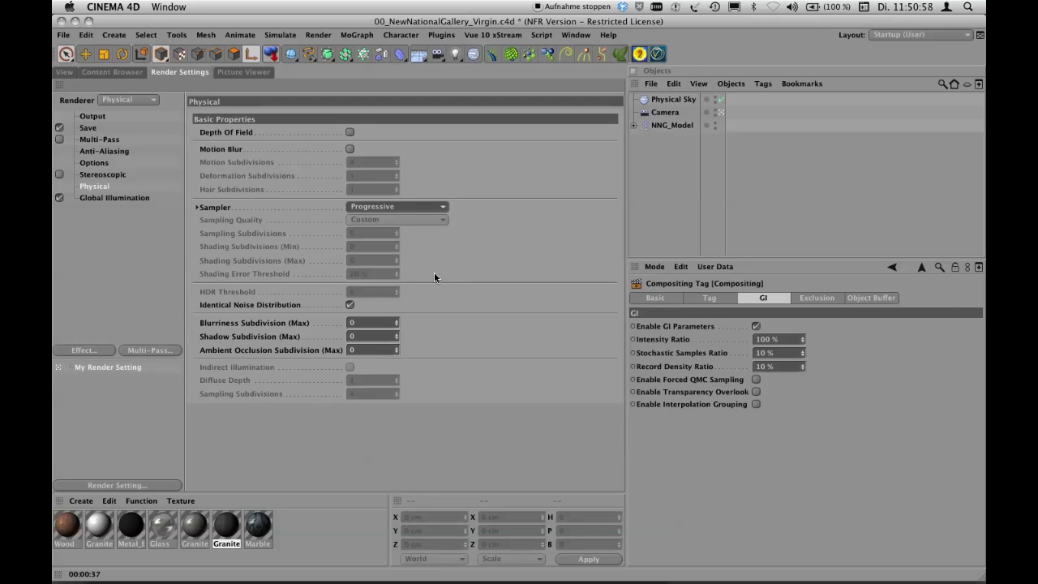
left_click(197, 209)
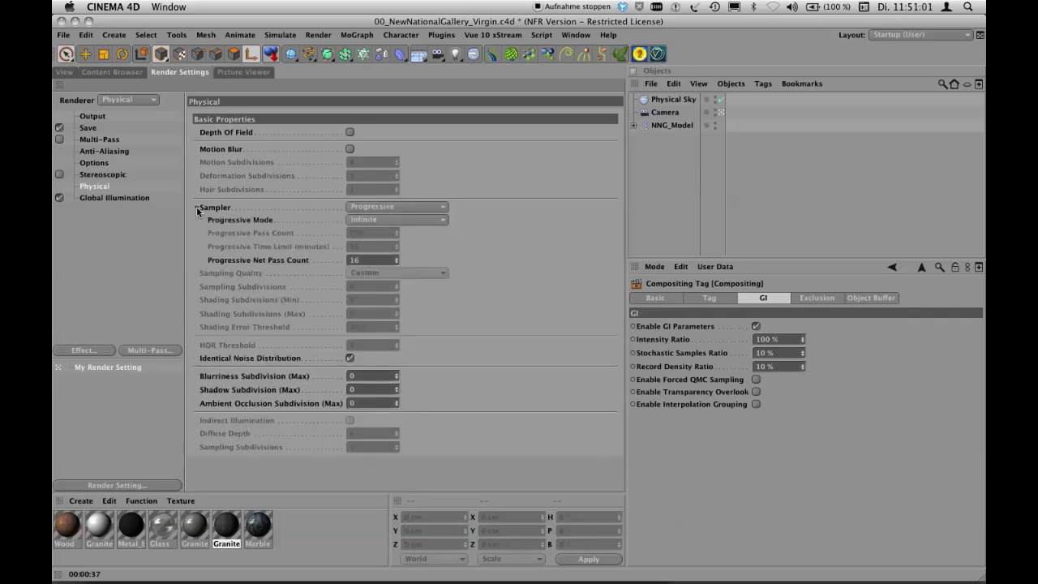
left_click(381, 219)
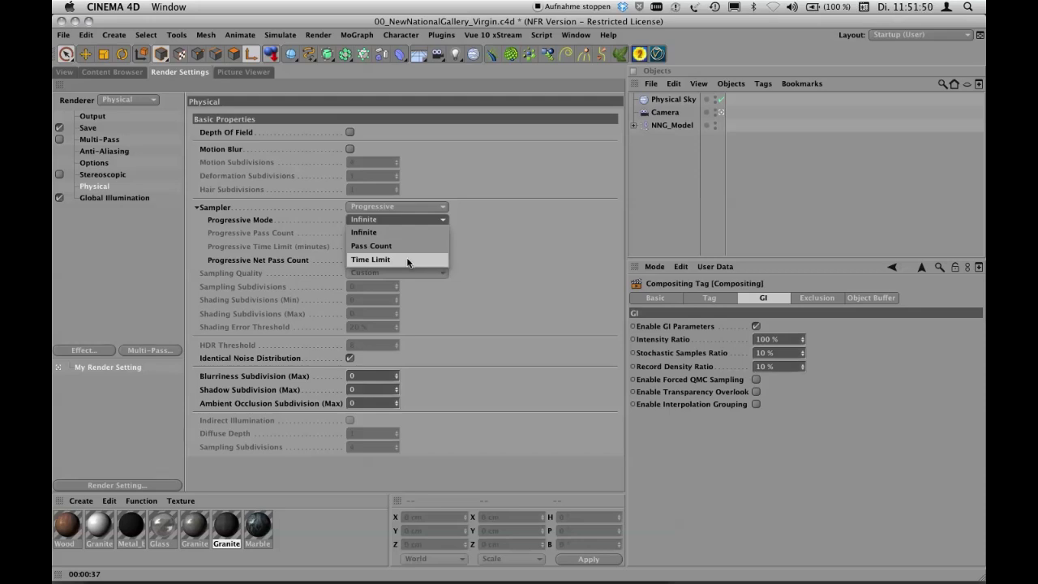
left_click(396, 219)
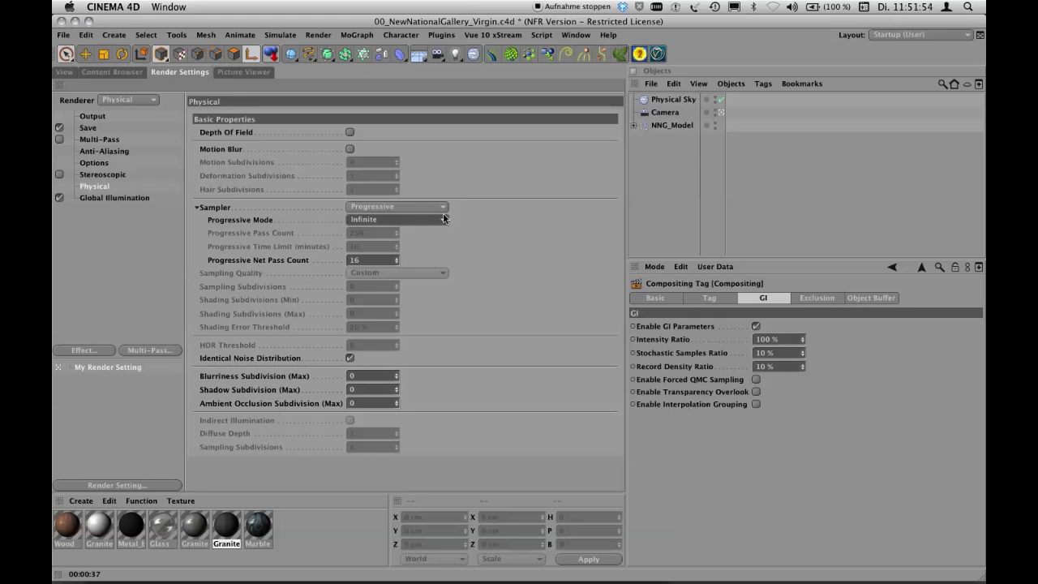
left_click(77, 73)
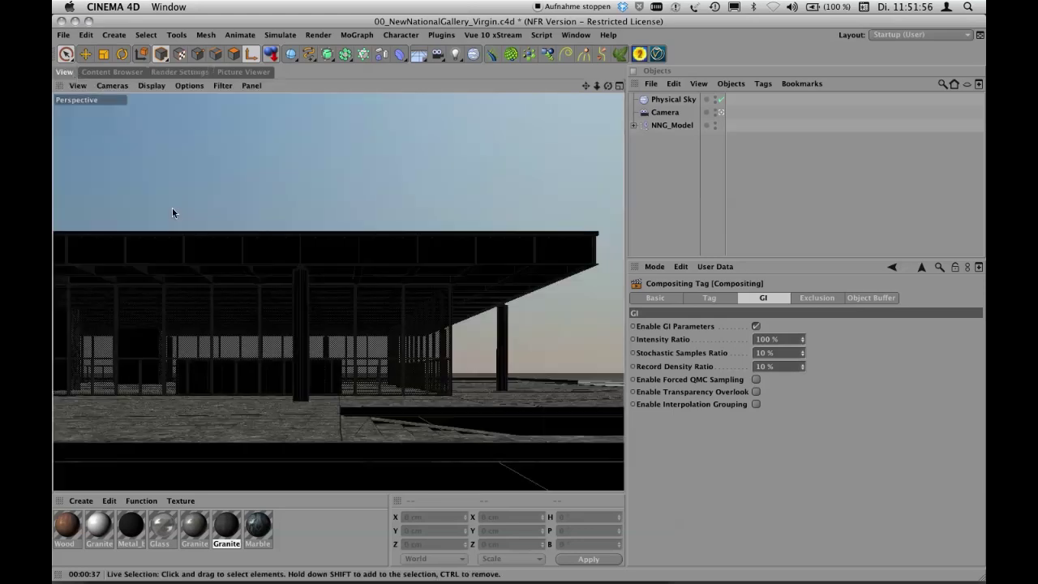
key("super+r")
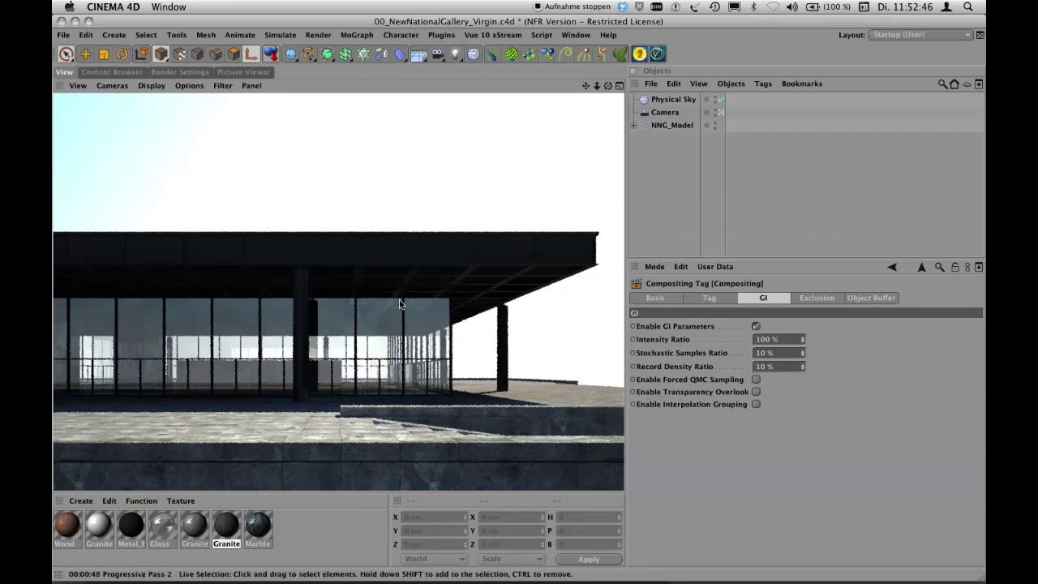
left_click(652, 150)
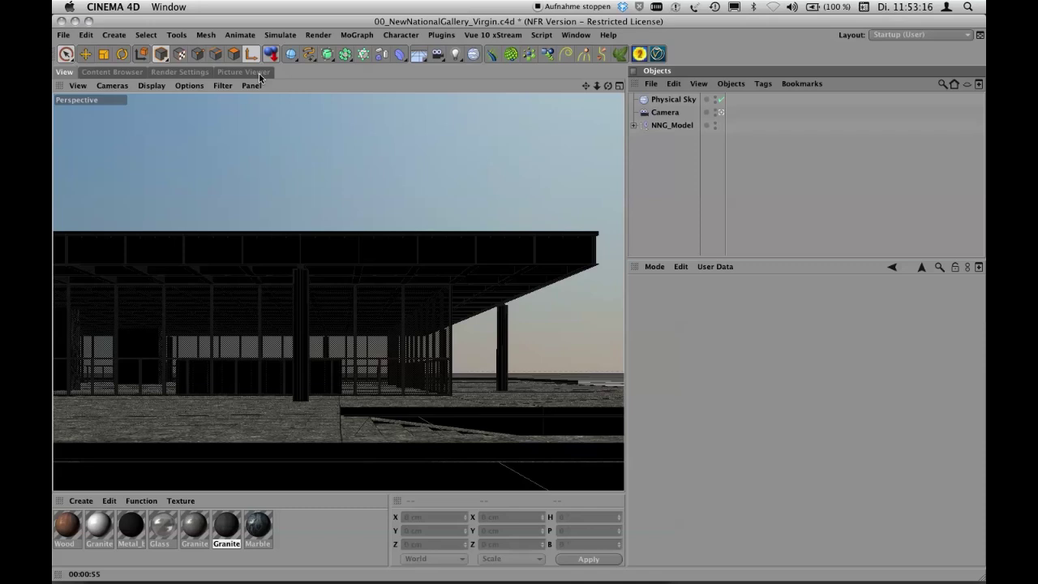
Set the output resolution to the Screen 640 x 480 preset and show the Picture Viewer
key("super+b")
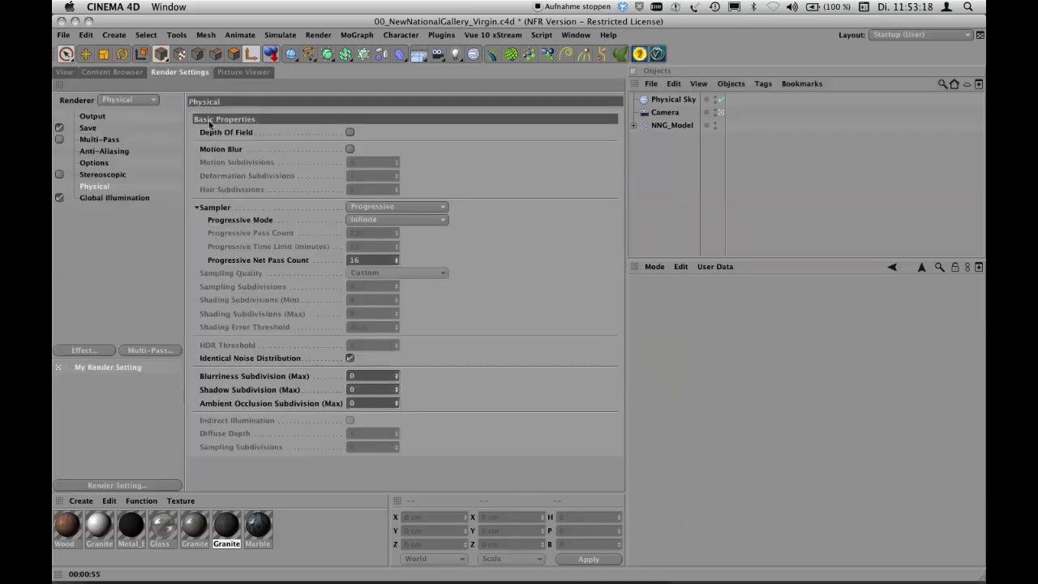
left_click(93, 117)
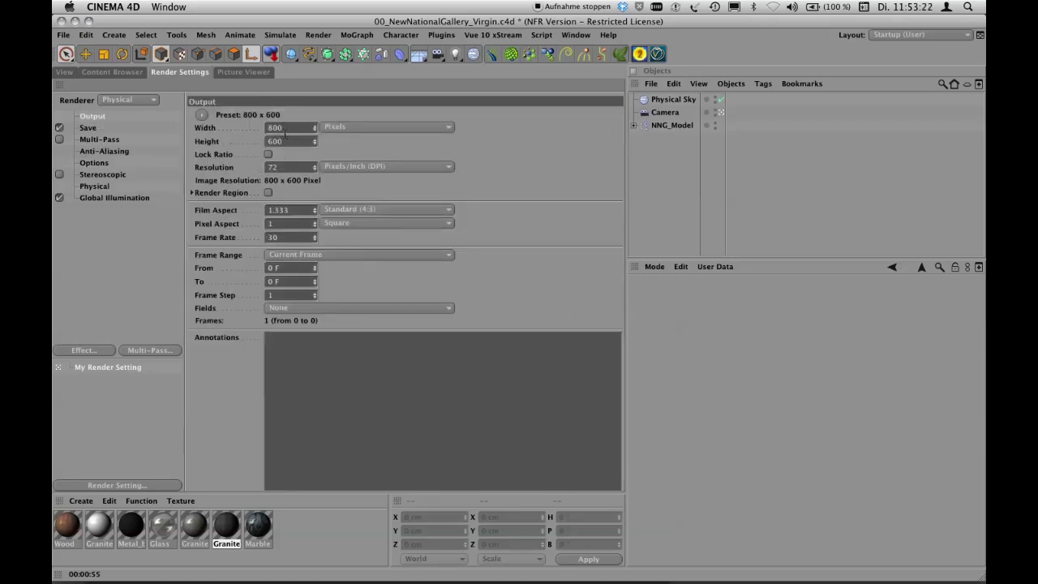
left_click(202, 118)
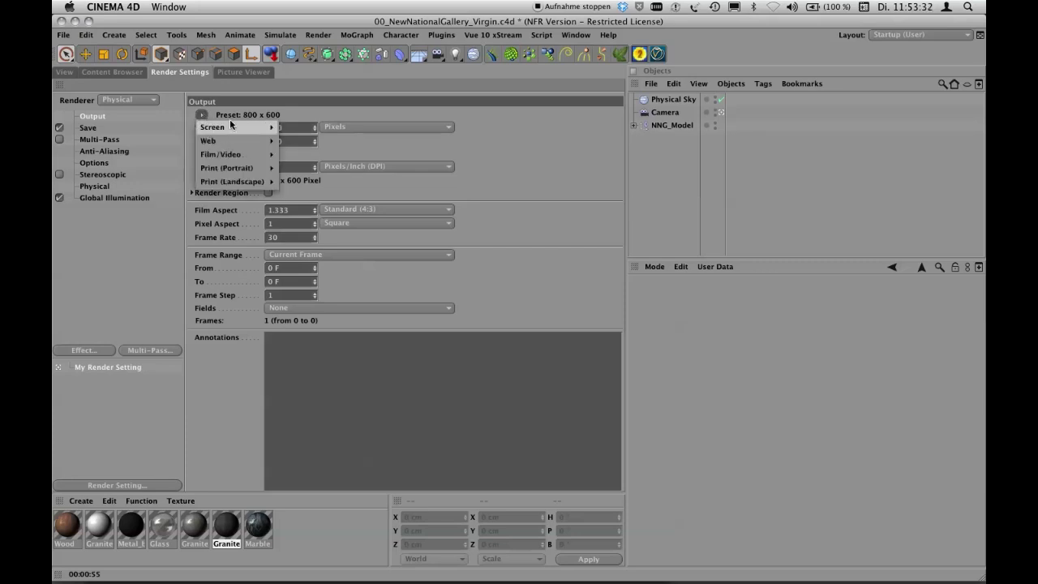
mouse_move(231, 127)
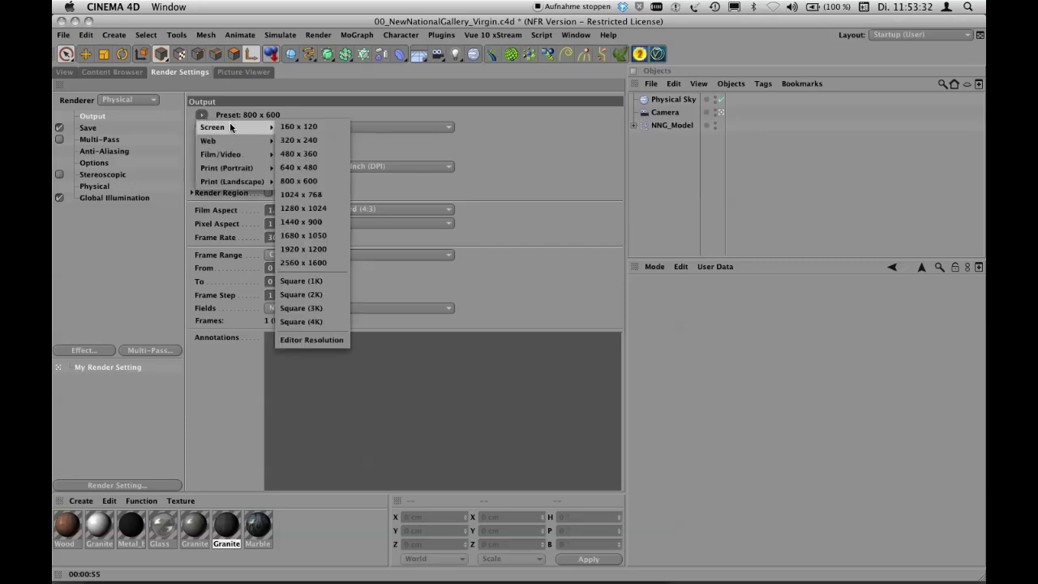
left_click(326, 168)
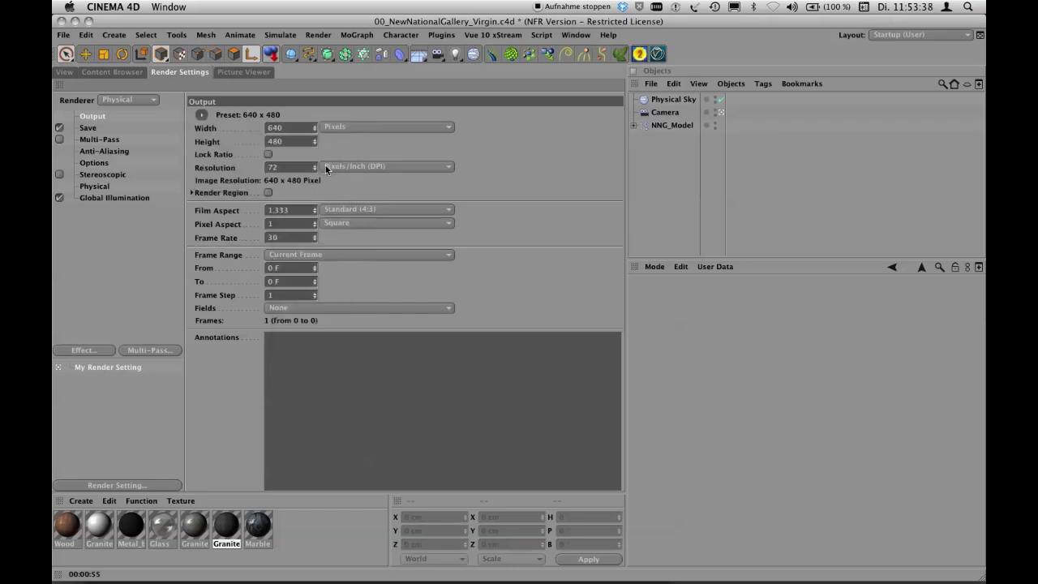
left_click(245, 72)
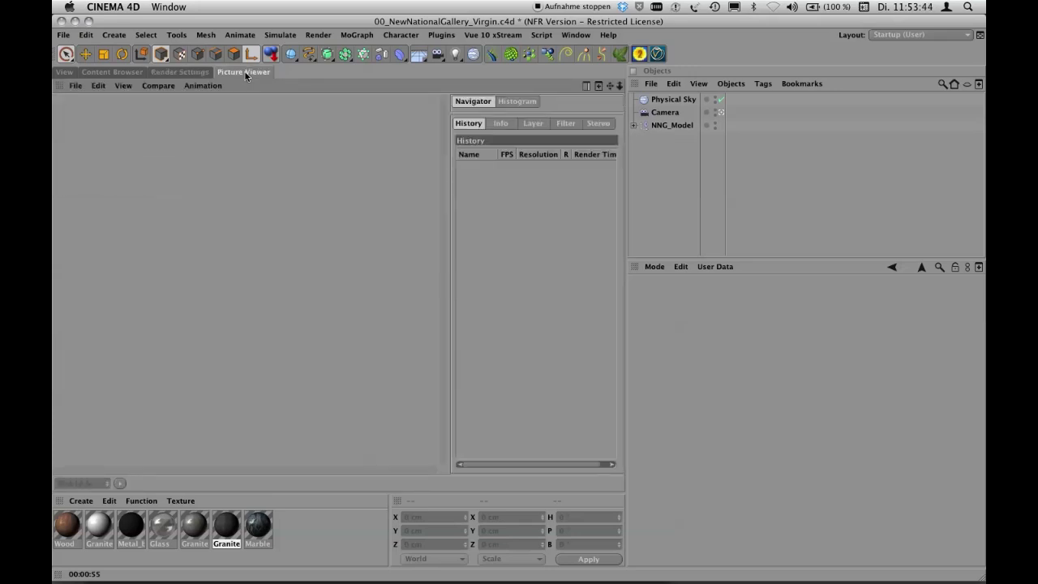
Render the gallery into the Picture Viewer, hide the history and fit the image to screen
key("shift+r")
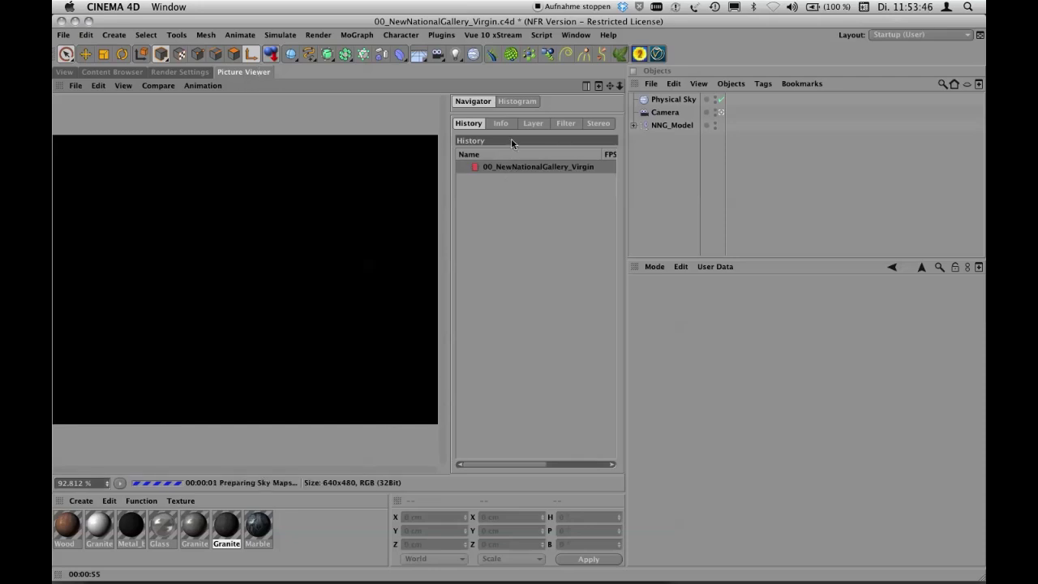
left_click(585, 86)
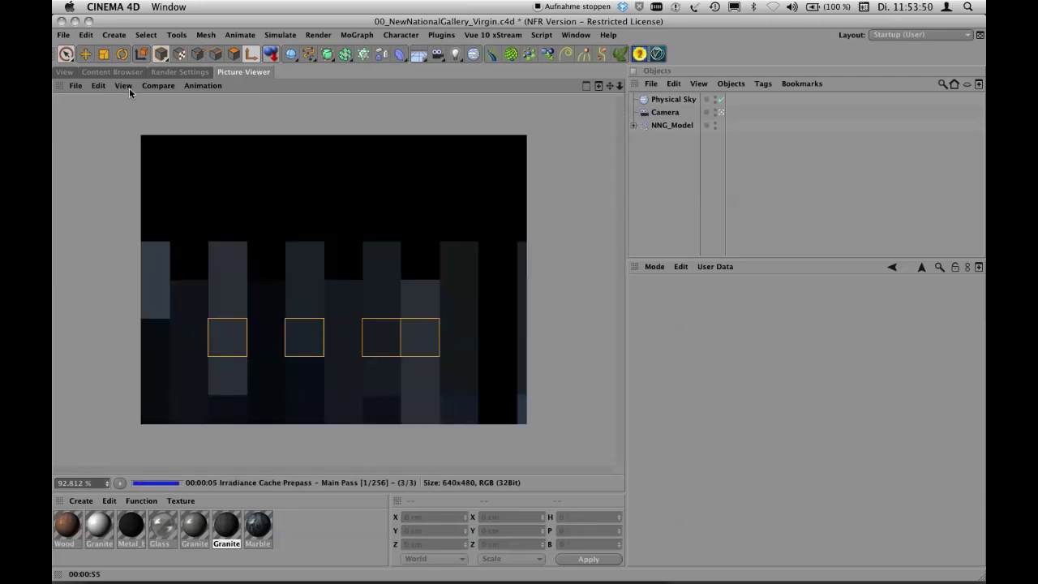
left_click(124, 86)
mouse_move(162, 118)
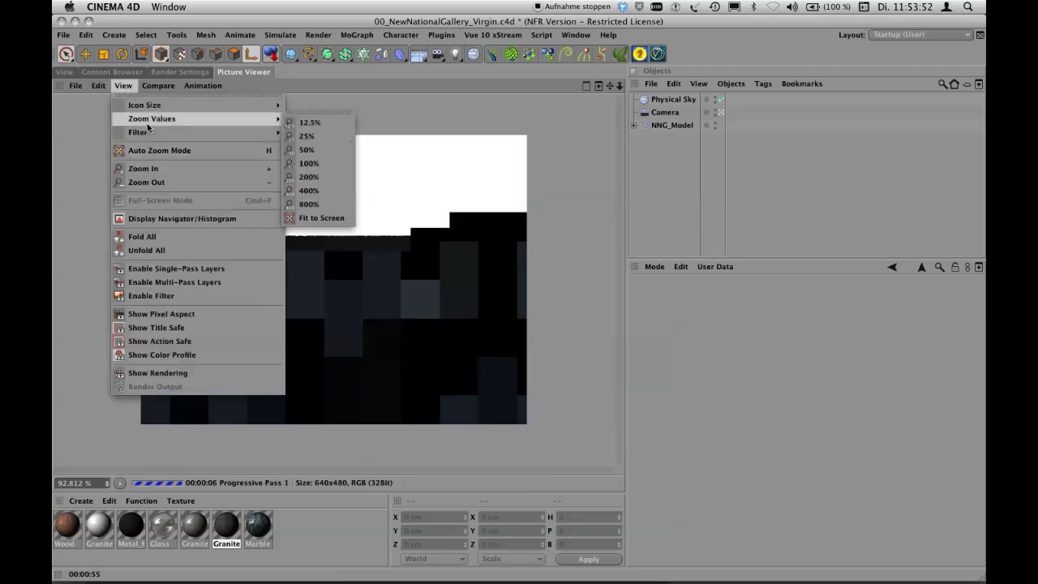
left_click(308, 217)
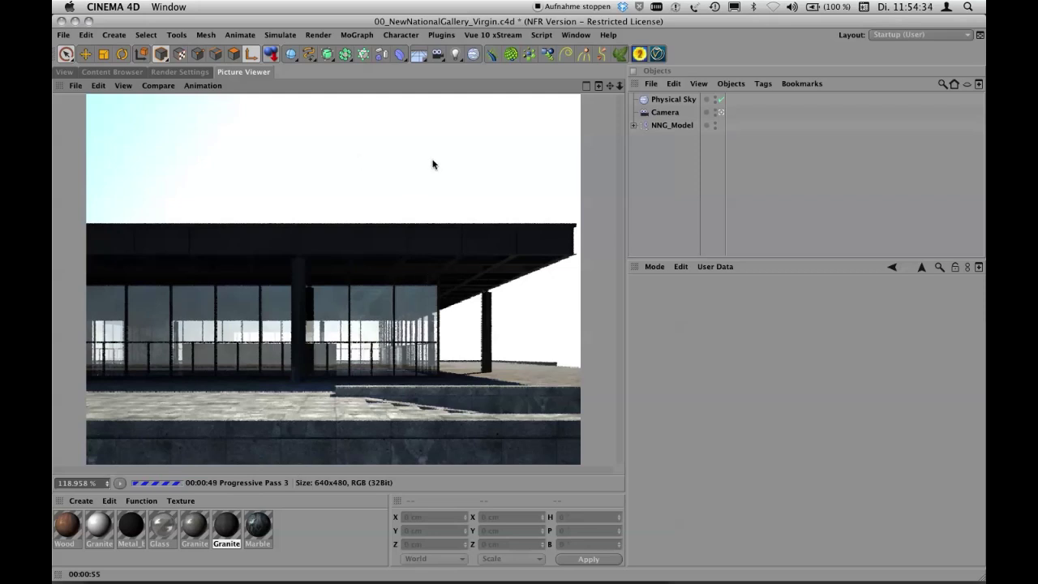
left_click(657, 165)
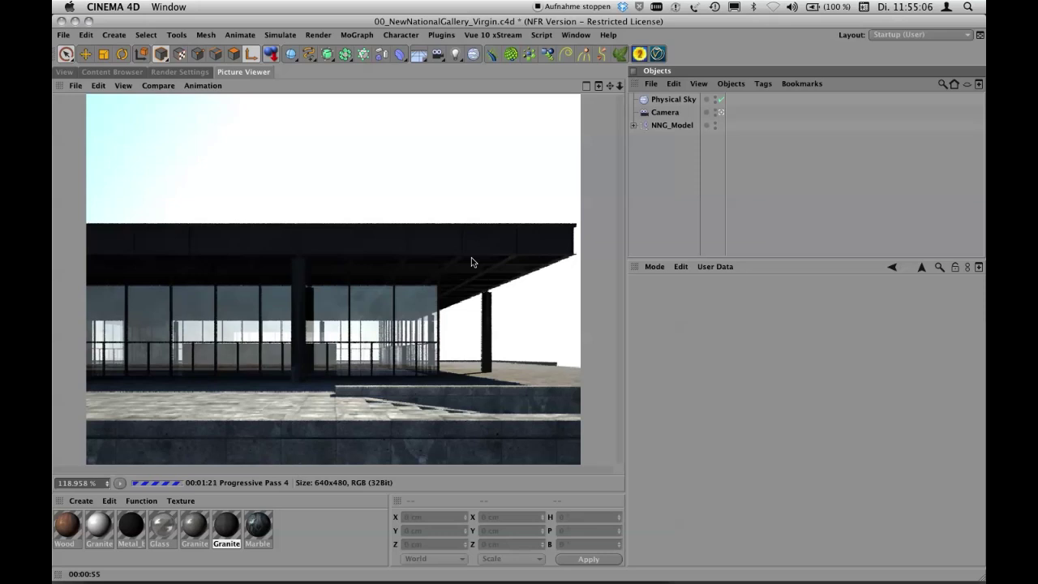
key("super+b")
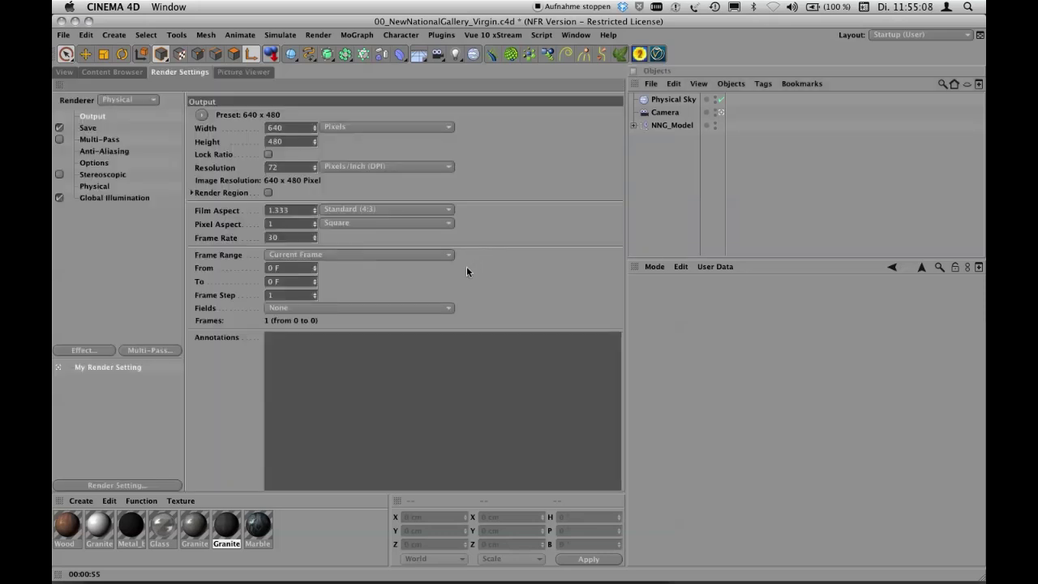
Add a Color Mapping post effect with Dark Multiplier 1.5, then return to the Picture Viewer render
left_click(91, 352)
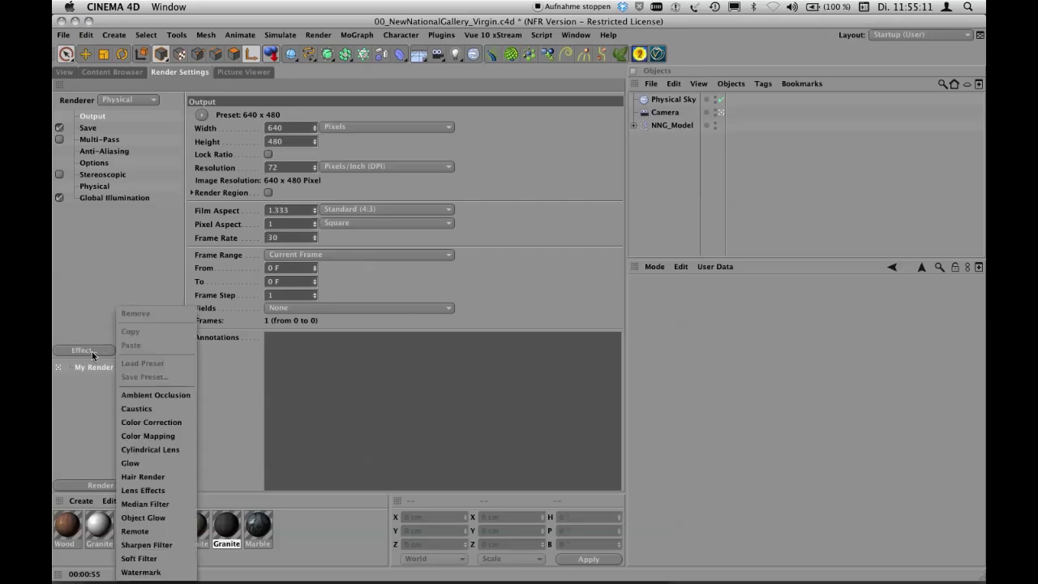
left_click(154, 436)
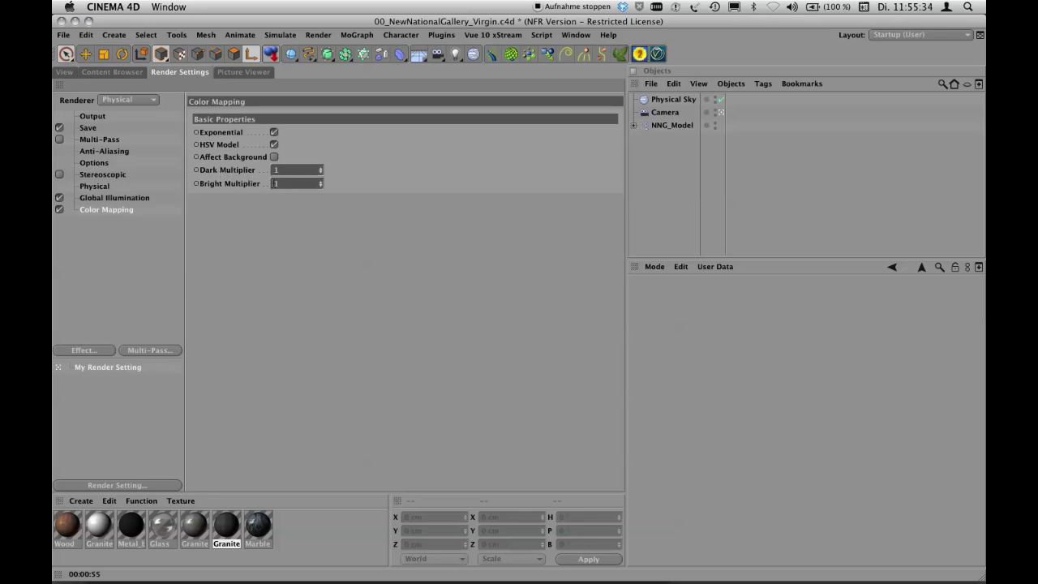
double_click(283, 171)
type(".5")
key("Return")
left_click(242, 73)
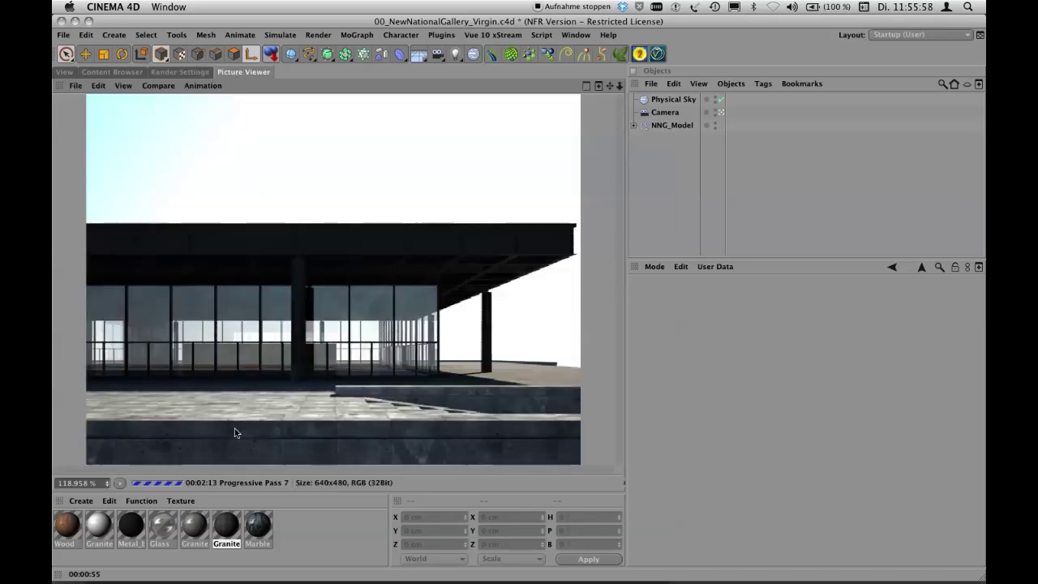
Restart the gallery render with color mapping and show the render History panel
key("shift+r")
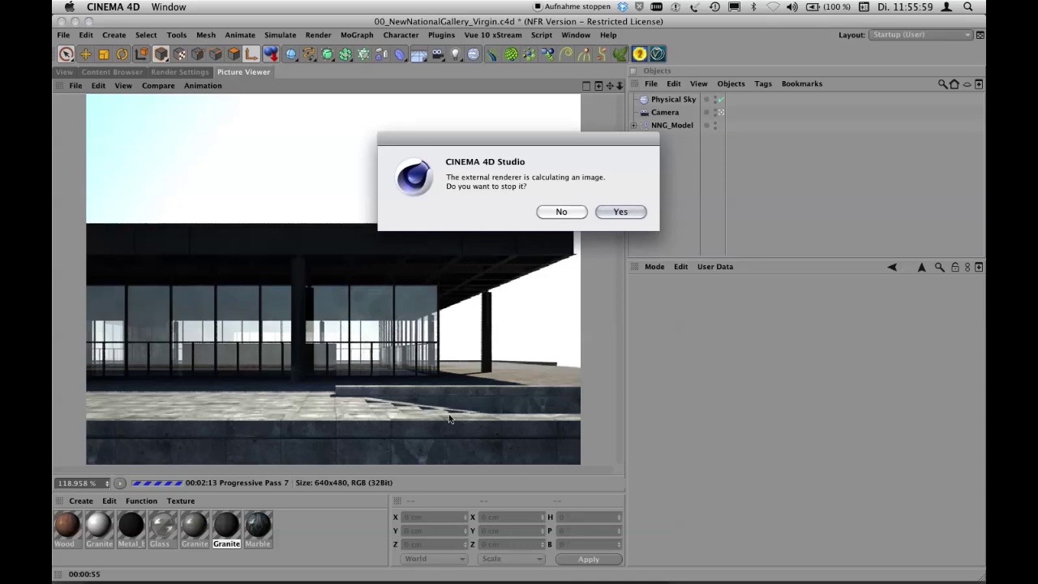
left_click(616, 211)
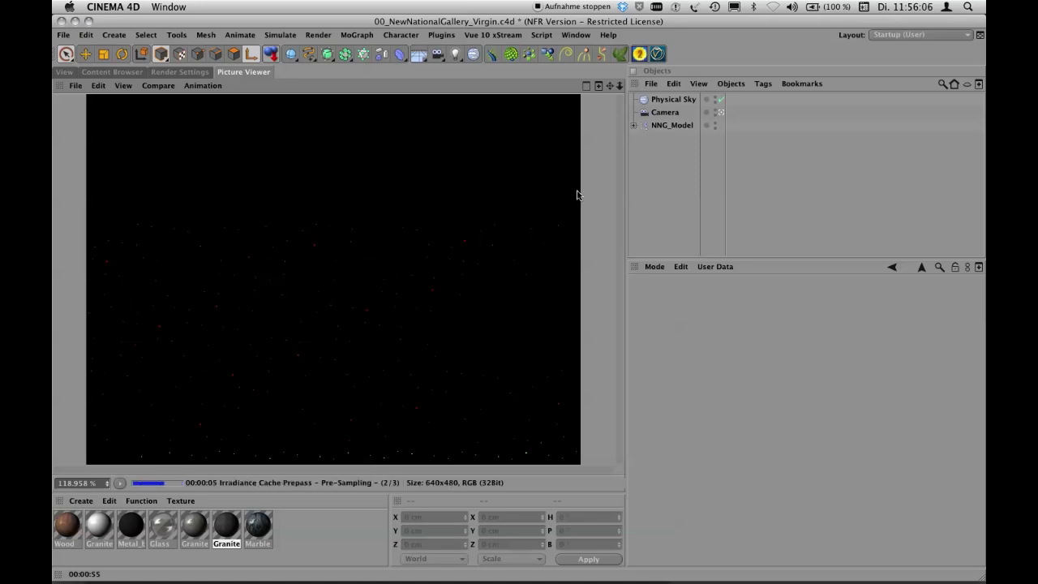
left_click(586, 86)
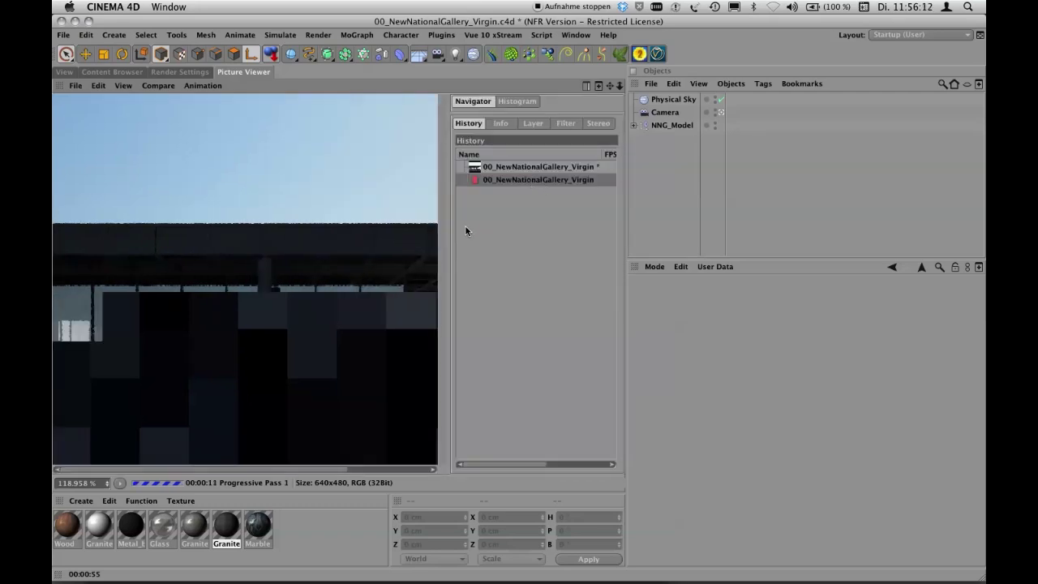
Flip between the earlier bright render and the new colour-mapped render in History
left_click(497, 180)
left_click(497, 167)
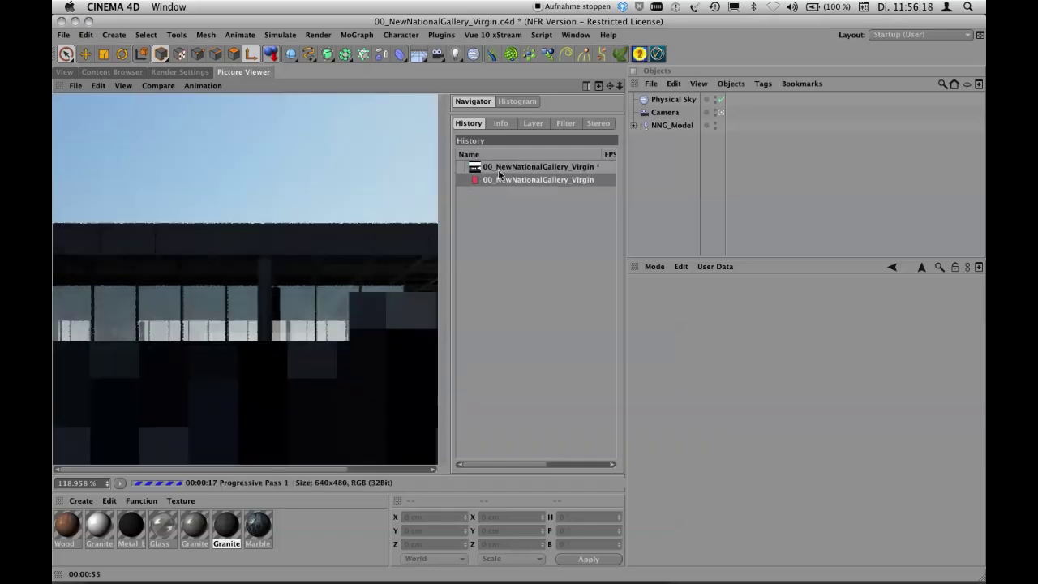
left_click(499, 180)
left_click(499, 180)
left_click(499, 167)
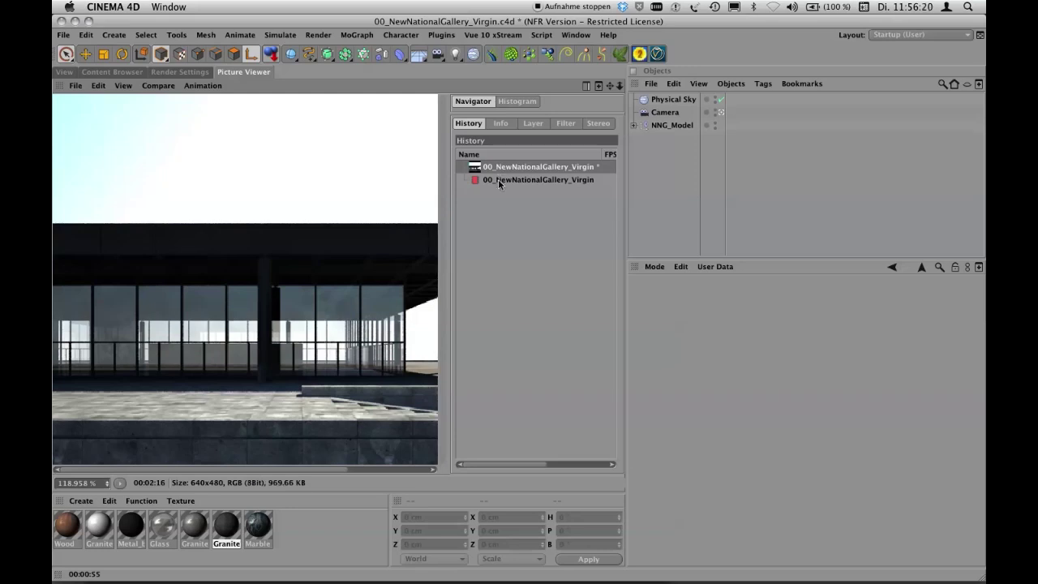
left_click(499, 180)
left_click(499, 168)
left_click(500, 180)
left_click(500, 167)
left_click(499, 179)
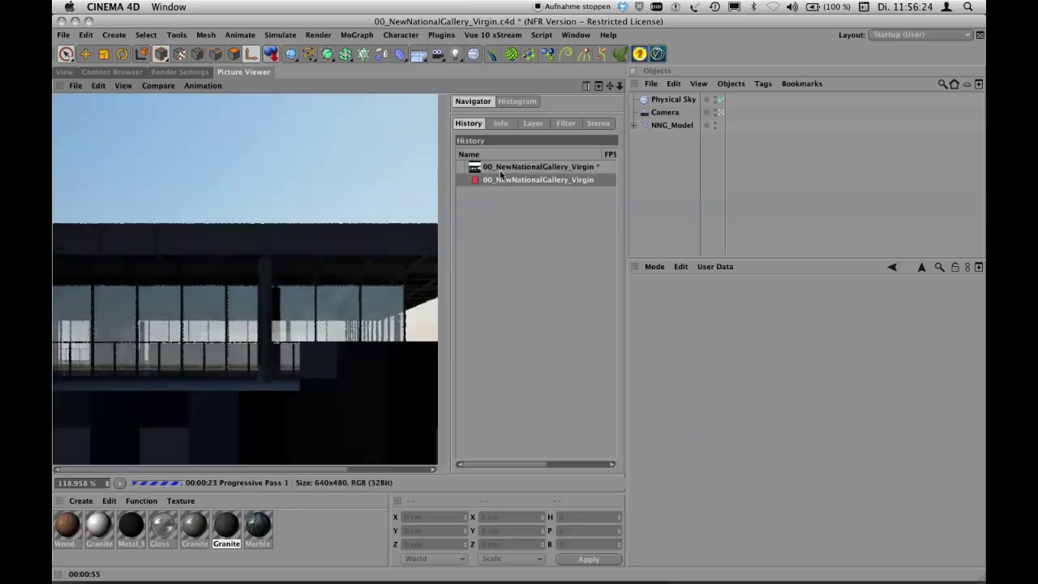
left_click(499, 168)
left_click(501, 181)
left_click(500, 167)
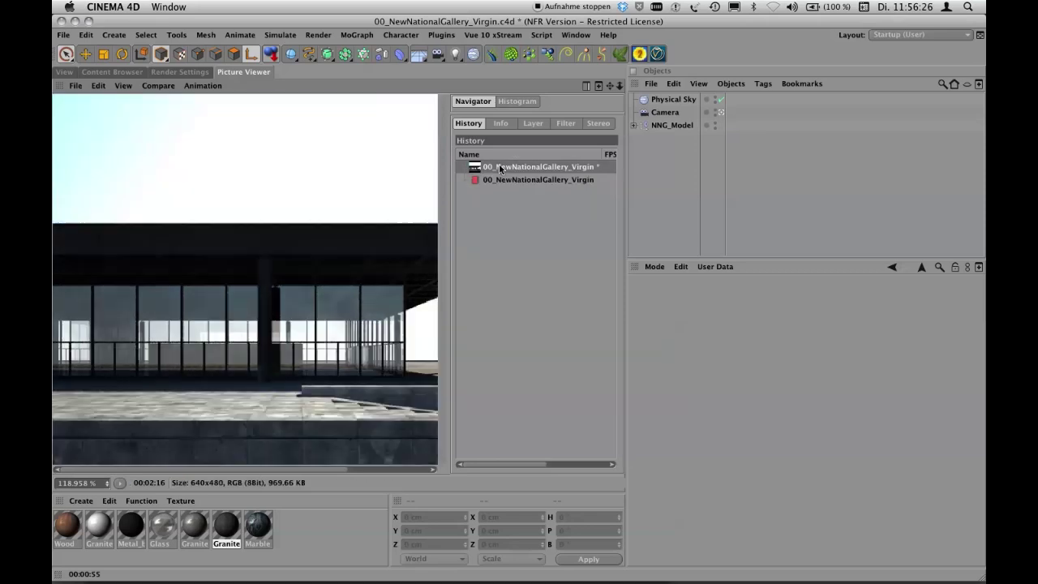
left_click(501, 180)
left_click(500, 167)
left_click(502, 180)
left_click(500, 167)
left_click(502, 180)
left_click(500, 167)
left_click(501, 180)
left_click(499, 168)
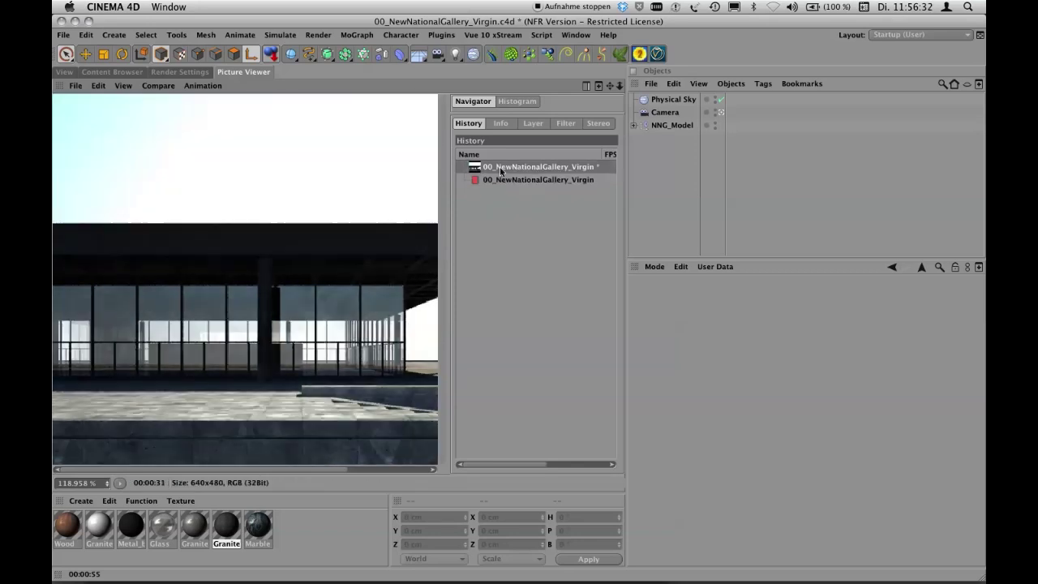
left_click(502, 179)
left_click(496, 168)
left_click(501, 180)
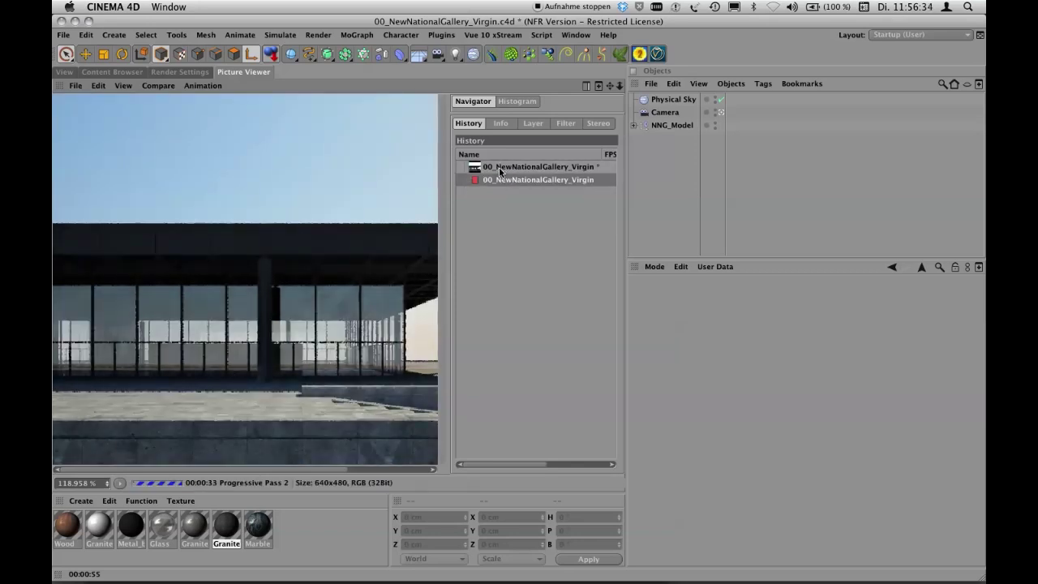
key("Up")
key("Down")
key("Up")
left_click(499, 179)
Zoom in and compare the white-sky and blue-sky renders up close
scroll(275, 259, "up", 5)
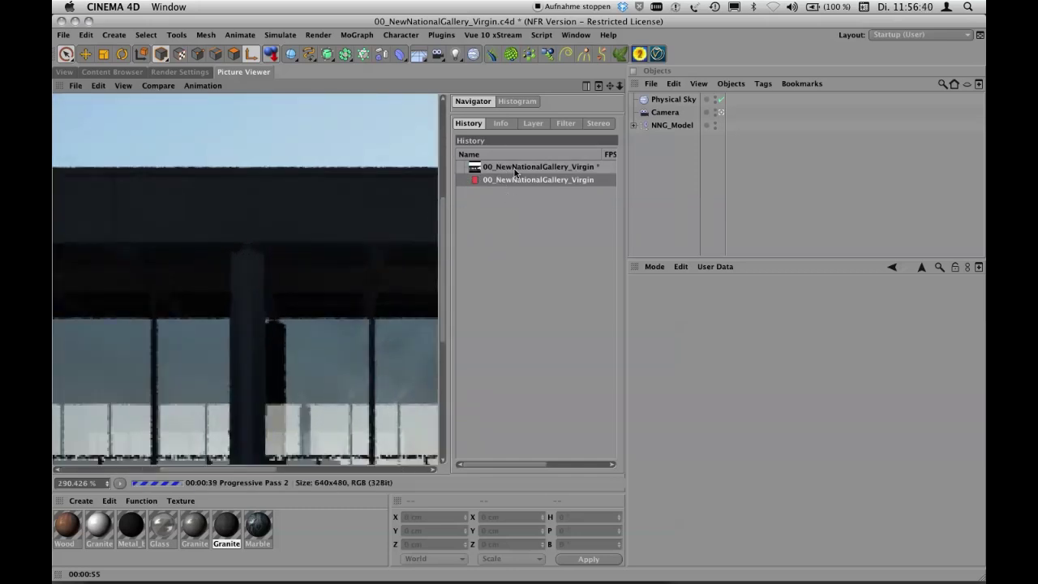
left_click(514, 167)
key("Down")
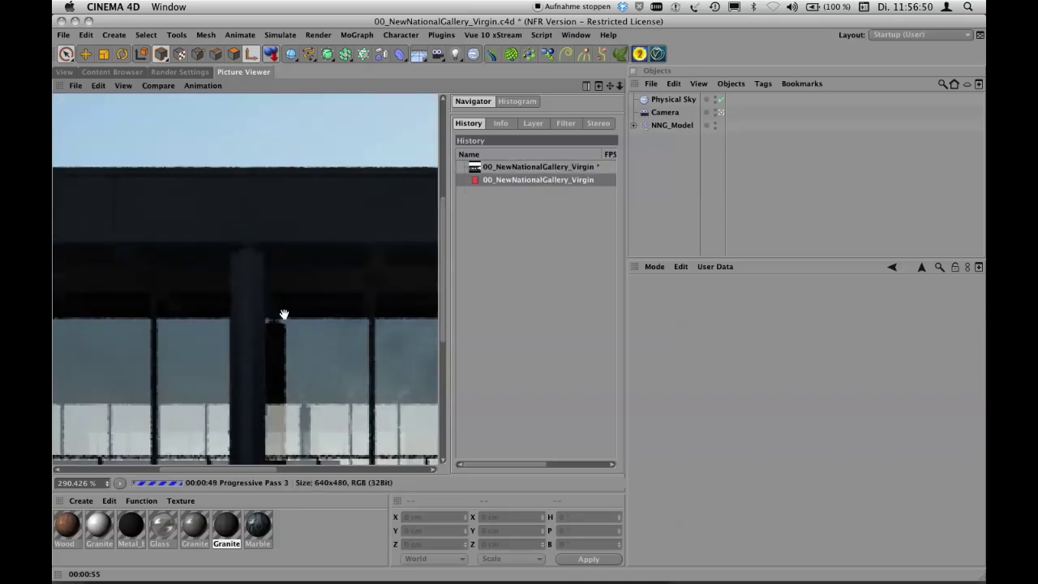
left_click(513, 167)
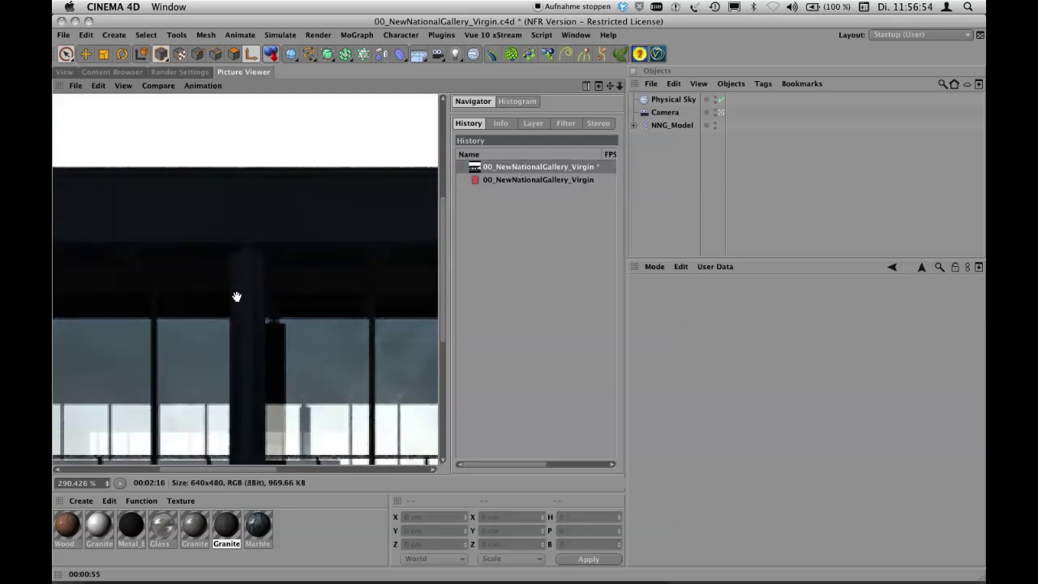
left_click(493, 180)
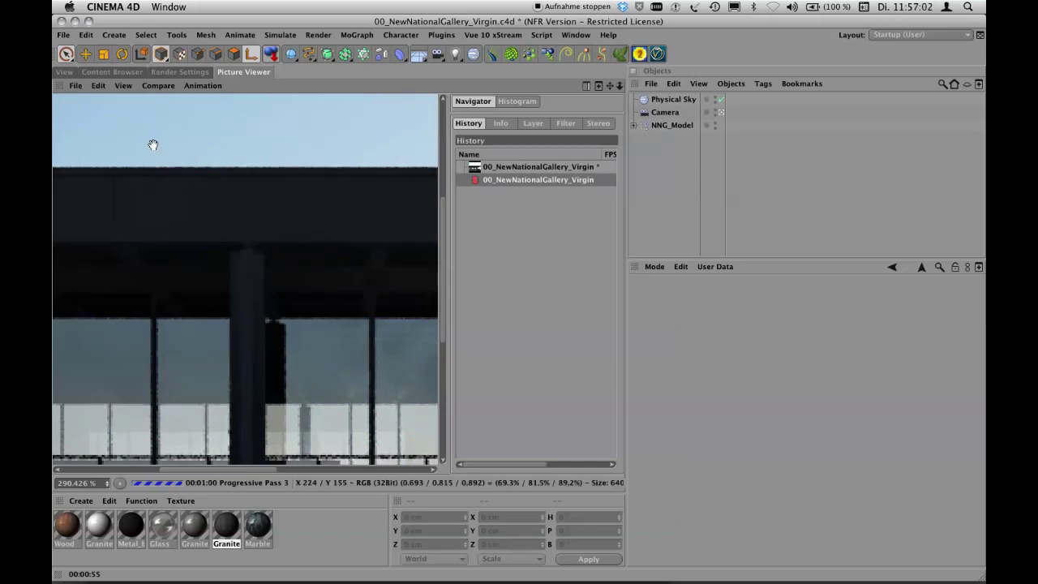
Set the render view zoom to Fit to Screen
left_click(124, 86)
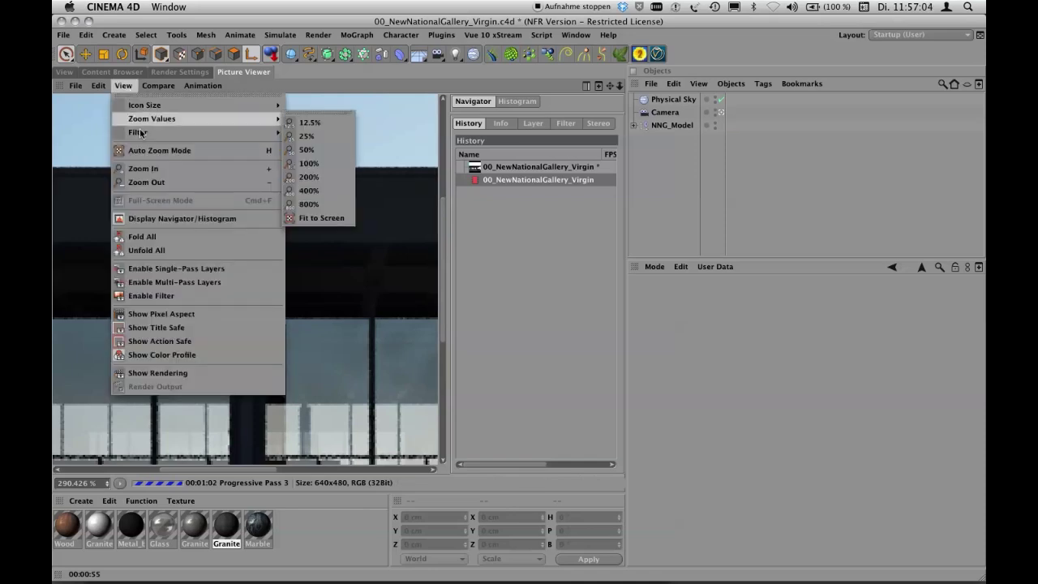
mouse_move(140, 133)
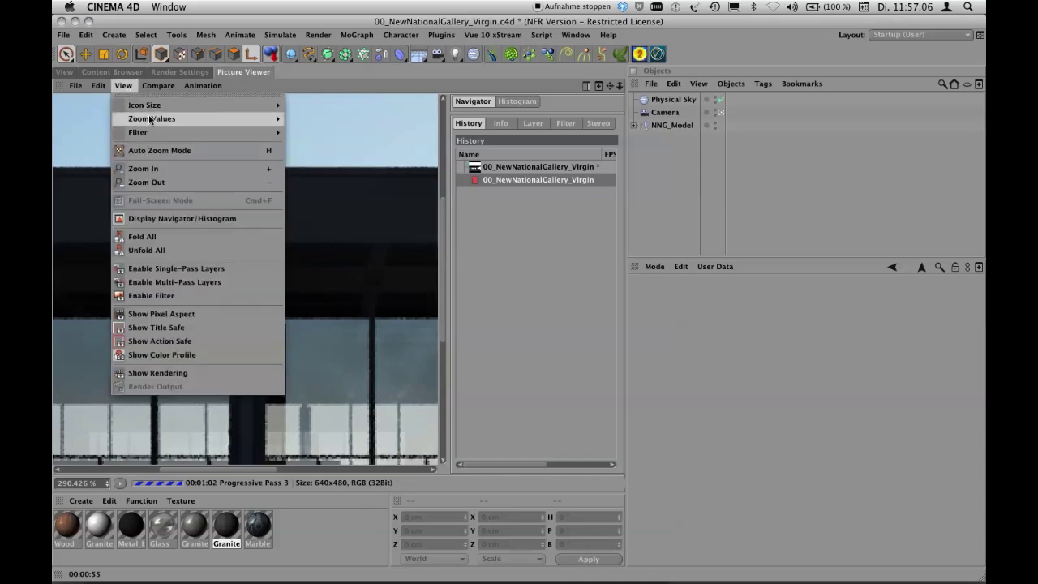
left_click(321, 217)
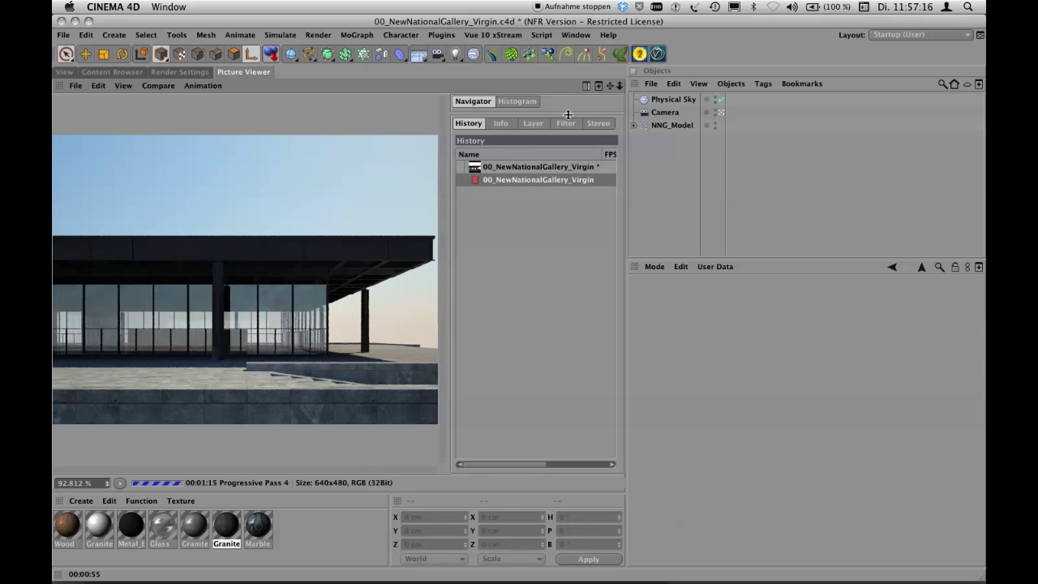
Select the Physical Sky, enlarge its attribute area and show its Sky parameters
left_click(655, 100)
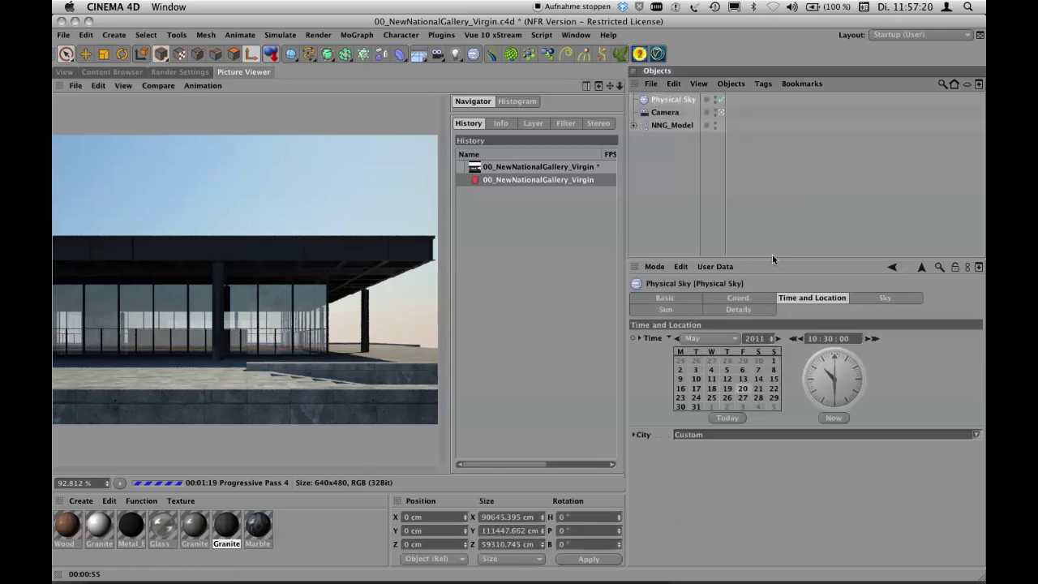
left_click_drag(773, 246, 761, 150)
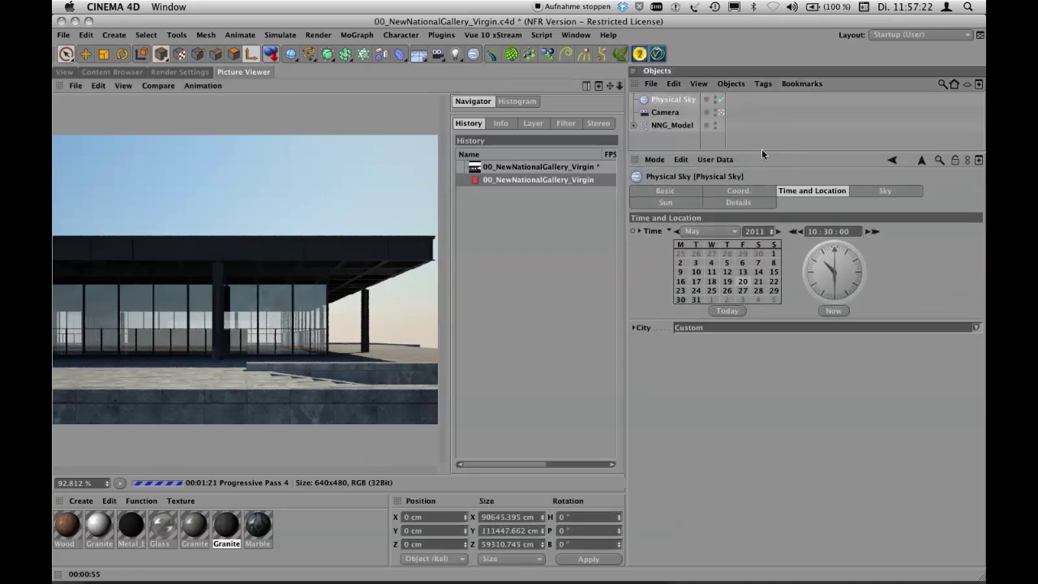
left_click(877, 191)
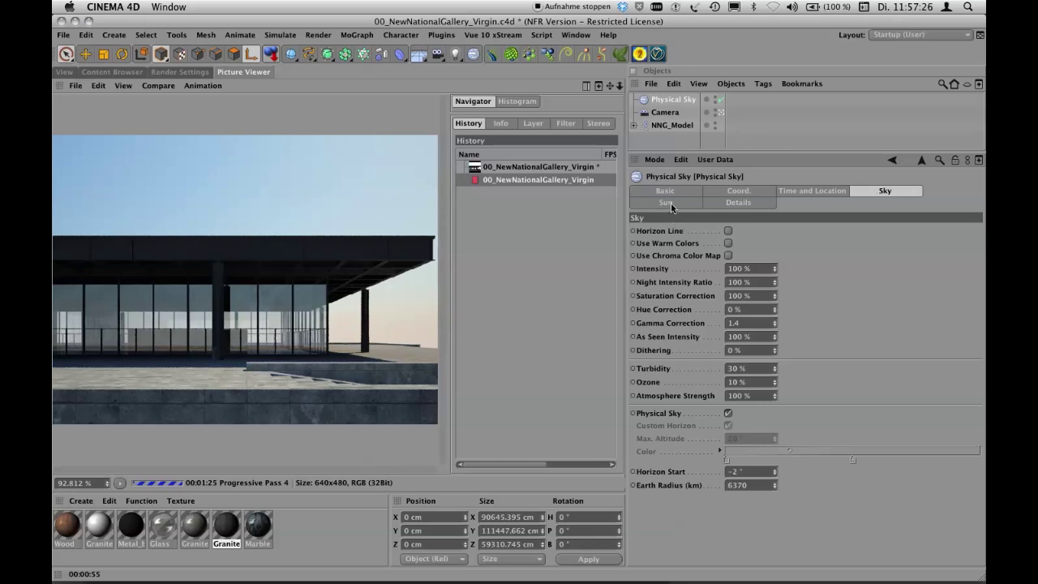
Compare the Sky and Sun tabs, ending on Sun settings with intensity at 100 %
left_click(669, 203)
left_click(886, 190)
left_click(680, 206)
left_click(876, 192)
left_click(696, 201)
left_click(858, 189)
left_click(691, 206)
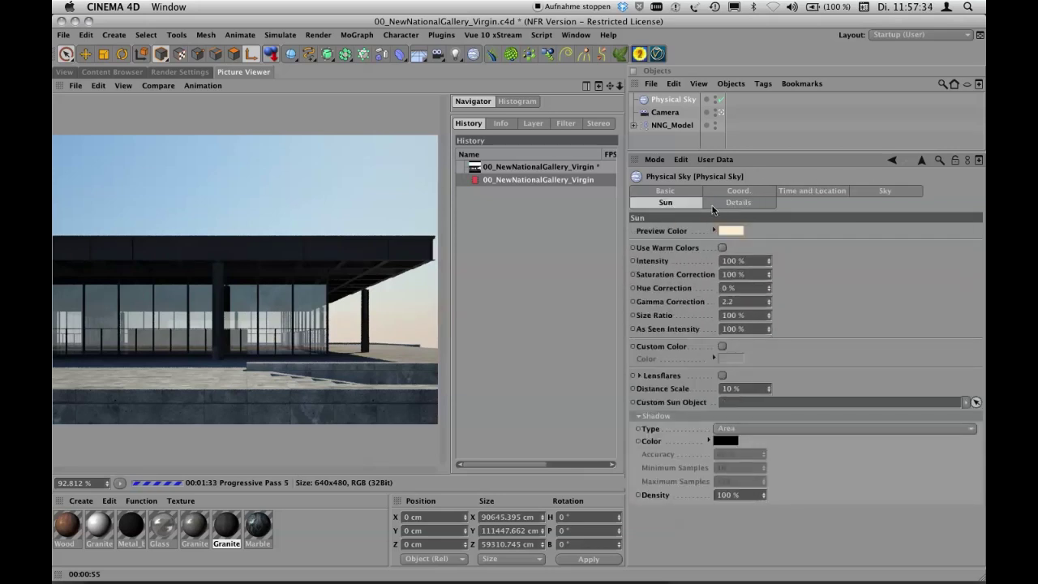
left_click(879, 190)
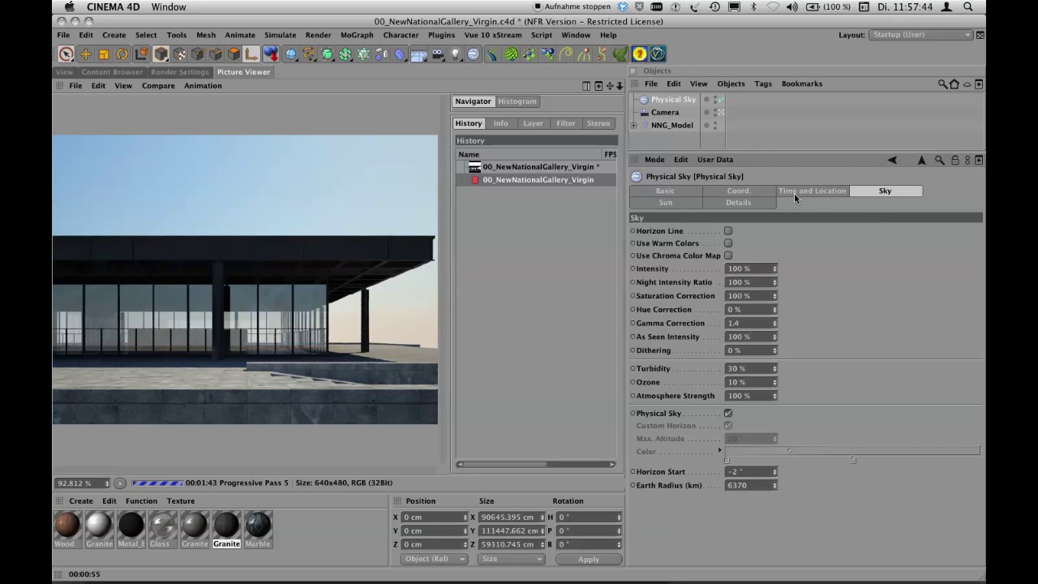
left_click(684, 201)
left_click(870, 188)
left_click(696, 203)
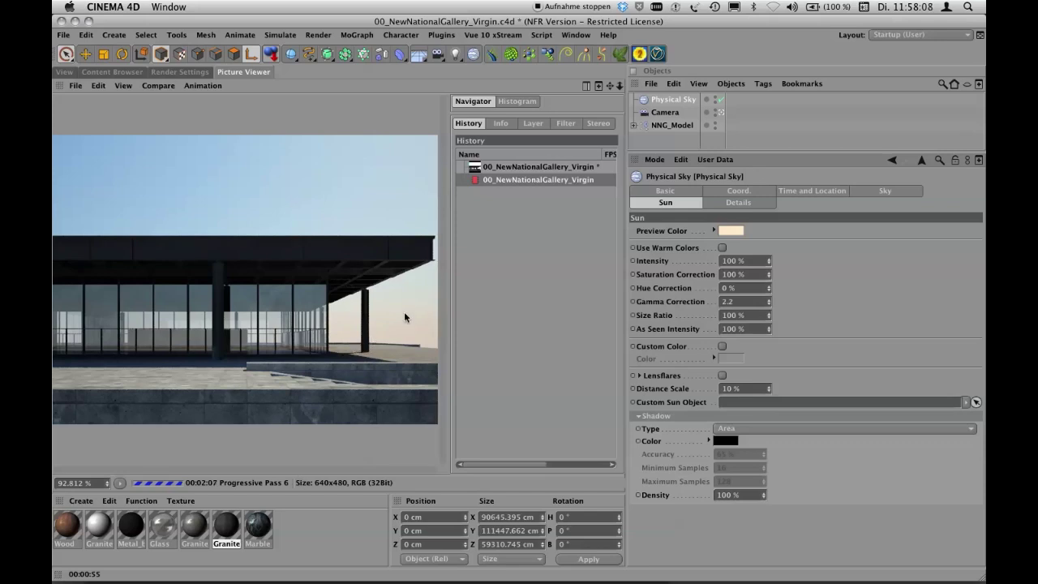
left_click(870, 190)
left_click(699, 204)
left_click(870, 192)
left_click(693, 201)
left_click(862, 189)
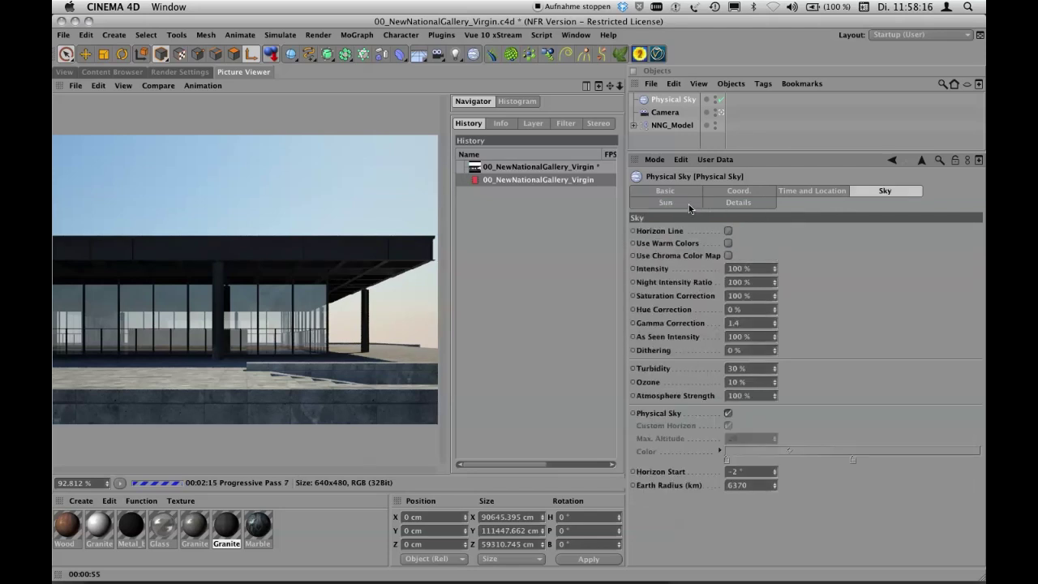
left_click(689, 204)
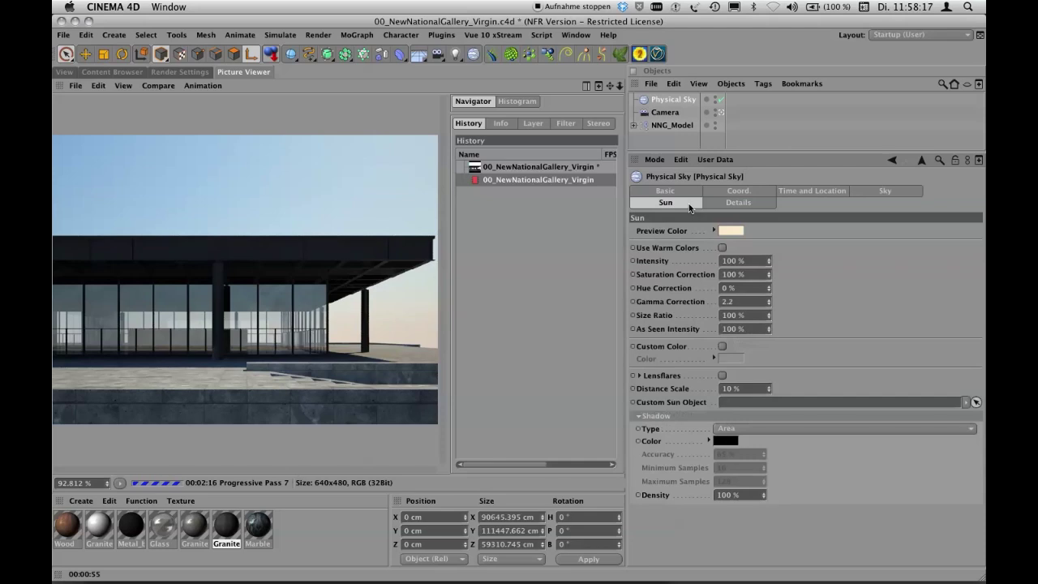
Set Sun Intensity to 50 % and Sky Intensity to 150 %
left_click(756, 261)
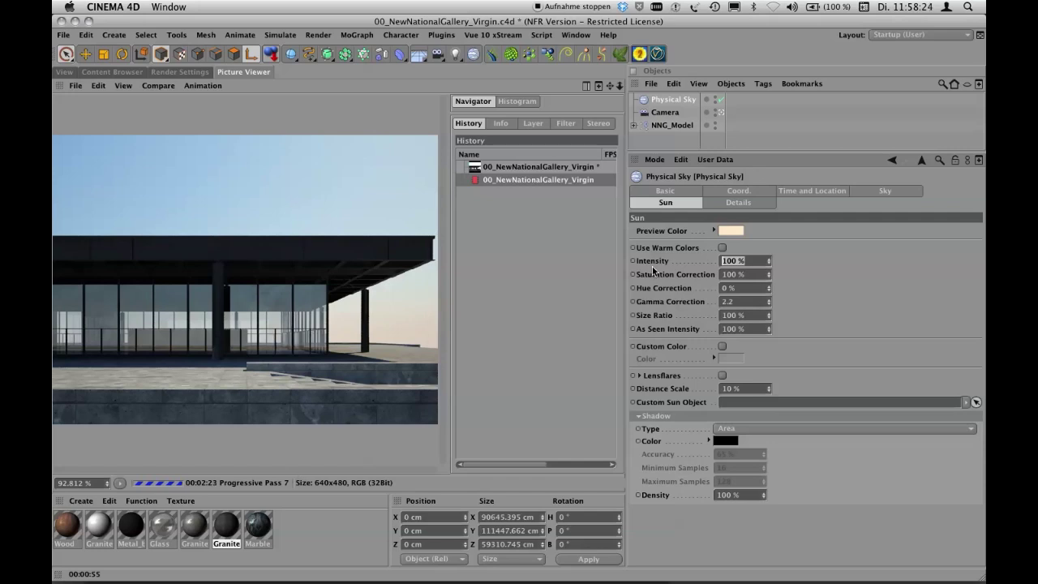
type("50")
left_click(879, 190)
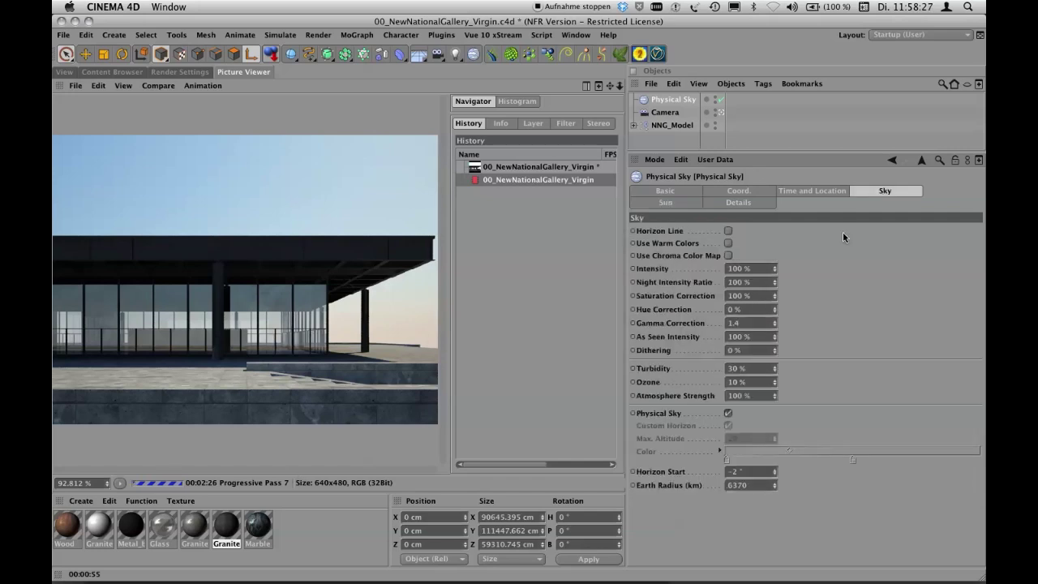
left_click(757, 269)
type("150")
Enable Use Warm Colors on the sky and view the dusk-tinted editor viewport
left_click(674, 201)
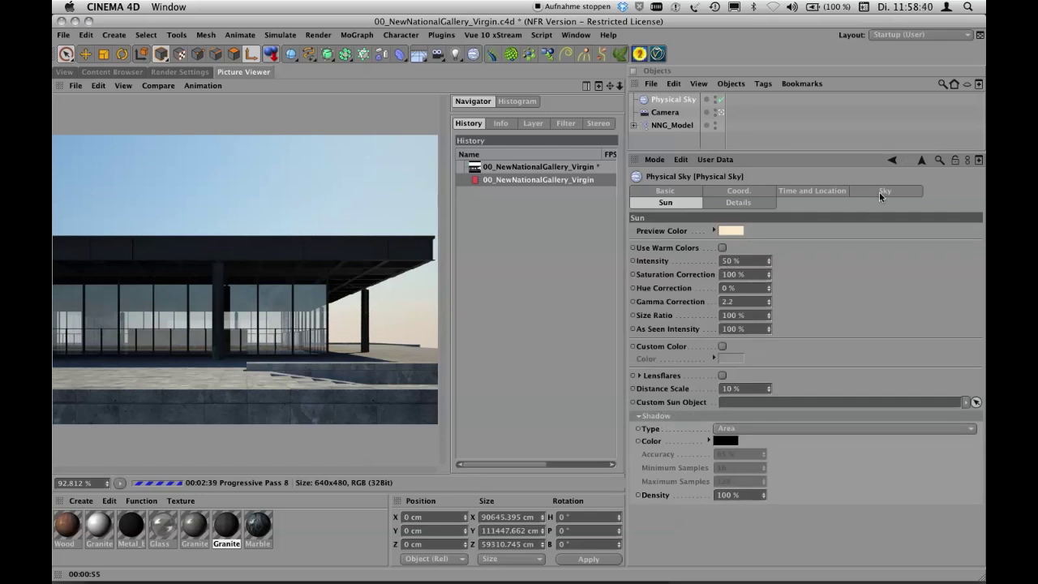
left_click(879, 192)
left_click(688, 204)
left_click(876, 192)
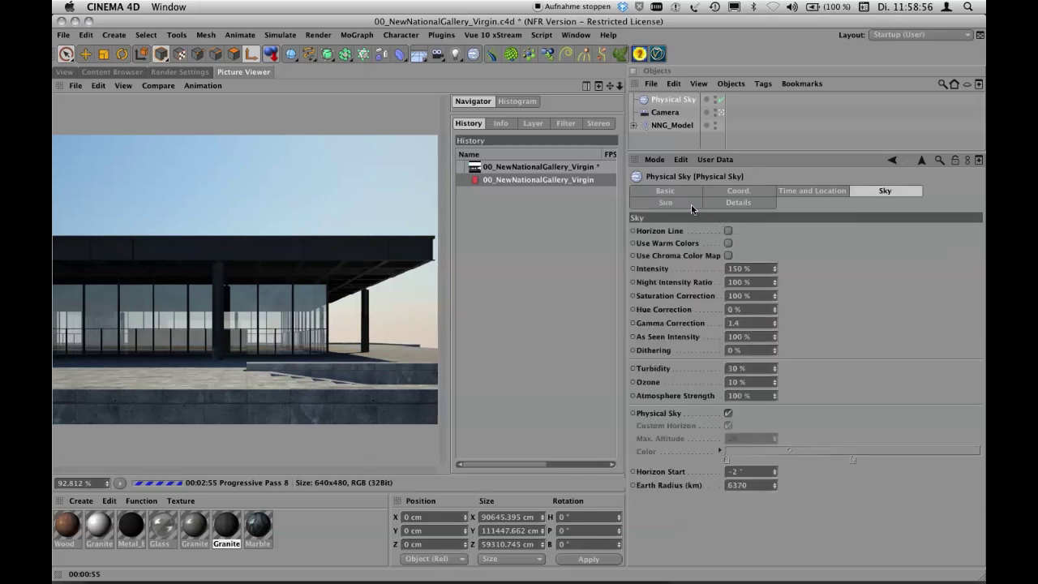
left_click(727, 243)
left_click(66, 72)
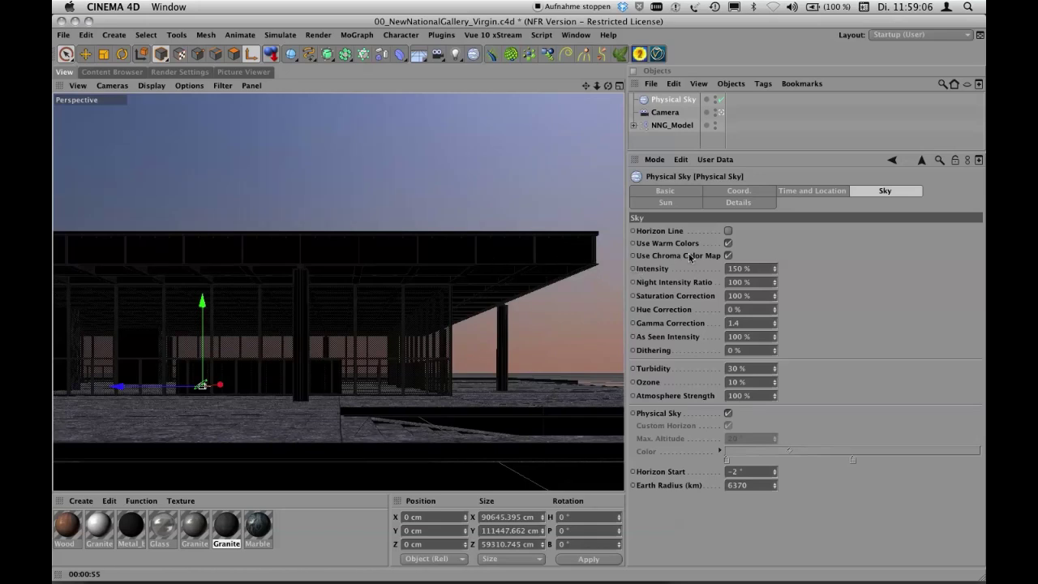
Toggle the sky's Warm Colors and Chroma Color Map to compare, leaving both enabled
left_click(728, 256)
left_click(729, 244)
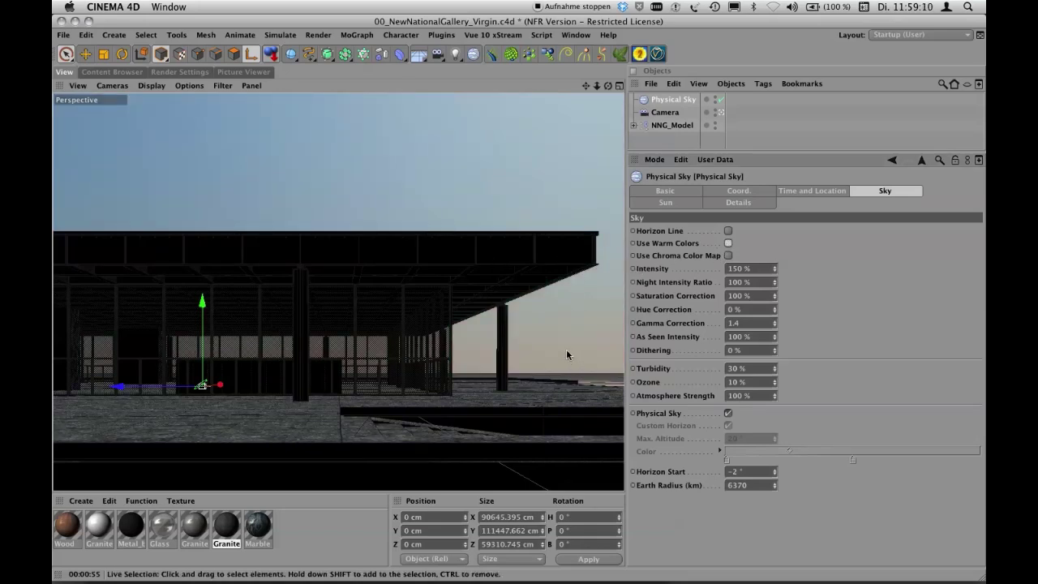
left_click(728, 244)
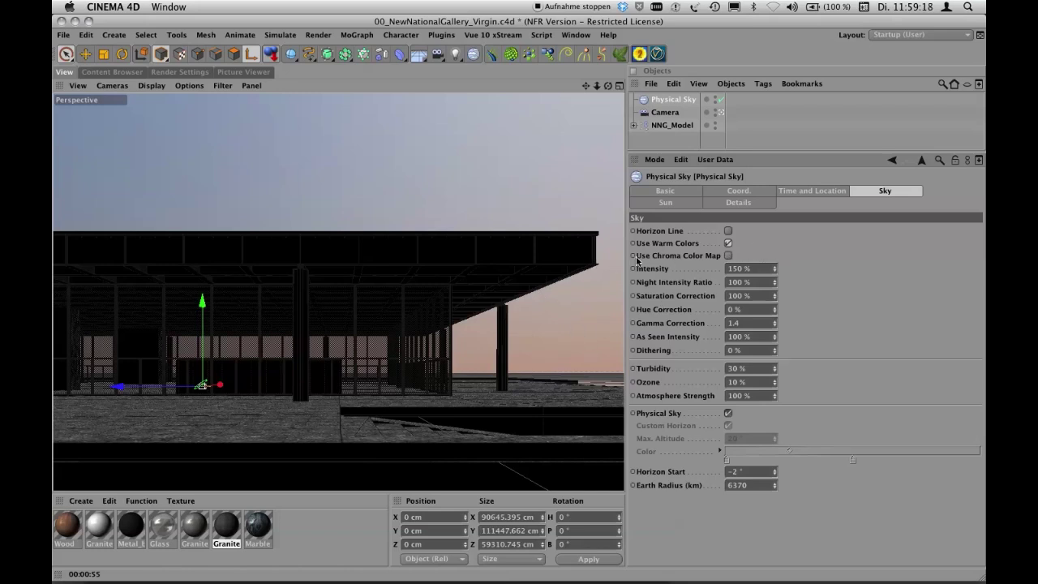
left_click(728, 257)
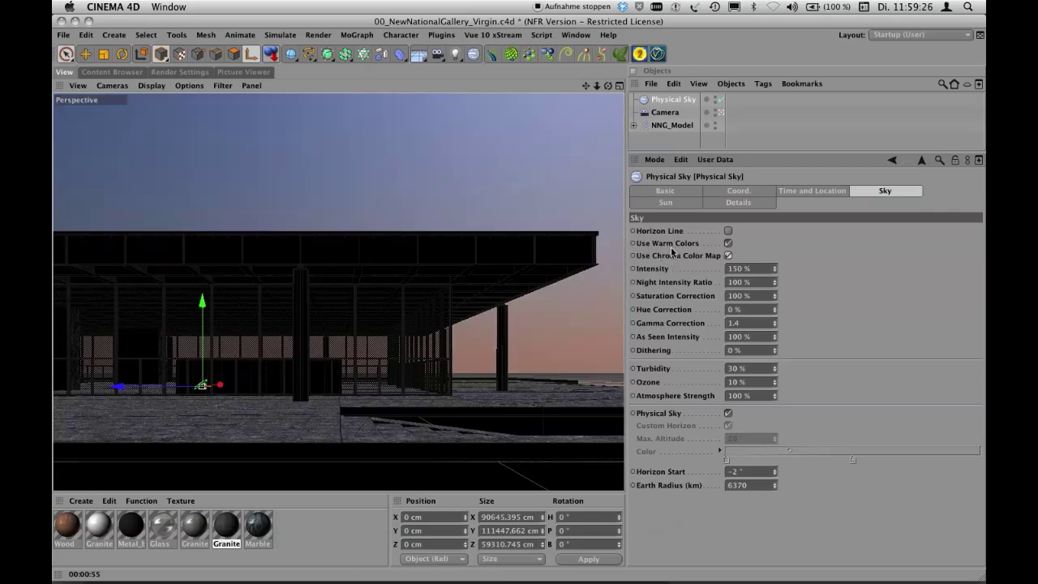
left_click(728, 243)
left_click(729, 255)
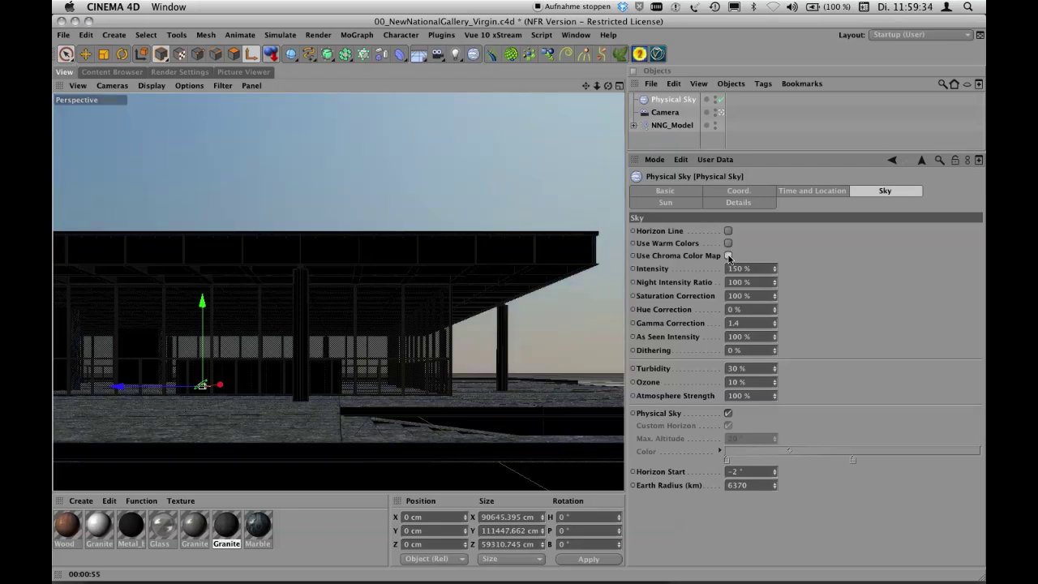
left_click(728, 255)
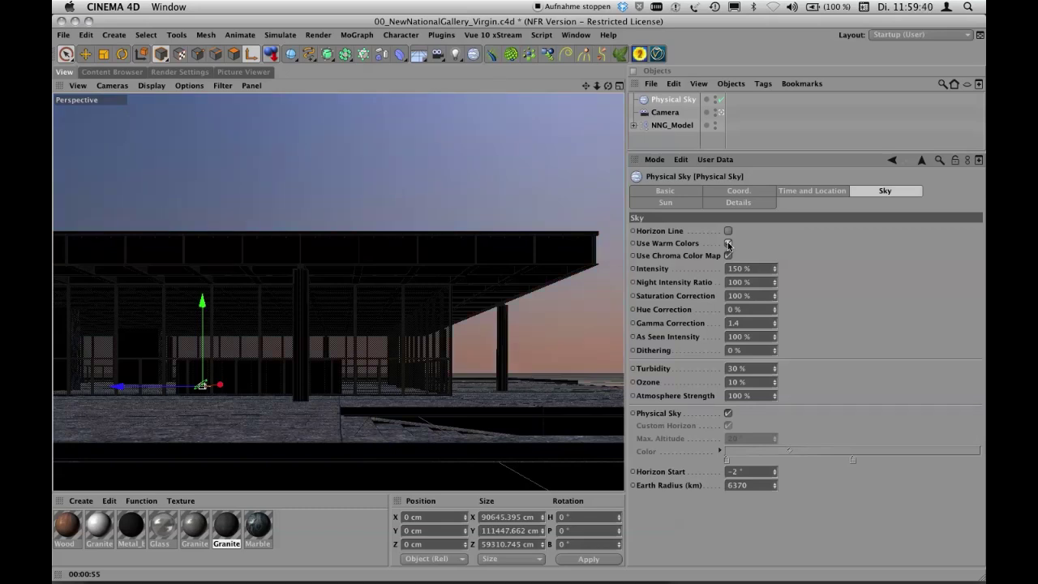
left_click(728, 243)
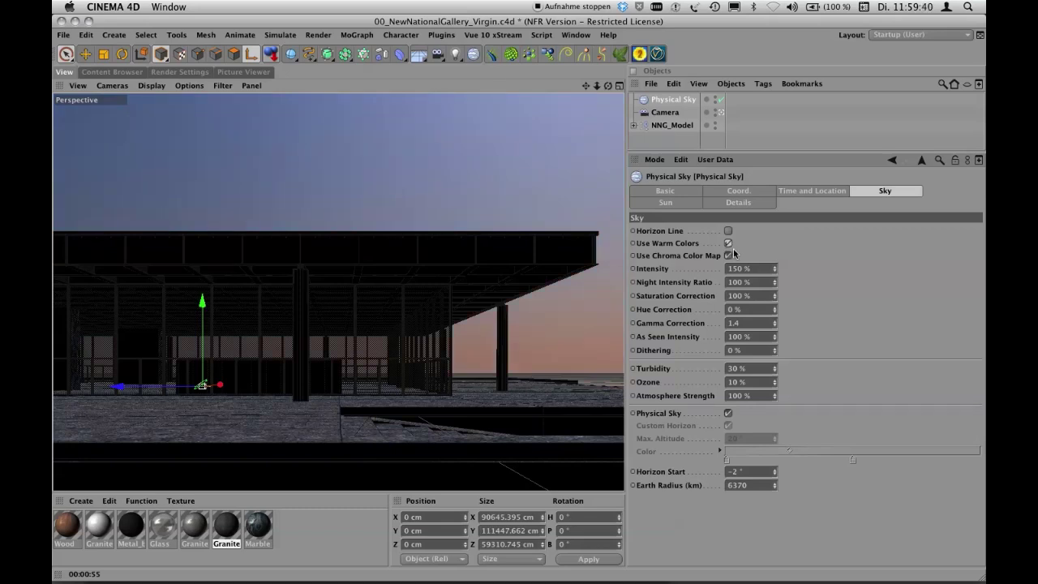
Enable Use Warm Colors on the sun as well and start a new render
left_click(687, 201)
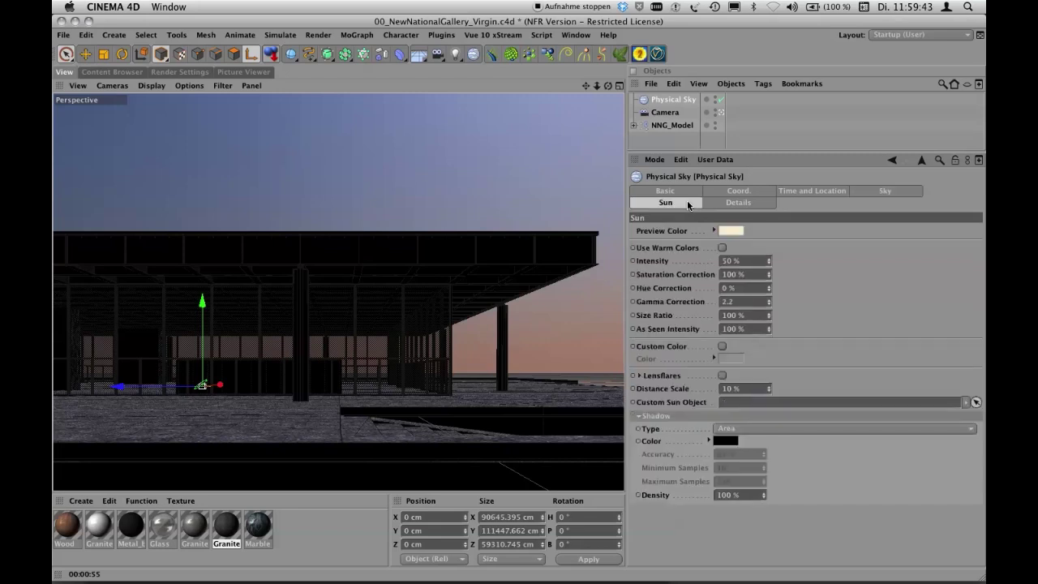
left_click(723, 247)
left_click(427, 185)
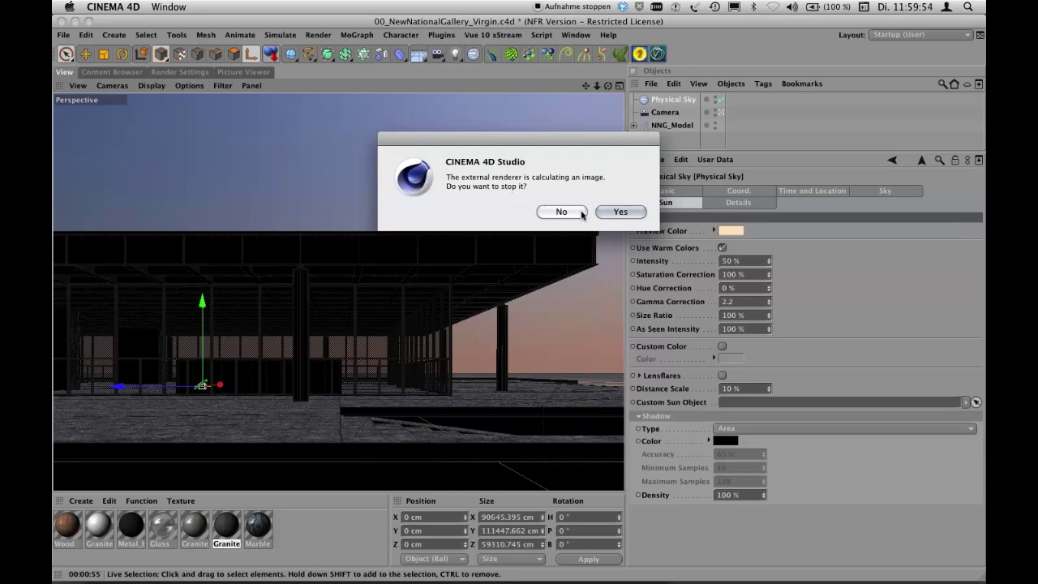
Restart the render and compare the new image with the blue-sky one in History
left_click(620, 211)
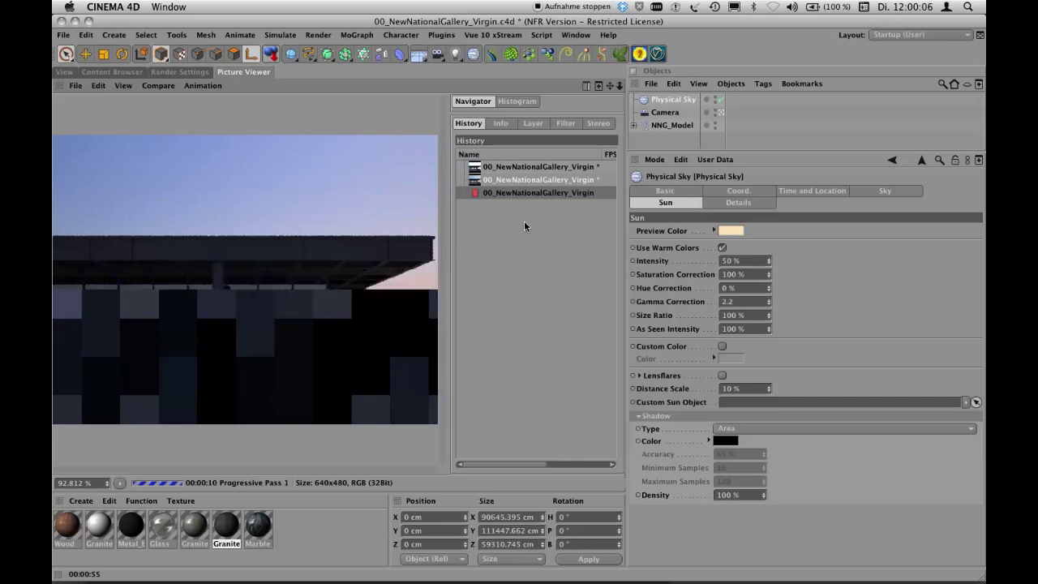
left_click(525, 180)
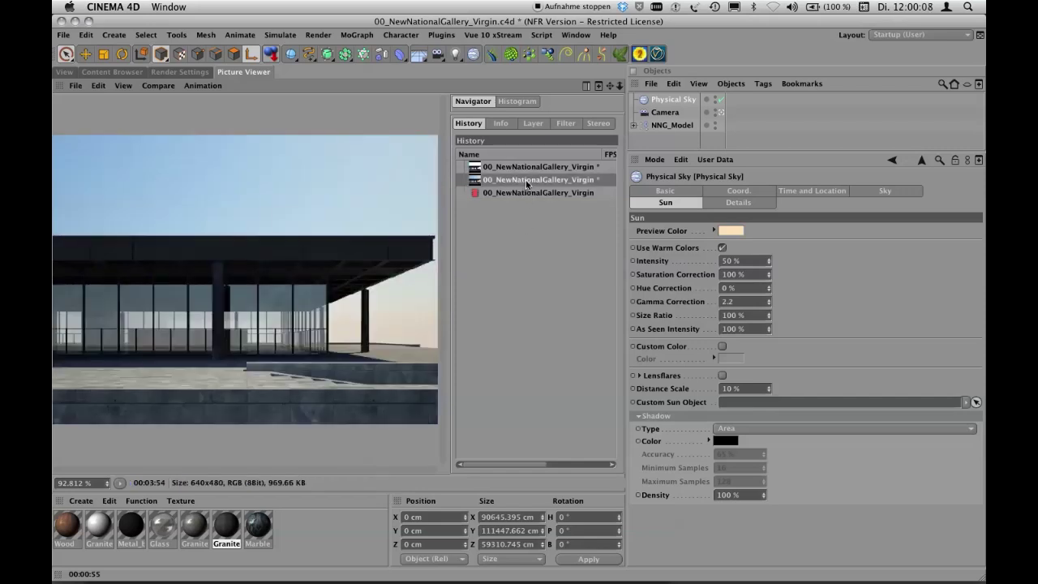
left_click(525, 193)
left_click(526, 180)
left_click(525, 193)
left_click(526, 180)
left_click(525, 192)
left_click(525, 181)
left_click(525, 191)
left_click(525, 180)
left_click(525, 193)
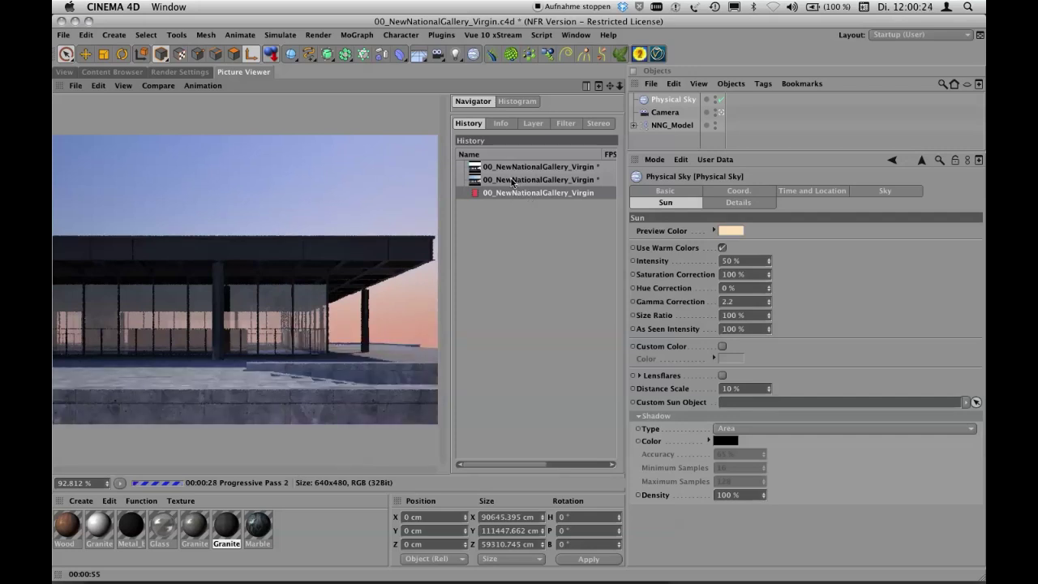
Keep flipping between pink-sky and blue-sky renders, then bring up the Color Mapping render settings
left_click(512, 179)
left_click(514, 192)
left_click(511, 179)
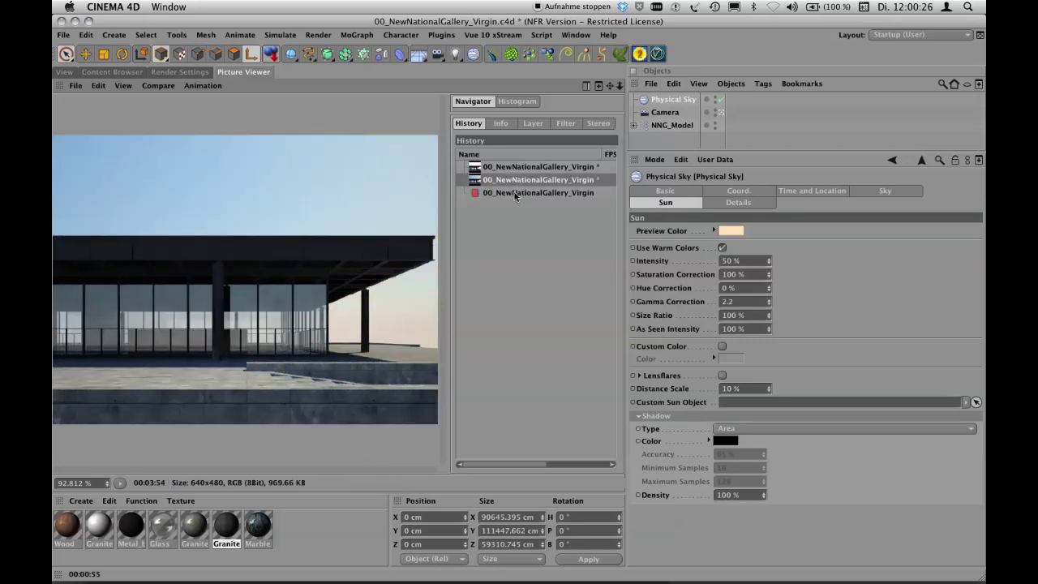
left_click(514, 193)
left_click(511, 179)
left_click(512, 192)
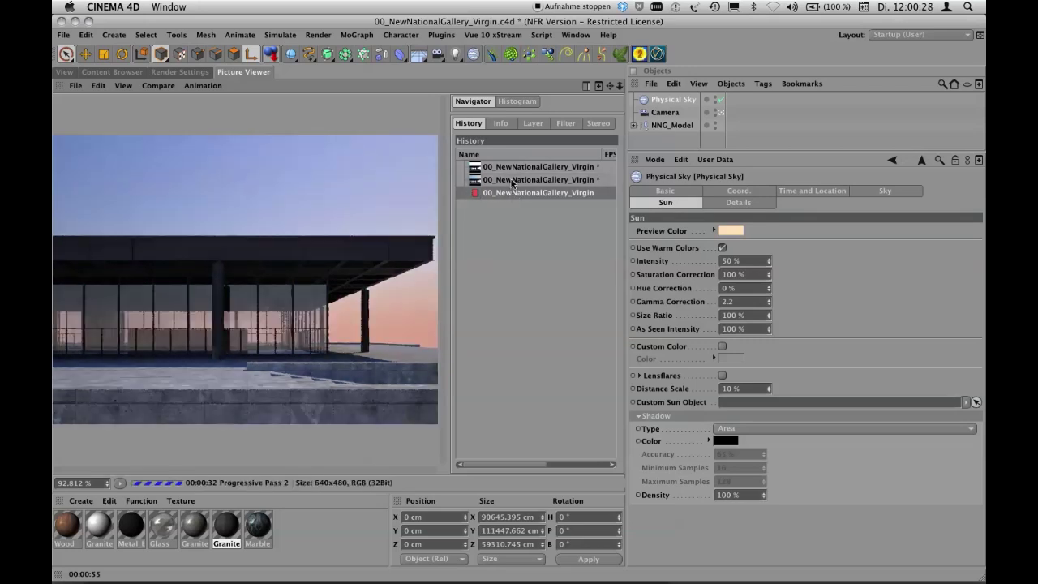
left_click(510, 180)
left_click(513, 192)
left_click(512, 180)
left_click(513, 192)
left_click(512, 179)
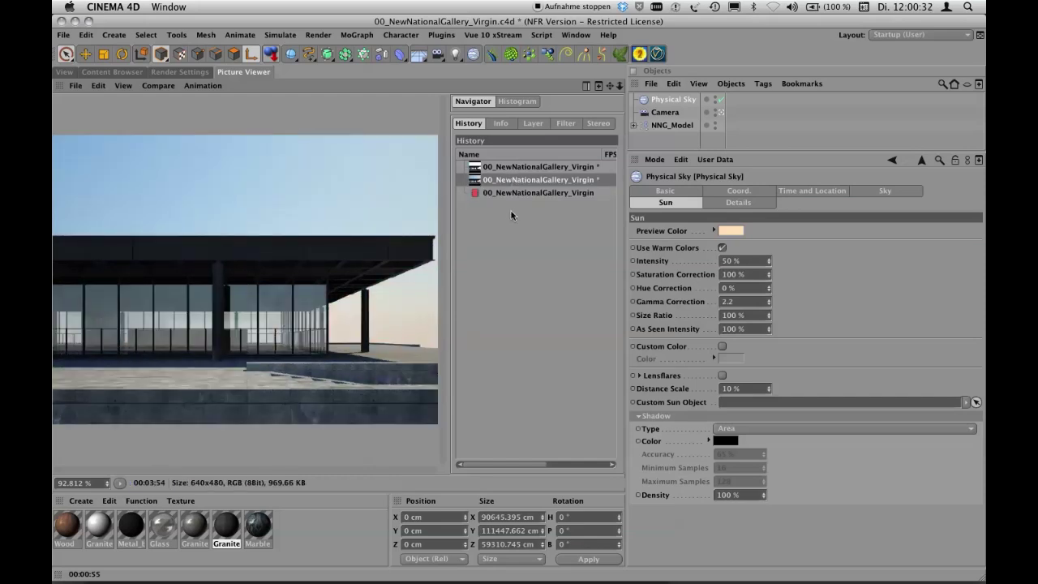
key("super+b")
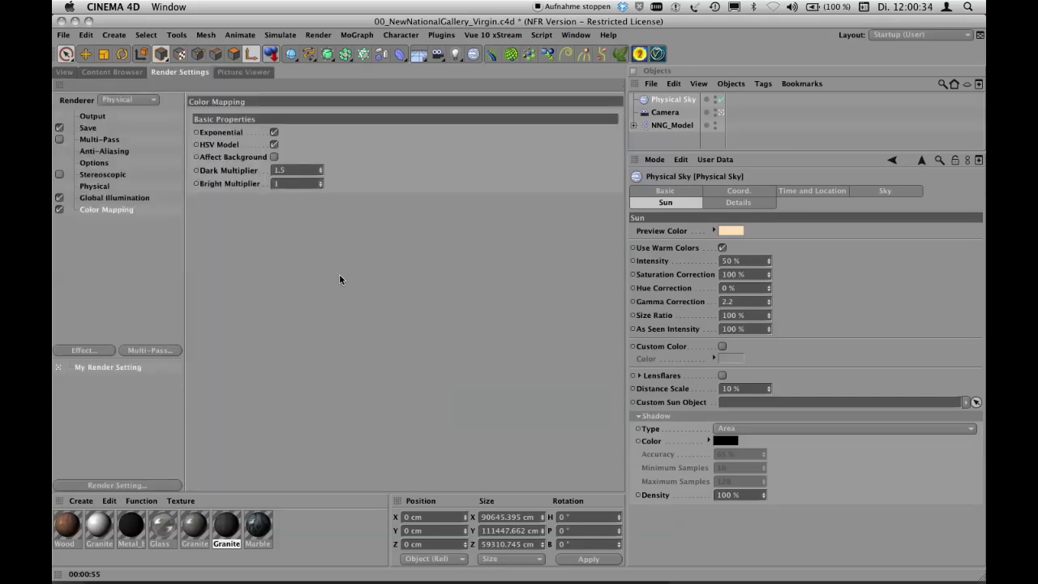
Edit the Dark Multiplier value and start a fresh render, stopping the running one
left_click(291, 170)
key("BackSpace")
key("BackSpace")
key("shift+r")
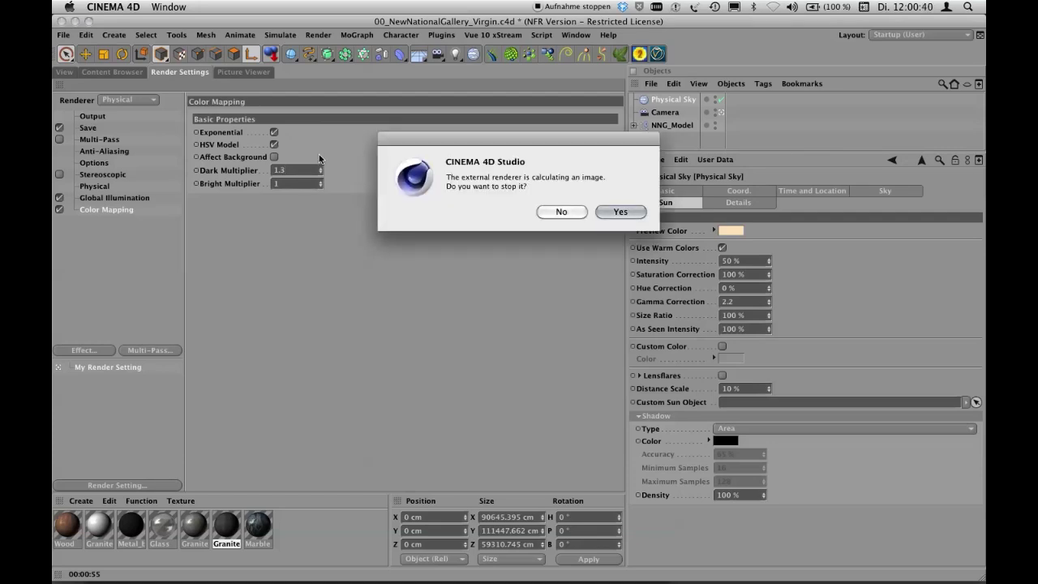
key("Return")
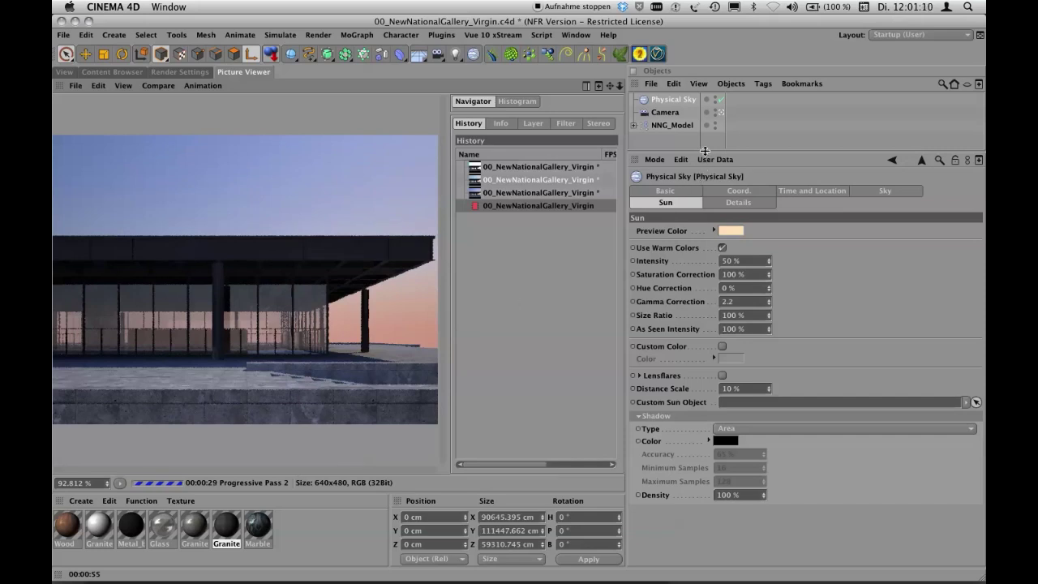
Resize the Objects/Attributes panels and show the Physical Sky's Basic properties over the editor view
left_click_drag(705, 151, 712, 218)
left_click(675, 99)
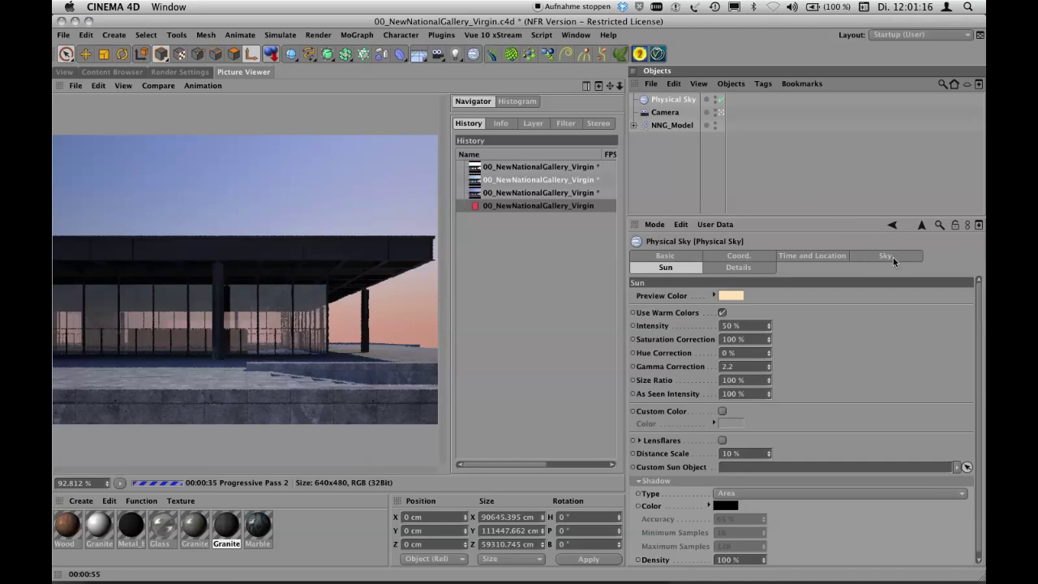
left_click_drag(892, 218, 878, 148)
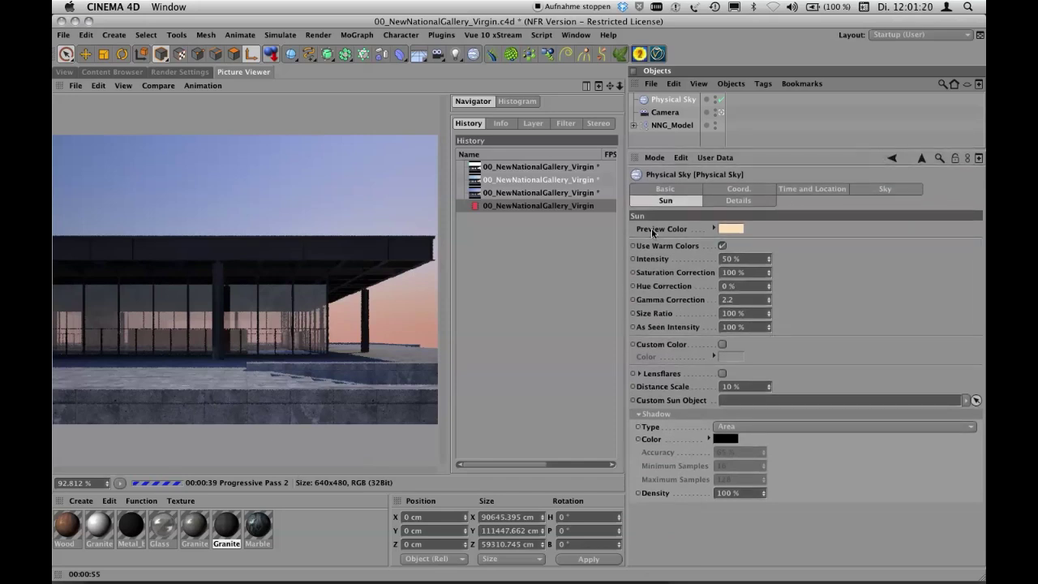
left_click(677, 186)
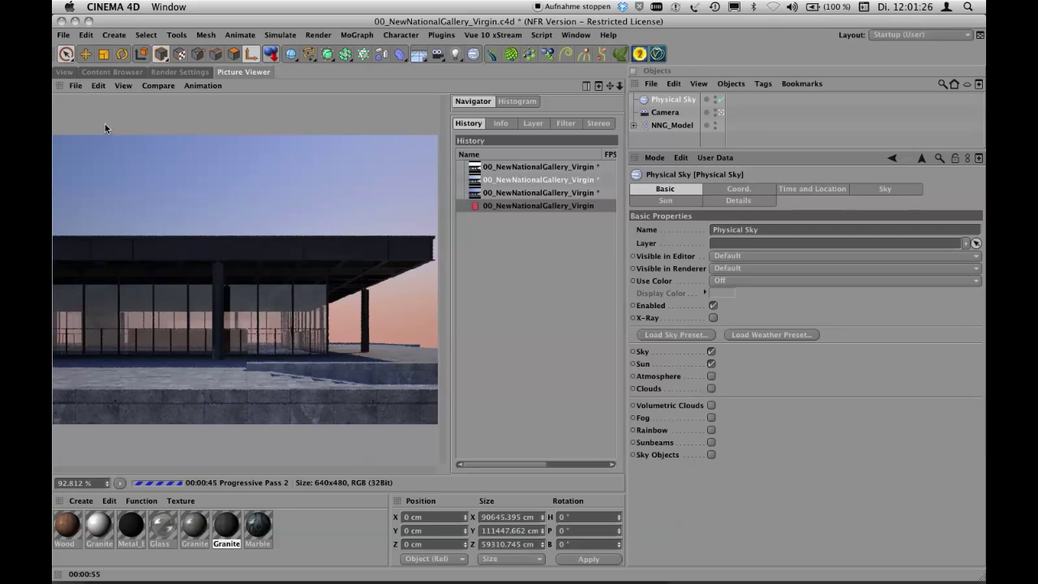
left_click(67, 73)
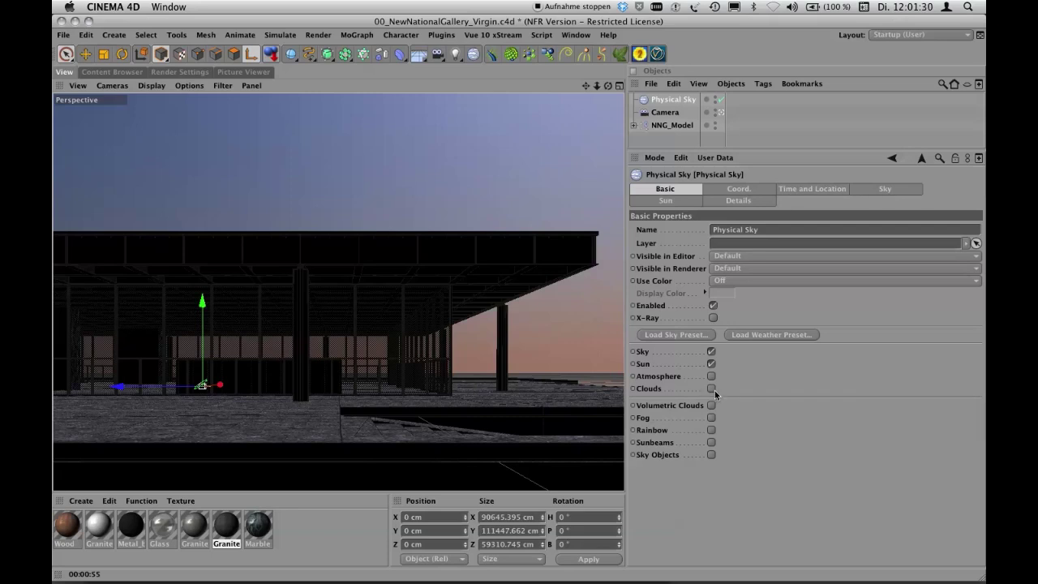
Enable clouds on the Physical Sky and switch off all five cloud layers
left_click(711, 389)
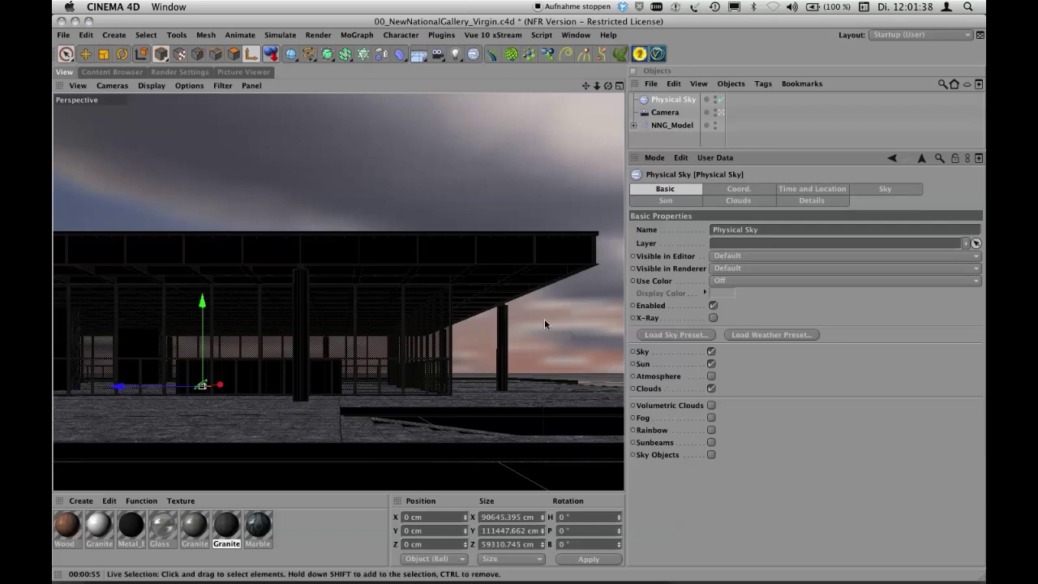
left_click(739, 202)
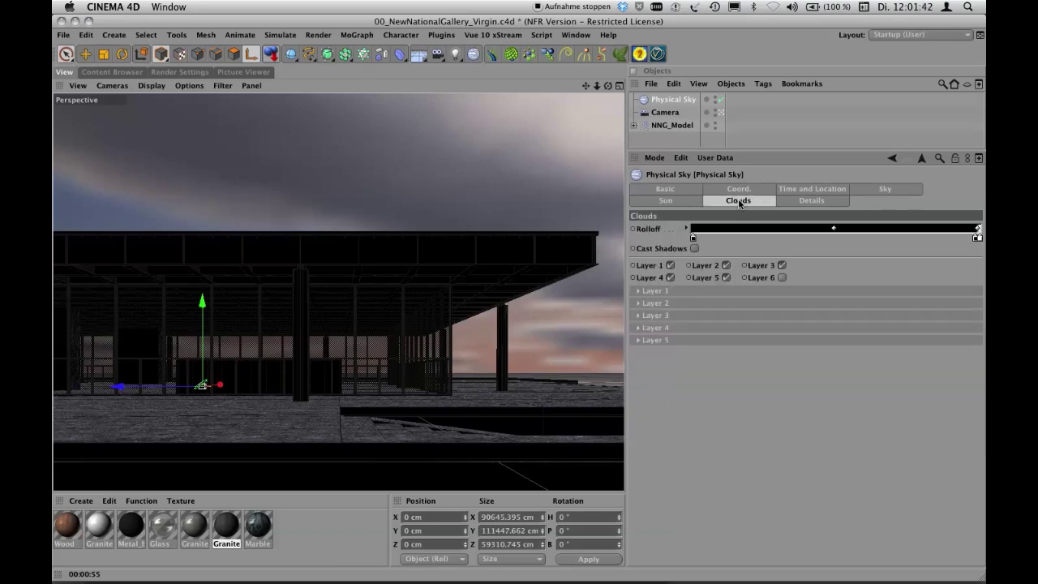
left_click(669, 265)
left_click(670, 277)
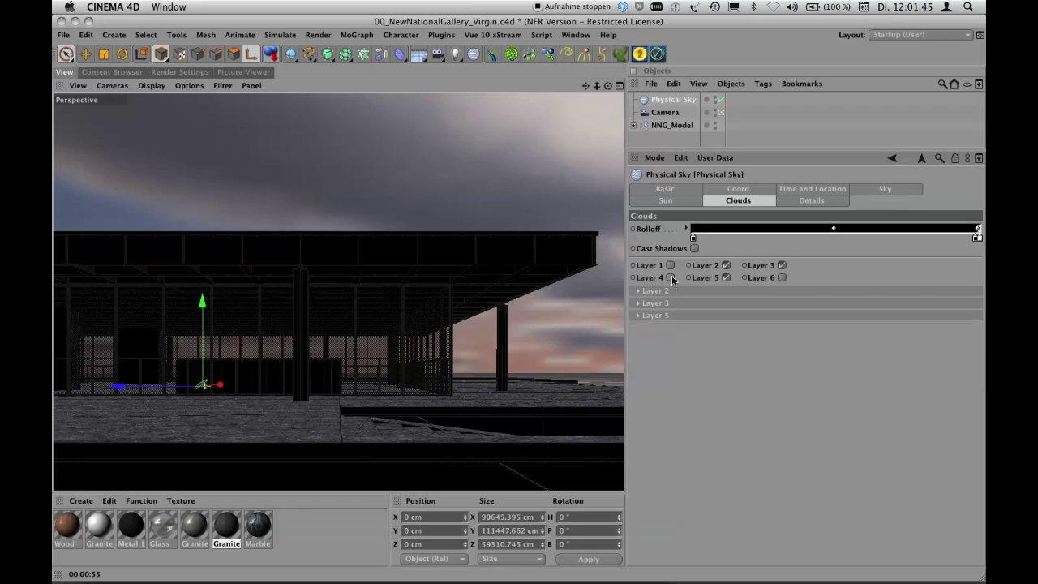
left_click(726, 265)
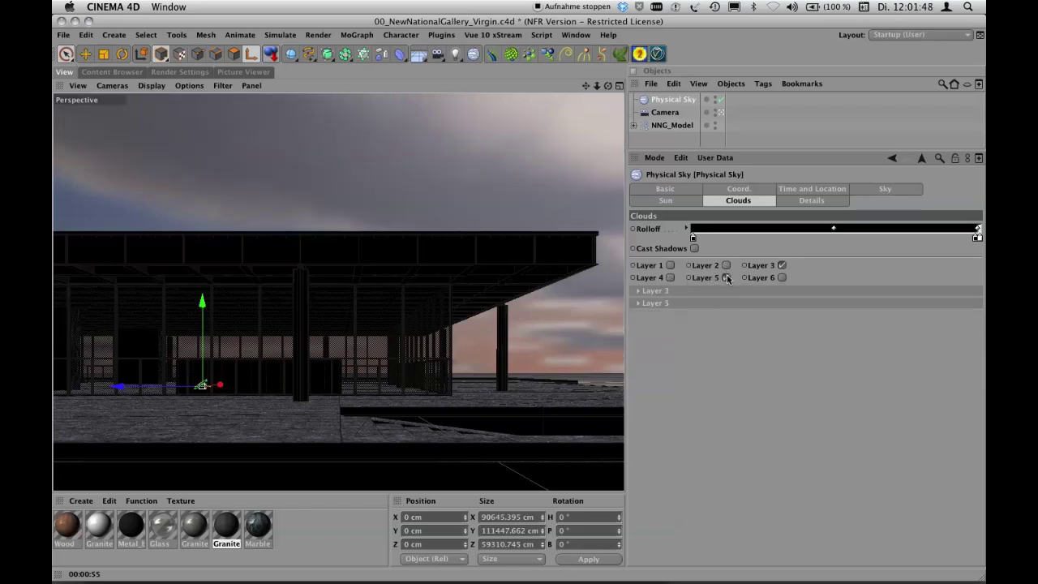
left_click(725, 277)
left_click(783, 265)
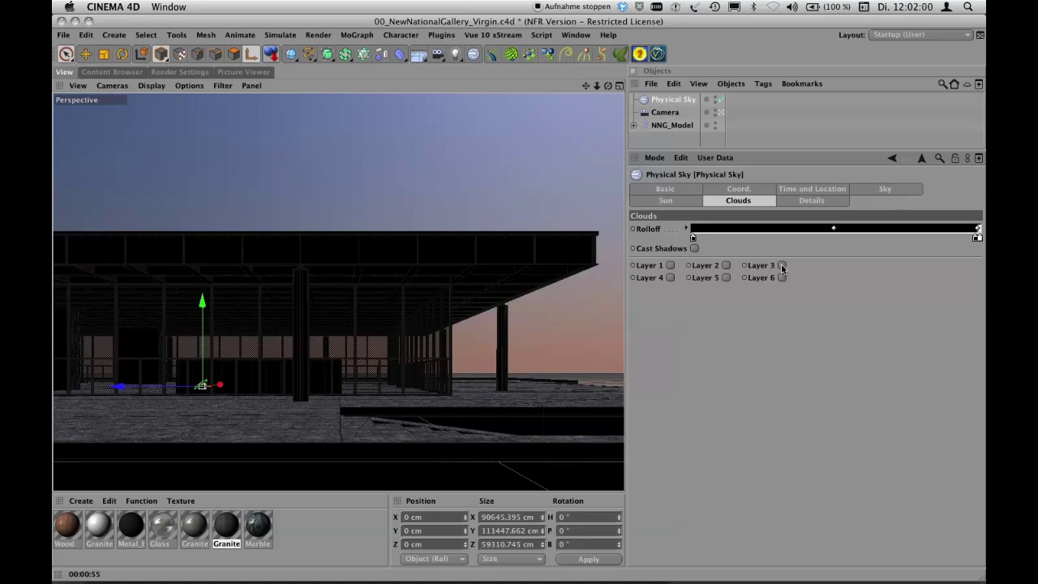
Keep only cloud Layers 1 and 5 enabled and expand Layer 1's parameters
left_click(781, 265)
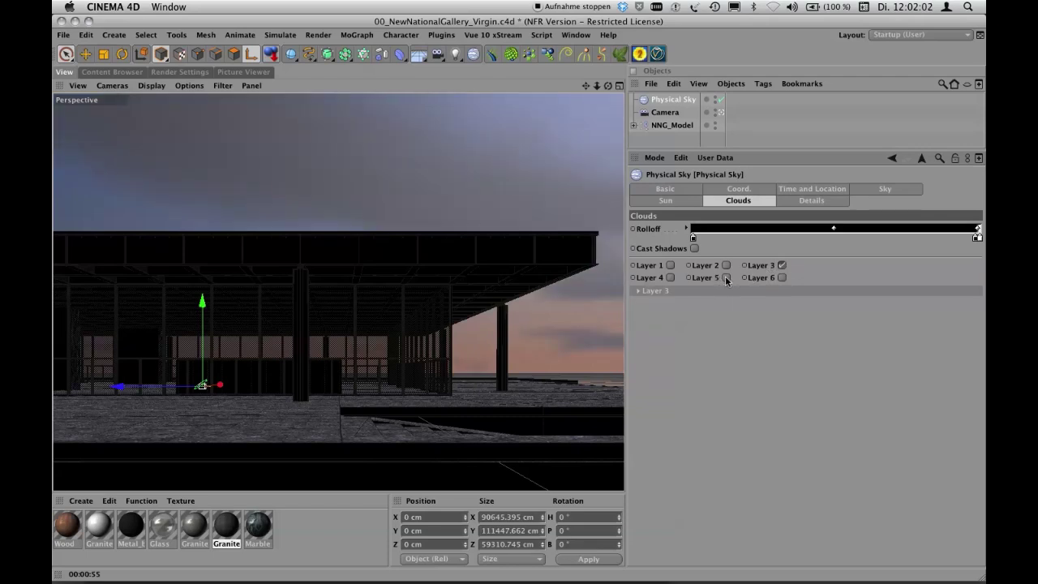
left_click(725, 276)
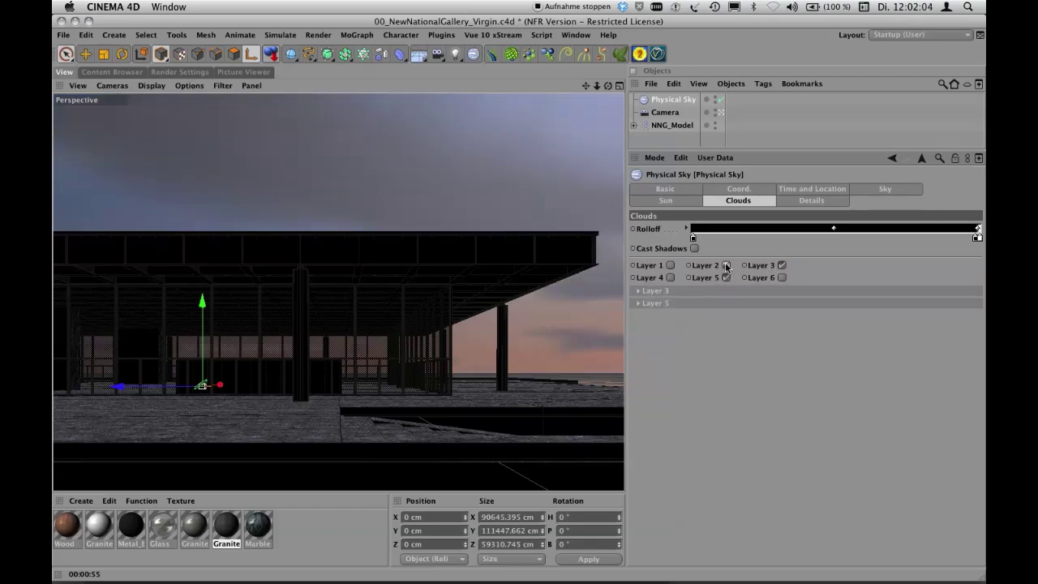
left_click(726, 265)
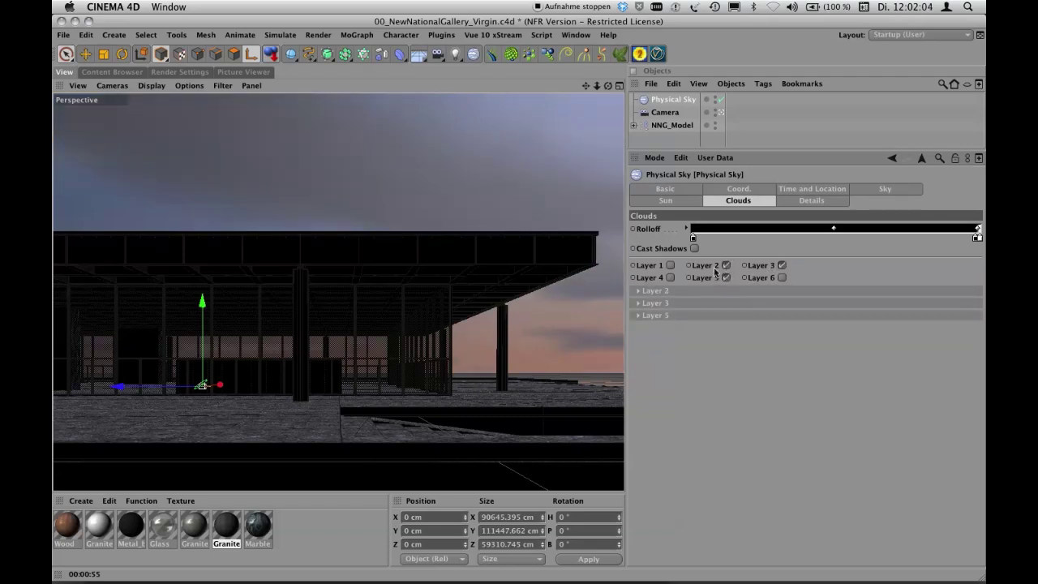
left_click(670, 266)
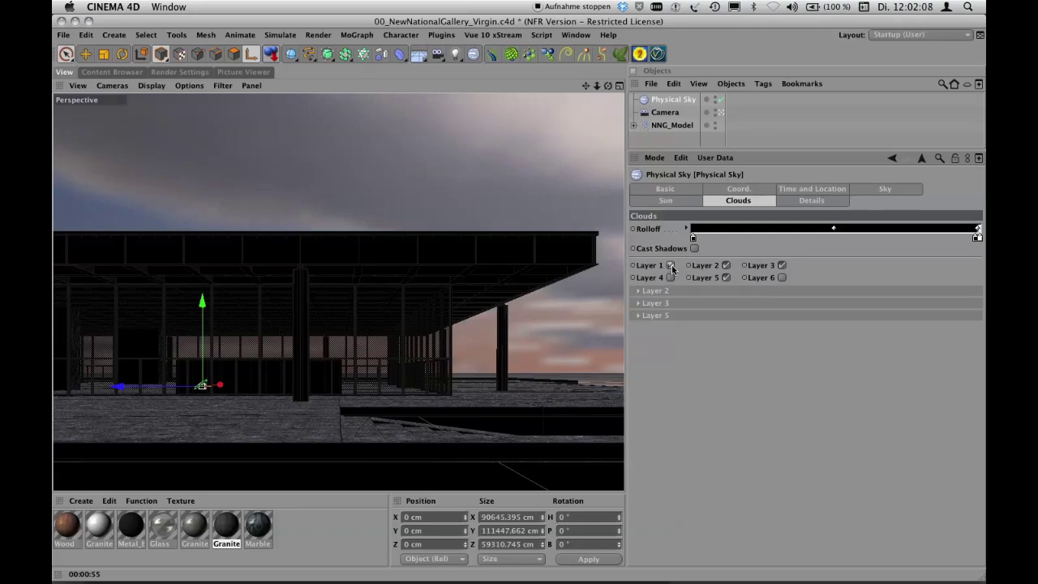
left_click(726, 265)
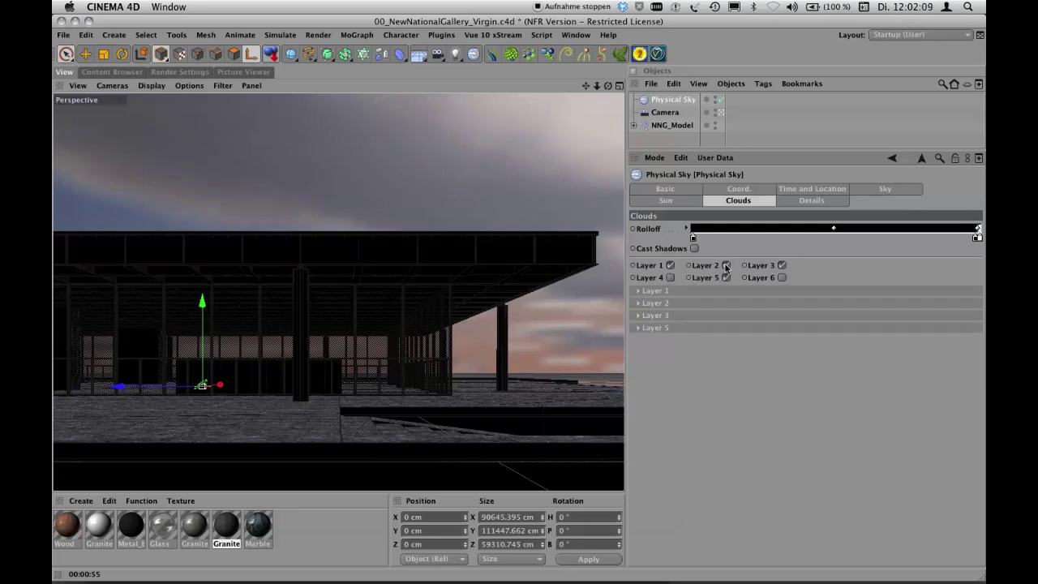
left_click(782, 265)
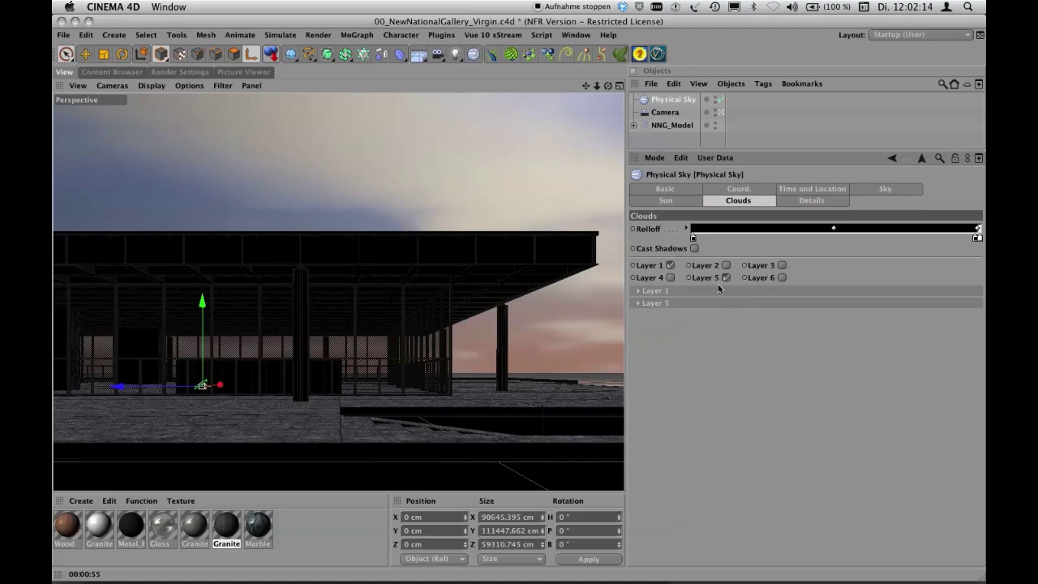
left_click(638, 290)
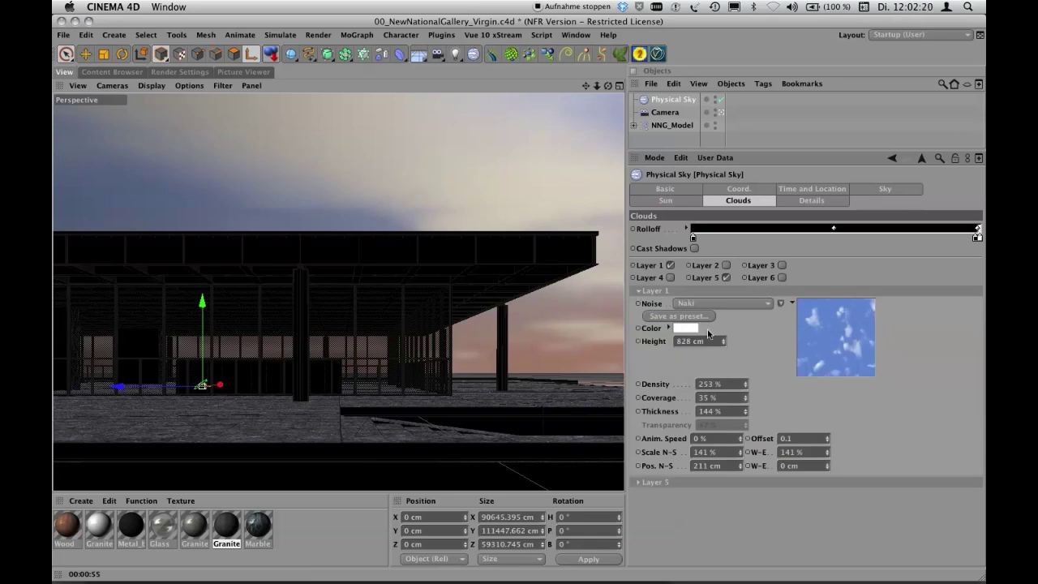
left_click(781, 303)
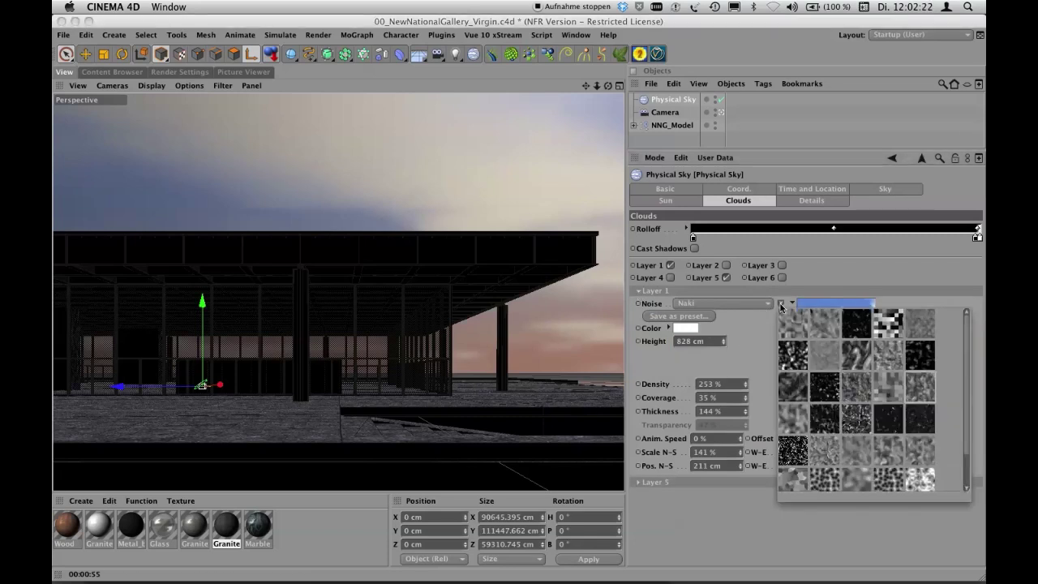
left_click(887, 324)
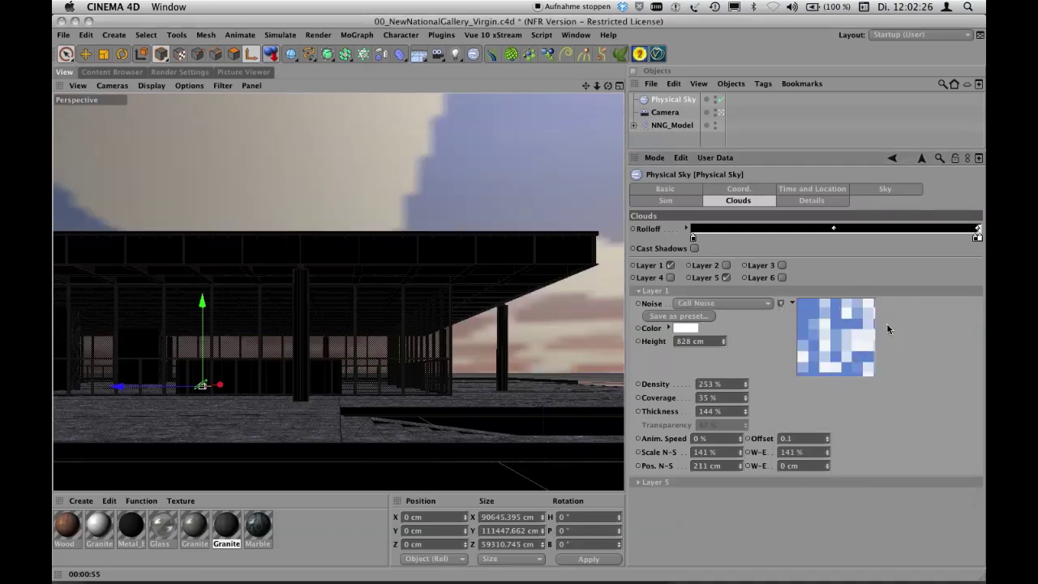
left_click(780, 303)
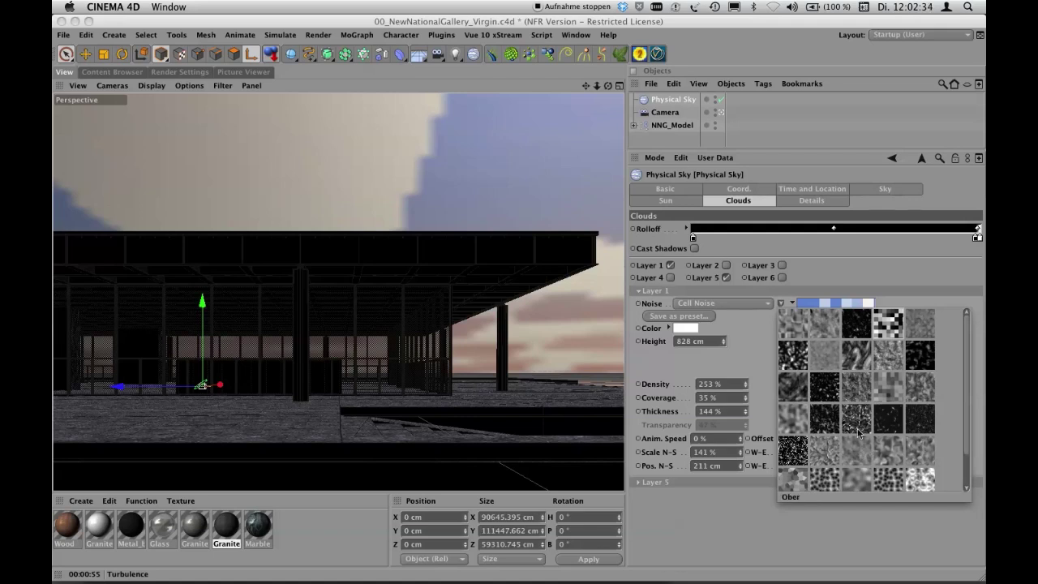
left_click(897, 378)
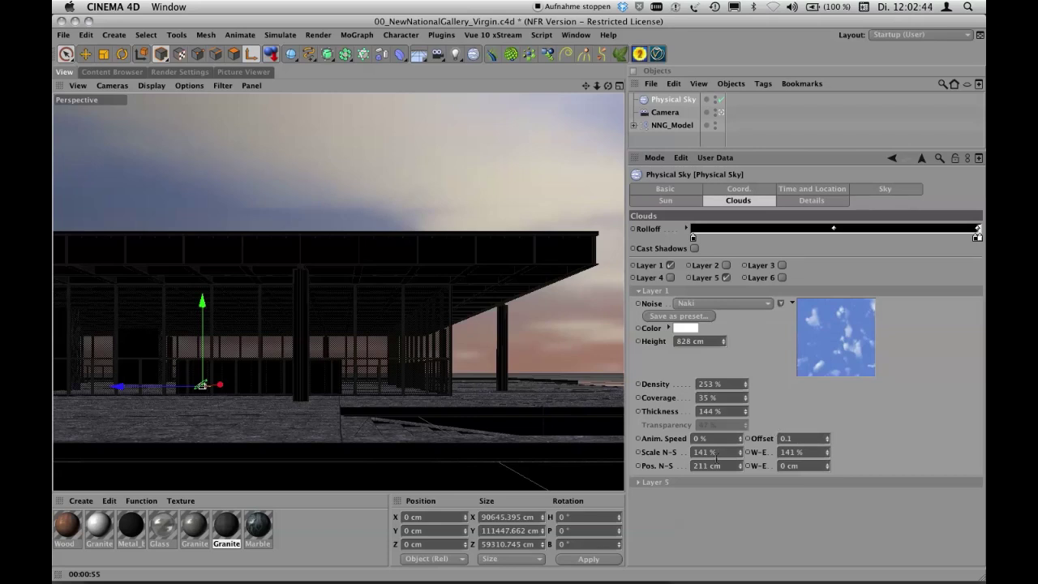
left_click(638, 291)
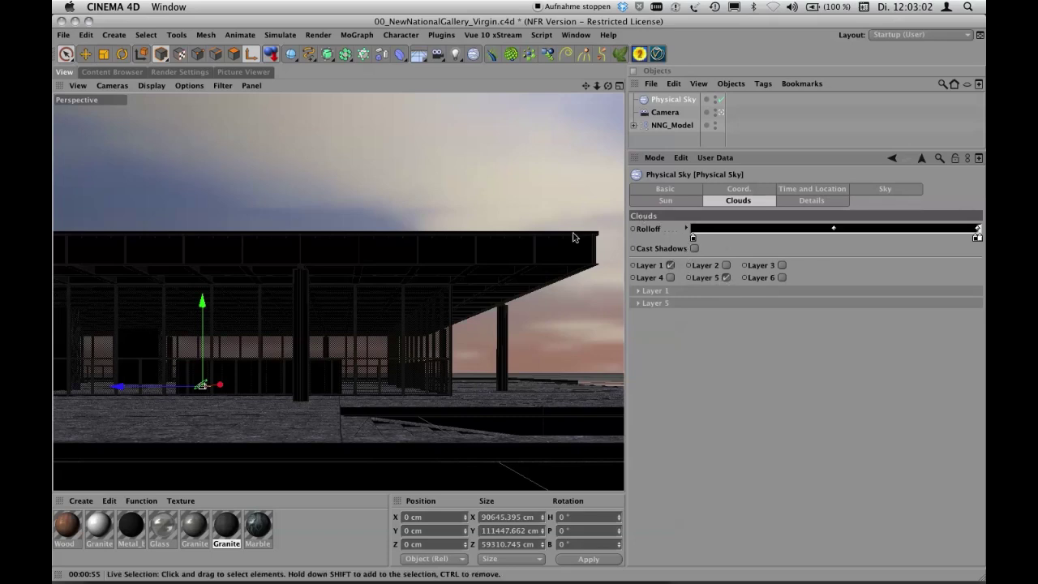
Stop the old render, start a fifth render with the new clouds, and view renders 4 and 3
left_click(452, 231)
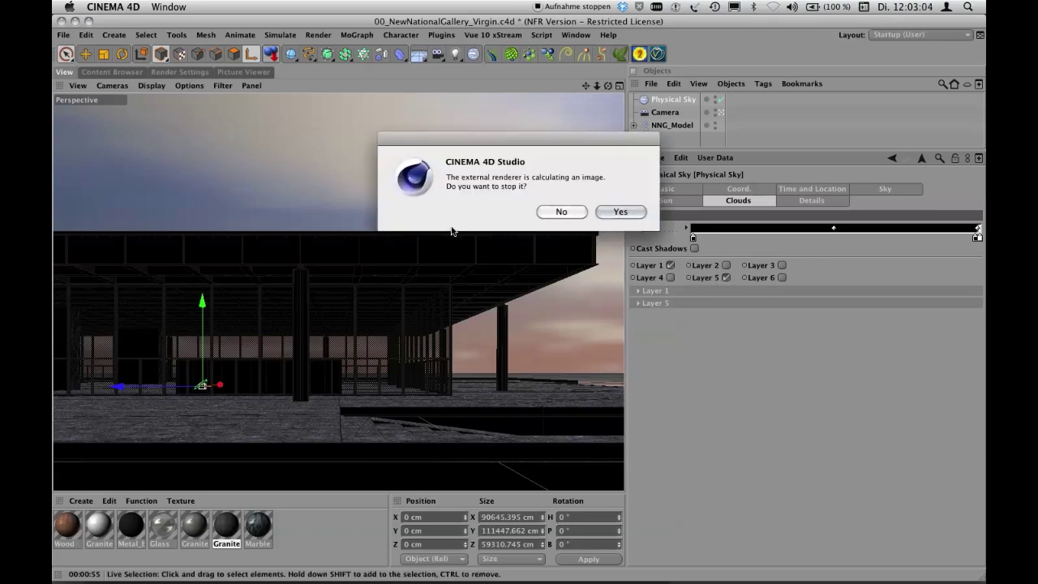
left_click(621, 212)
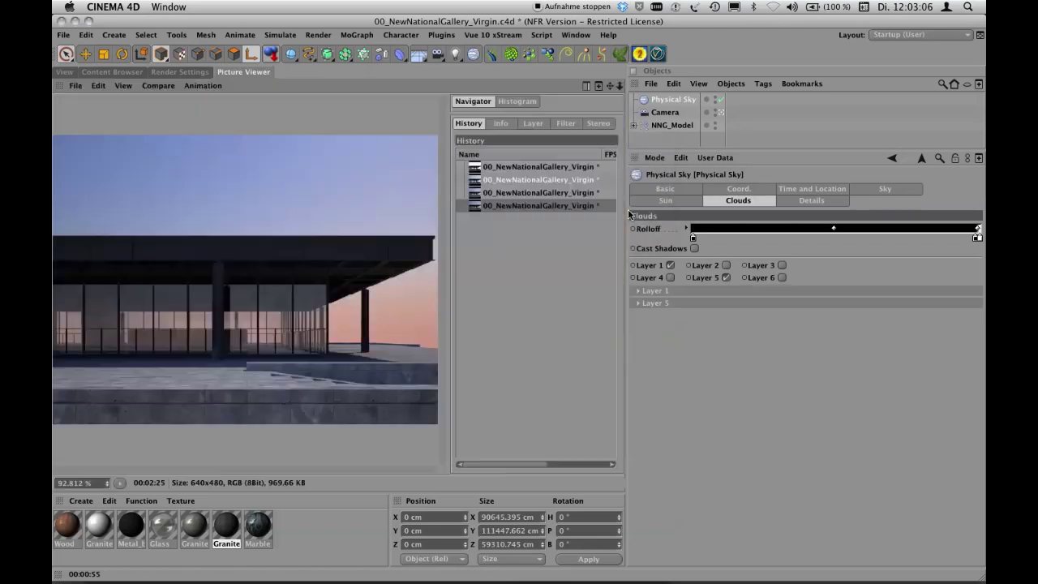
left_click(514, 205)
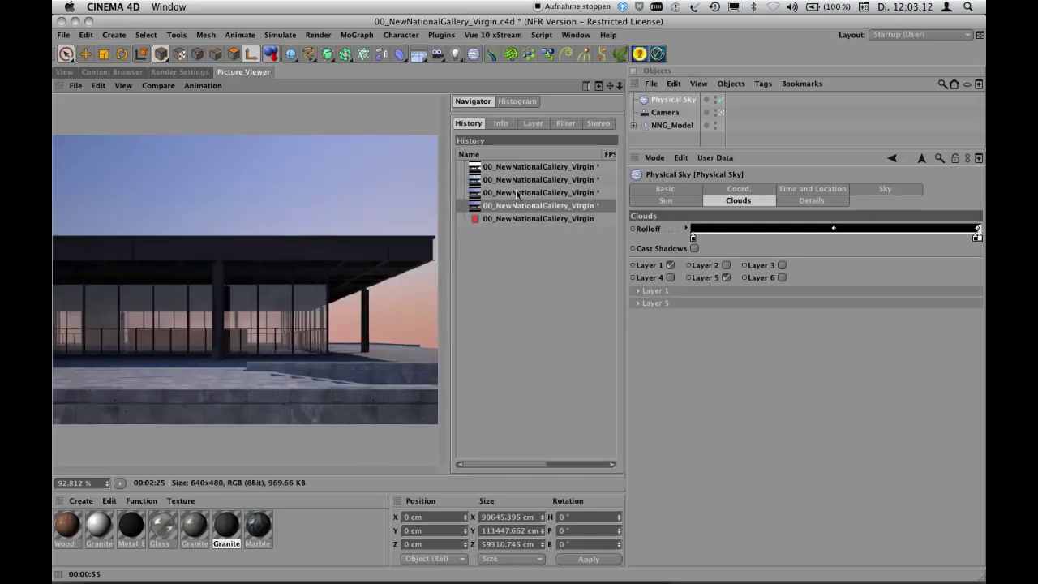
left_click(520, 193)
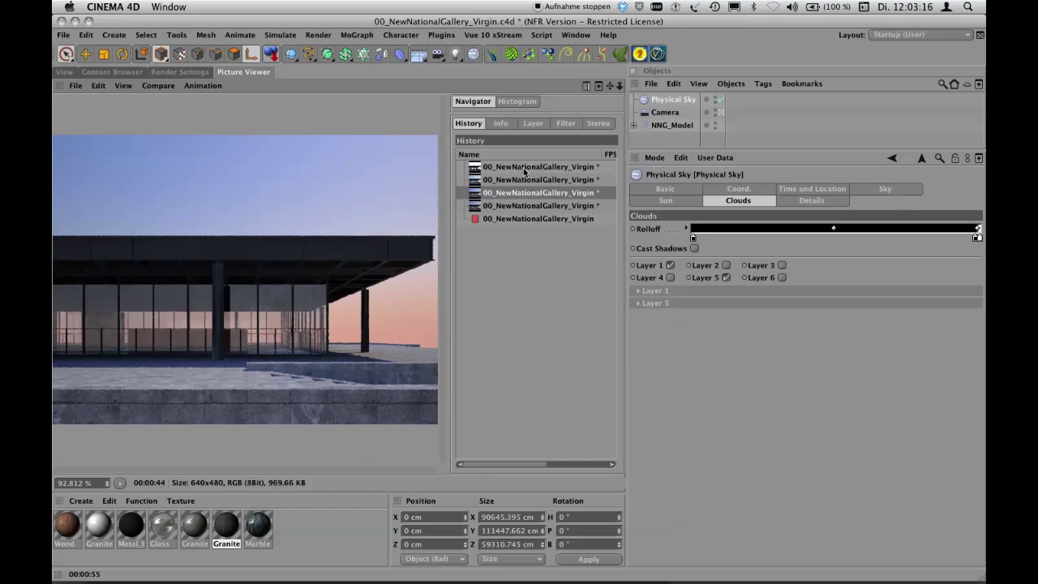
Compare the white-sky, blue-sky, pinkish sunset and darker bluer renders in the History
left_click(523, 168)
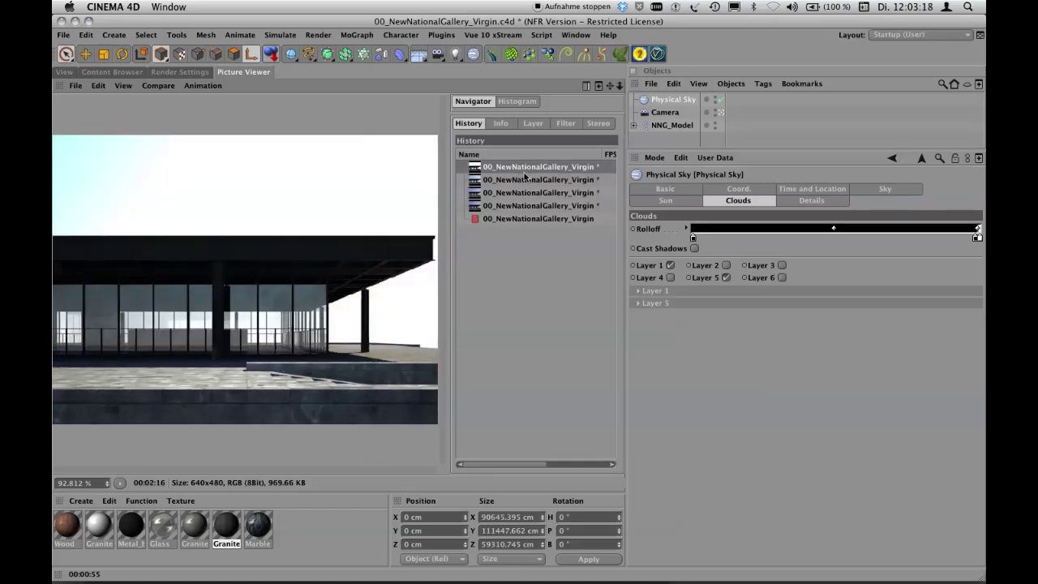
left_click(525, 180)
left_click(521, 167)
left_click(521, 180)
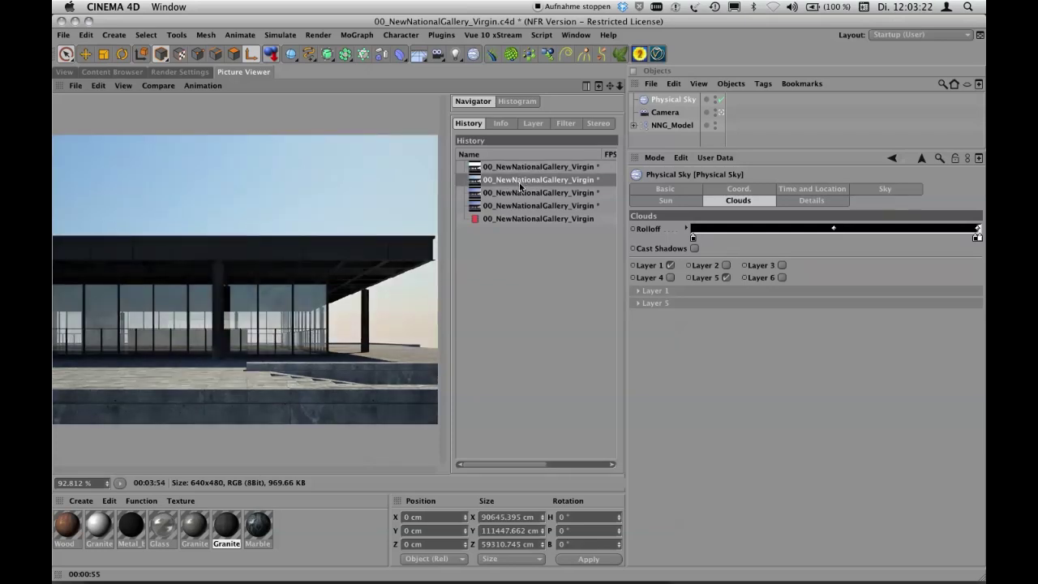
left_click(522, 193)
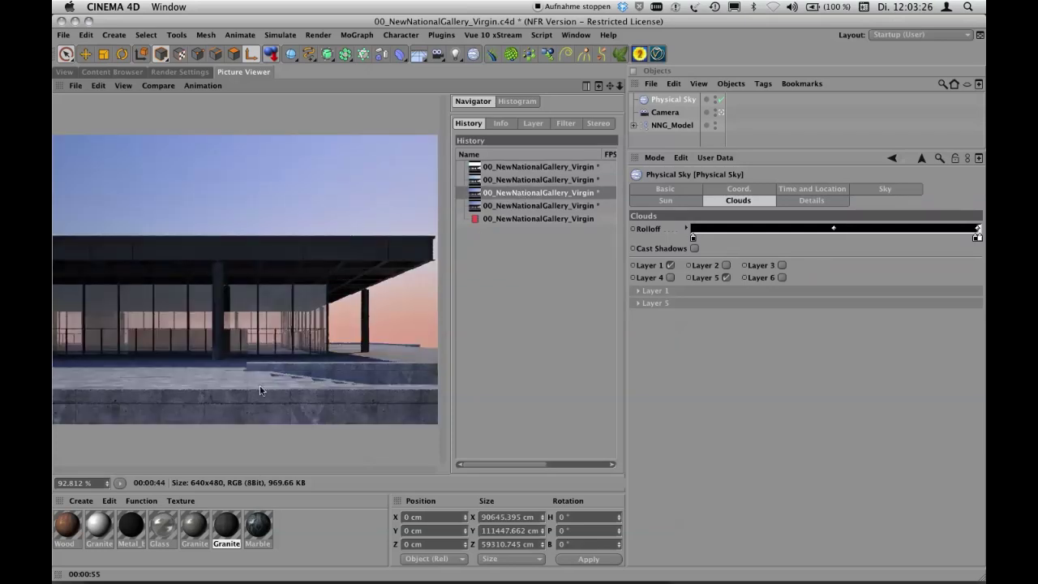
left_click(534, 205)
Flip back and forth between renders 3 and 4 to compare them
key("Up")
key("Down")
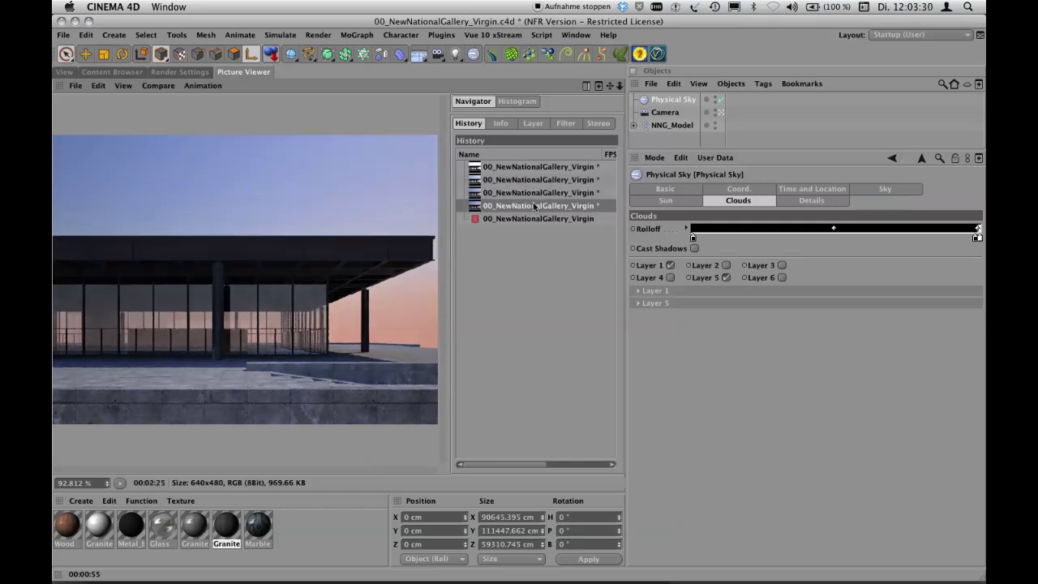
key("Up")
key("Down")
left_click(532, 197)
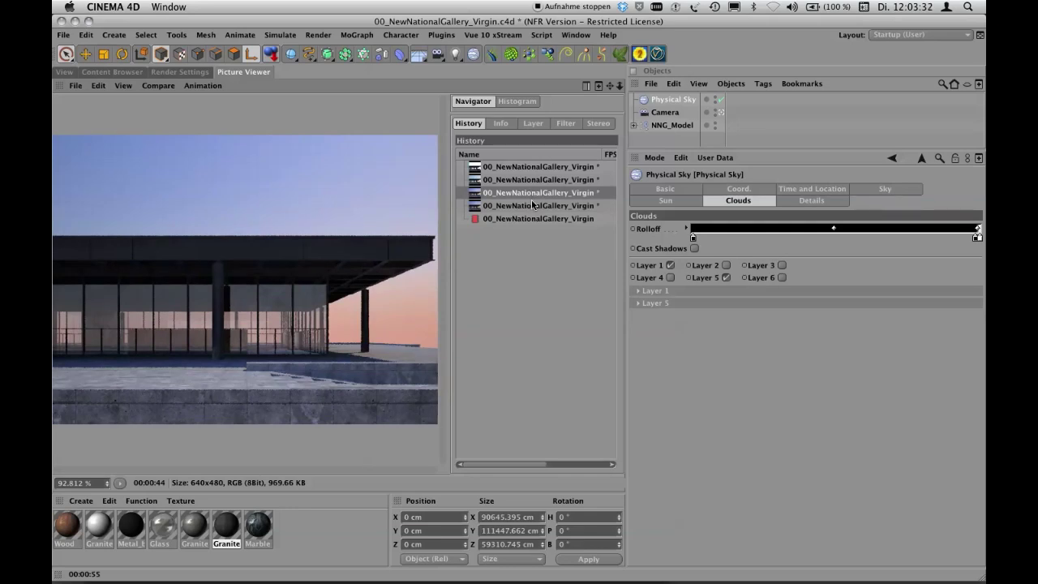
left_click(534, 208)
left_click(534, 196)
key("Down")
key("Up")
key("Down")
key("Up")
key("Down")
key("Up")
key("Down")
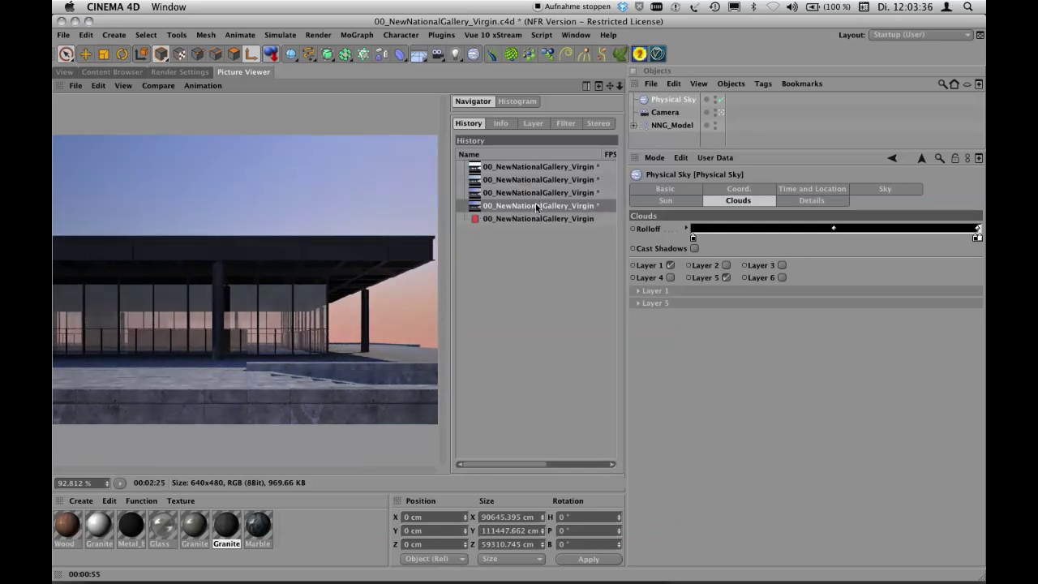
key("Up")
key("Down")
key("Up")
key("Down")
key("Up")
Flip between the new cloudy render and render 4, ending on the cloudy render
key("Down")
left_click(534, 217)
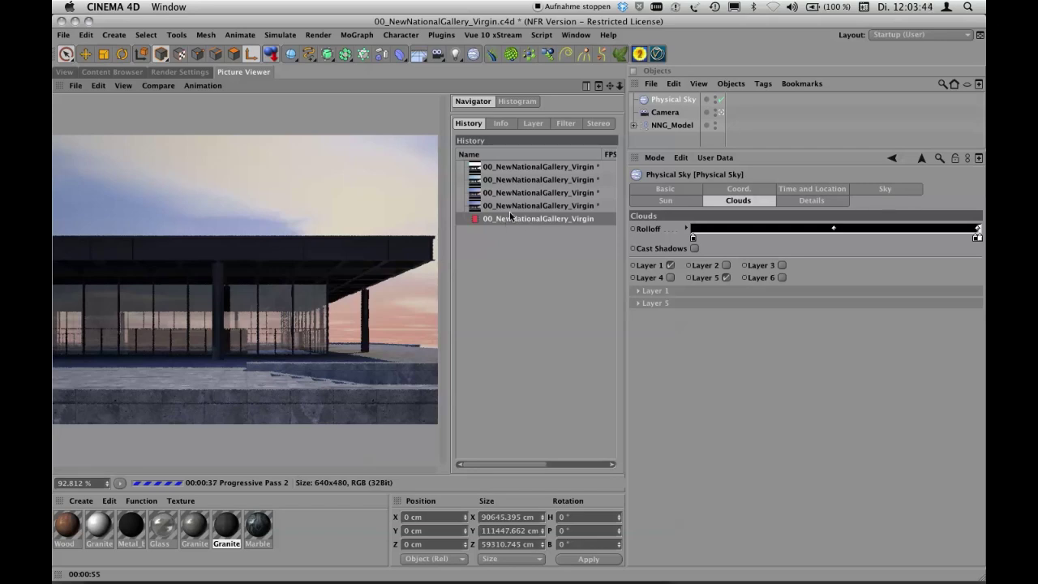
left_click(509, 211)
left_click(512, 218)
left_click(525, 205)
left_click(526, 218)
left_click(525, 205)
left_click(526, 216)
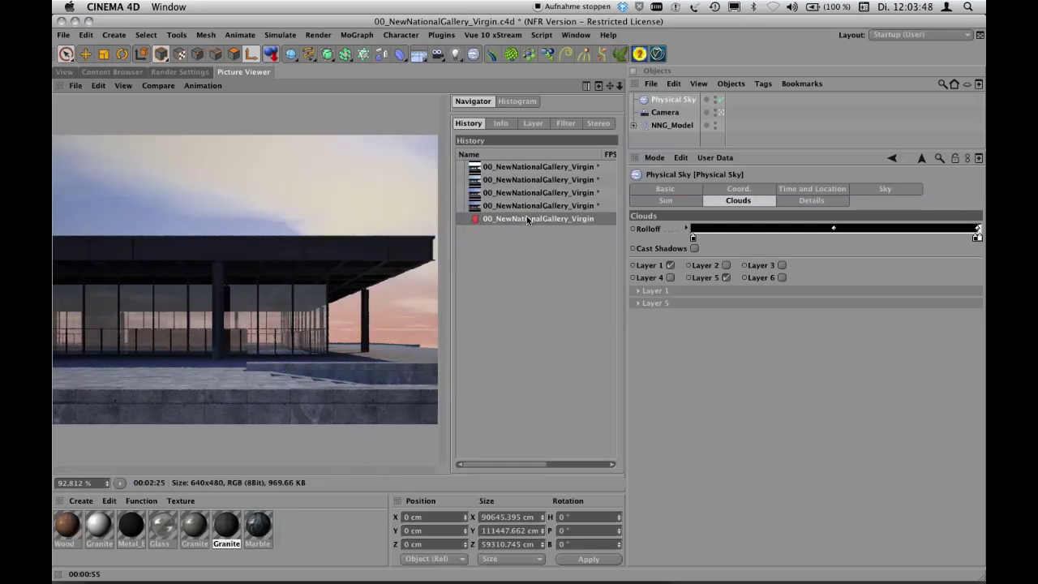
left_click(525, 206)
left_click(526, 216)
left_click(526, 205)
left_click(528, 216)
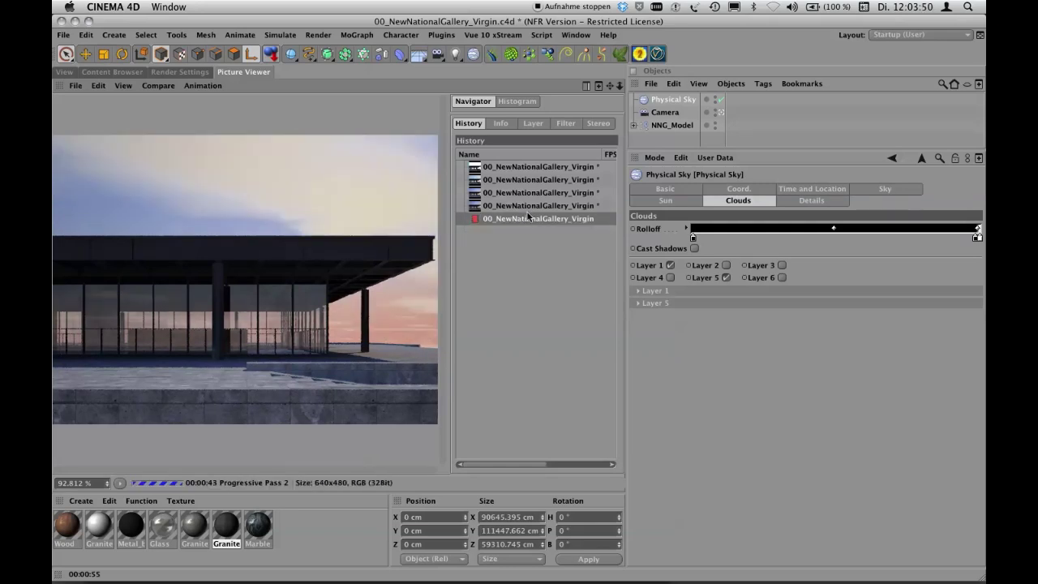
left_click(526, 205)
left_click(529, 219)
left_click(526, 205)
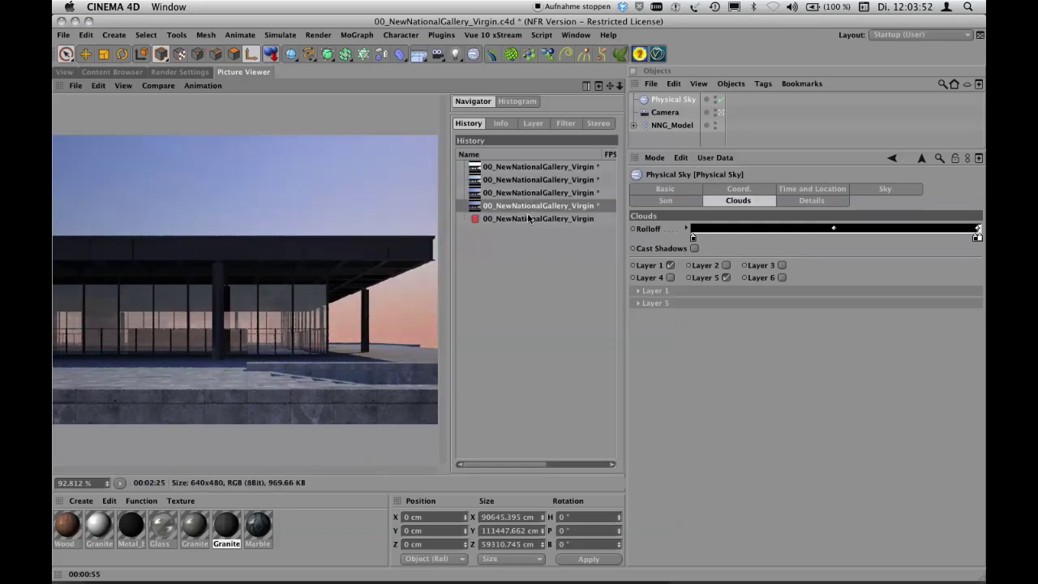
left_click(528, 218)
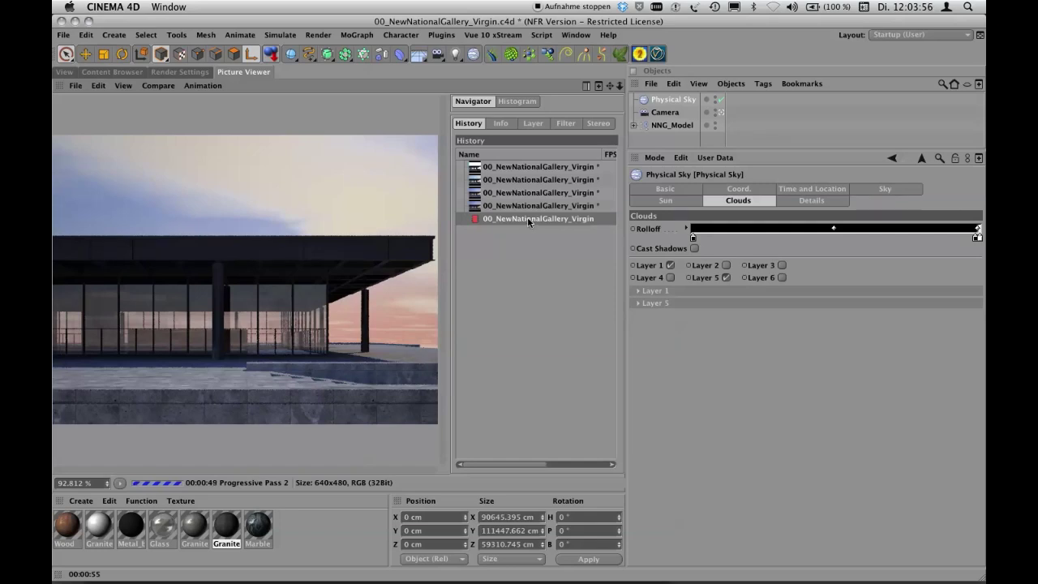
Show the Physical Sky's Details settings, with Generate GI on and Cloud Influence 0 %
left_click(671, 101)
left_click(738, 200)
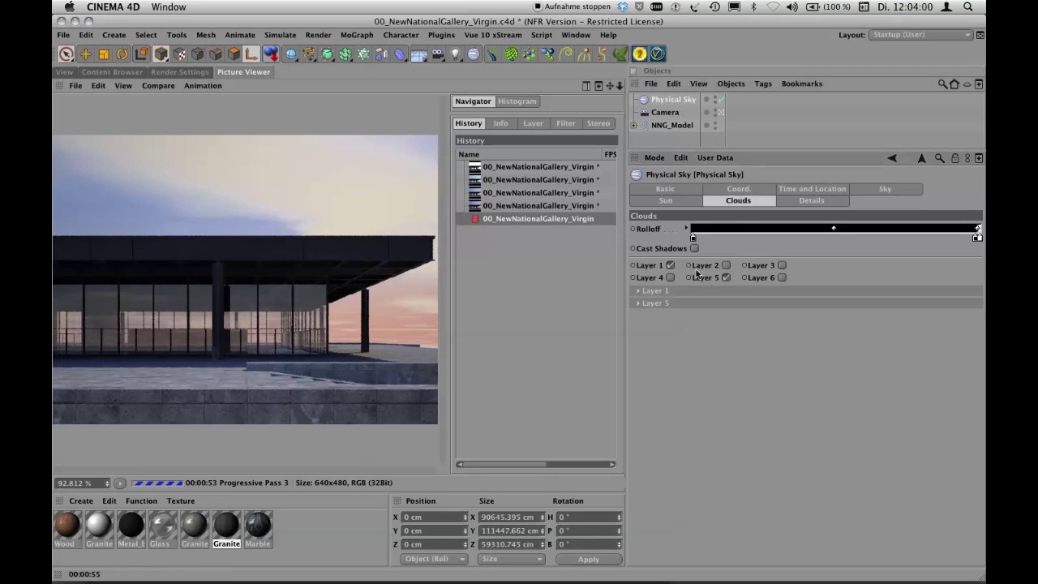
left_click(813, 201)
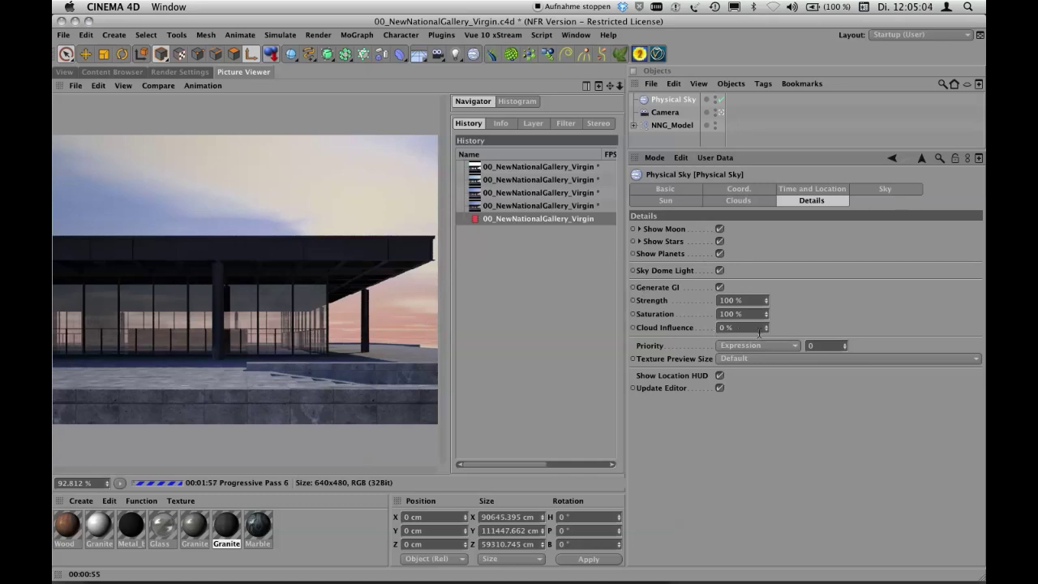
Drag the Physical Sky's Cloud Influence up from 0 % to 100 % on the Details tab
left_click_drag(768, 329, 748, 257)
Start a new Picture Viewer render with Shift+R, confirming the stop of the running external render
key("shift+r")
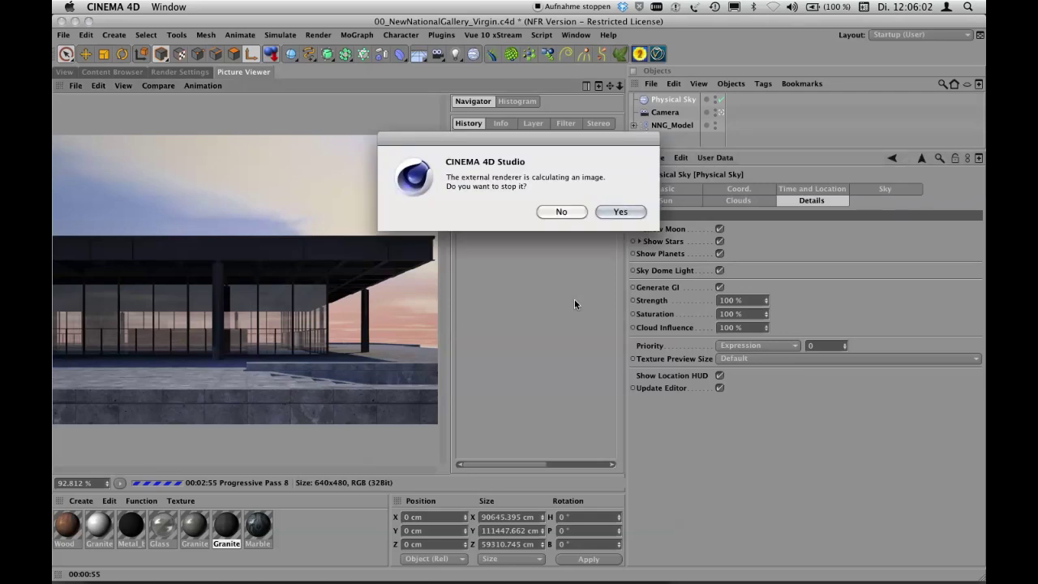
key("Return")
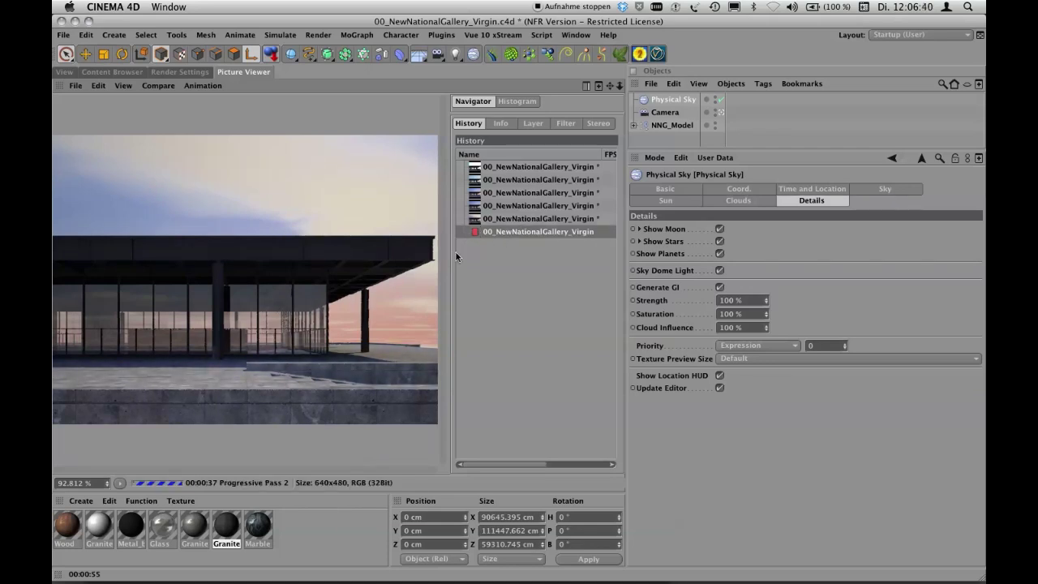
Maximize the Picture Viewer and fit the render to screen
key("ctrl+Tab")
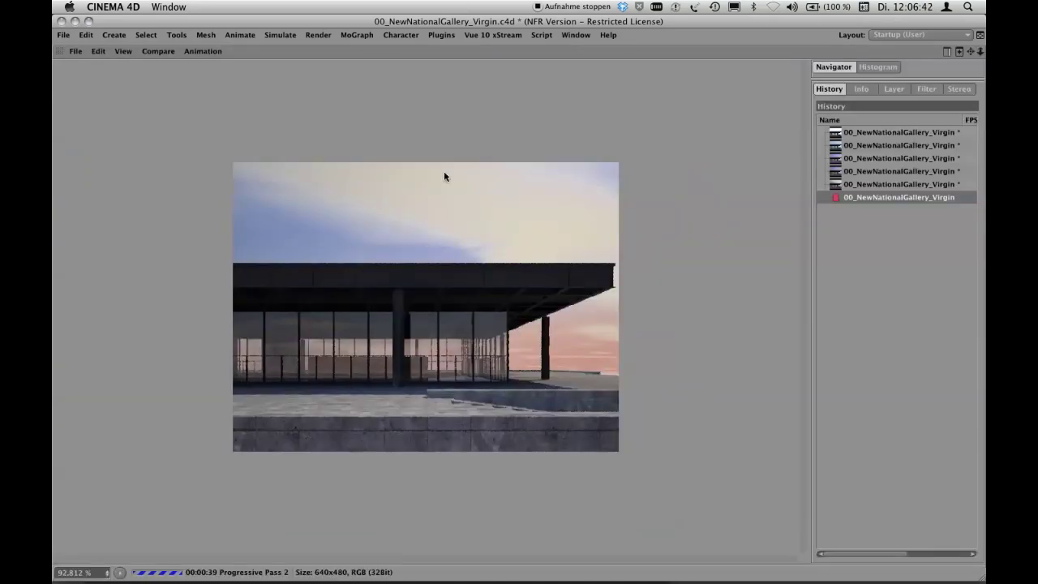
left_click(124, 51)
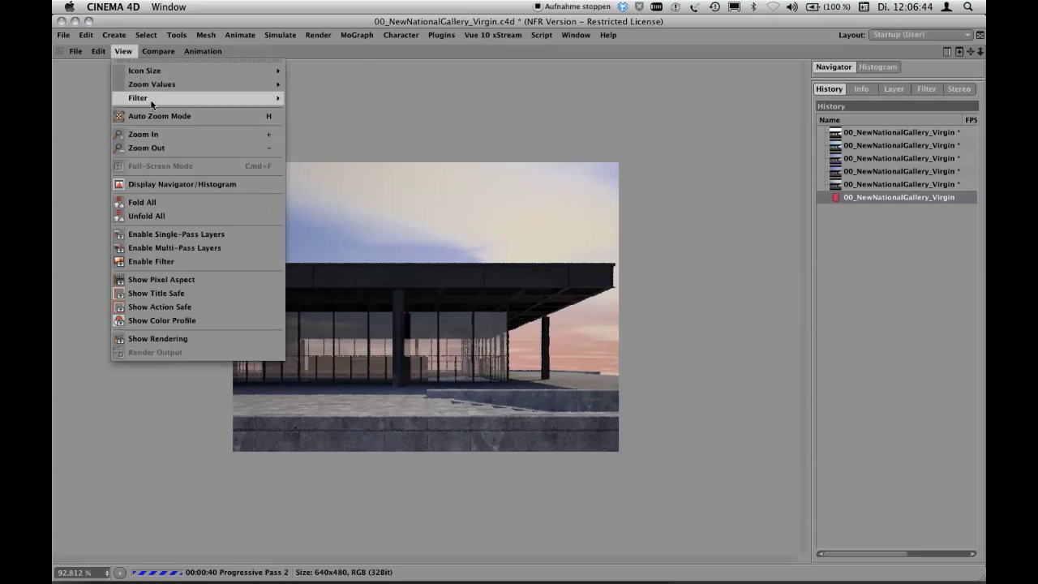
mouse_move(152, 86)
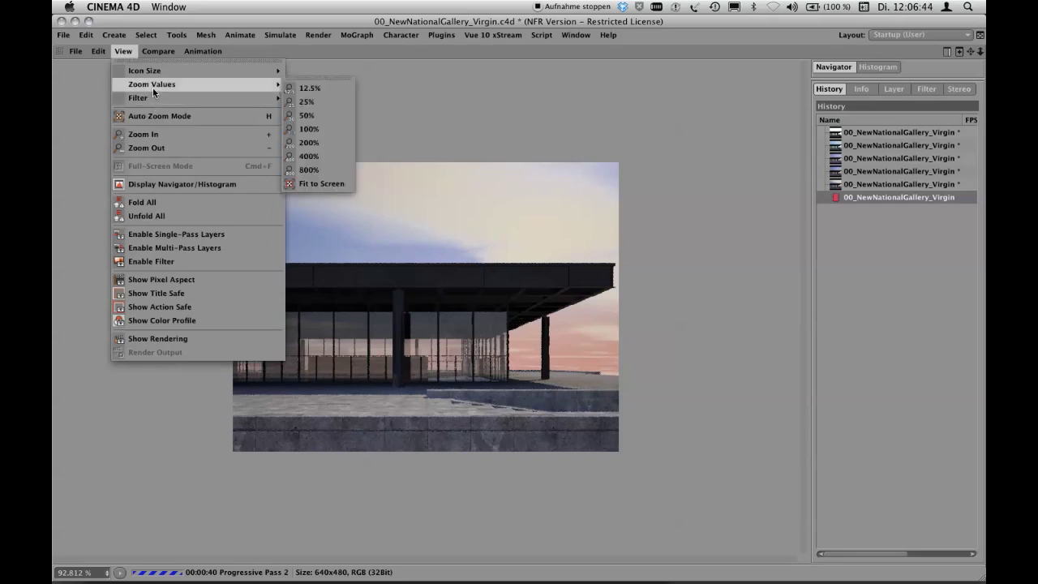
left_click(339, 183)
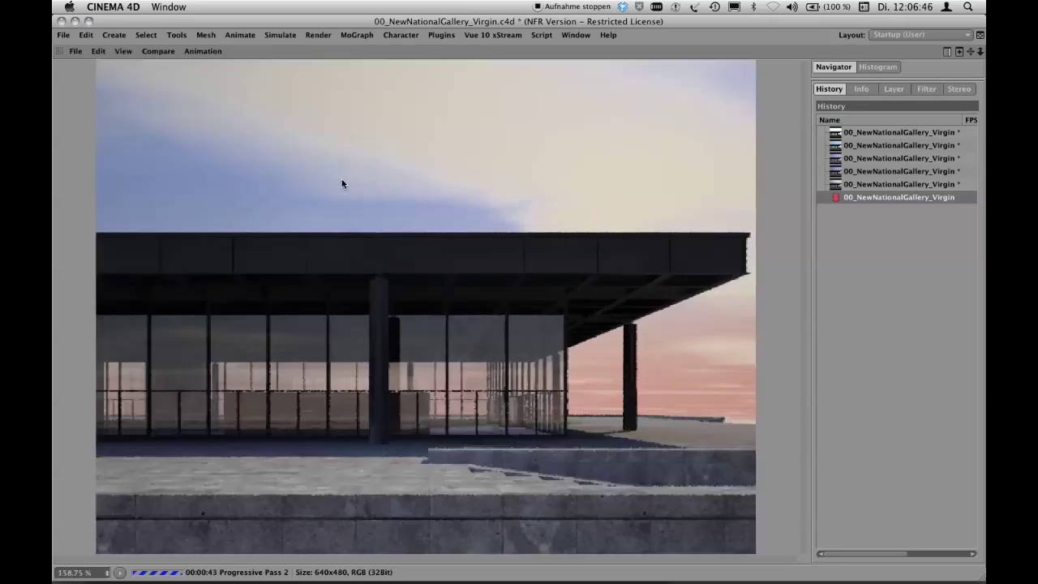
Flip repeatedly between the previous and the new render to compare them
left_click(865, 185)
left_click(866, 197)
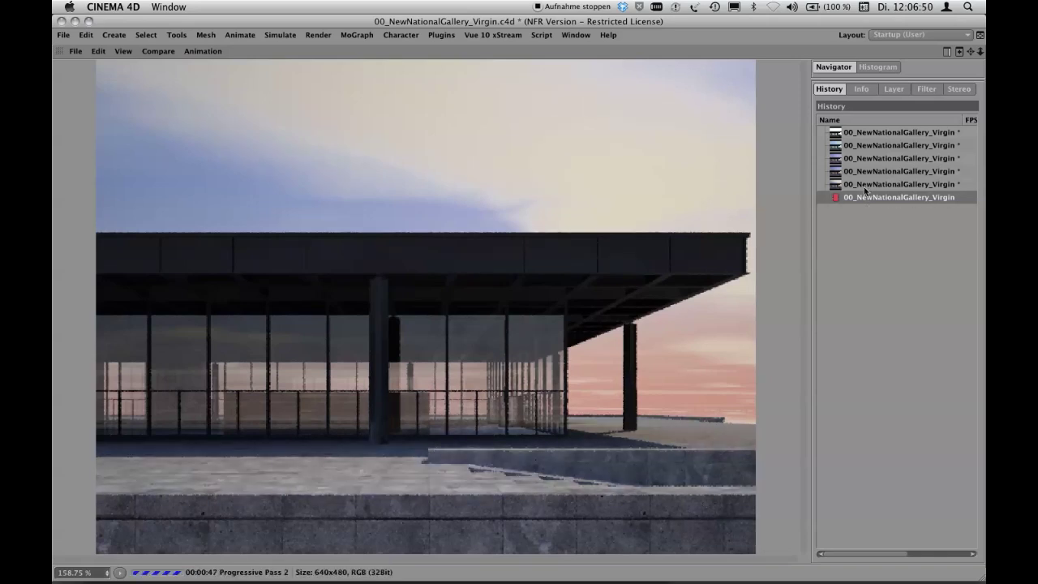
left_click(865, 186)
left_click(866, 197)
left_click(865, 185)
left_click(866, 197)
left_click(866, 185)
left_click(868, 197)
left_click(866, 185)
left_click(865, 197)
left_click(900, 184)
left_click(899, 197)
left_click(896, 185)
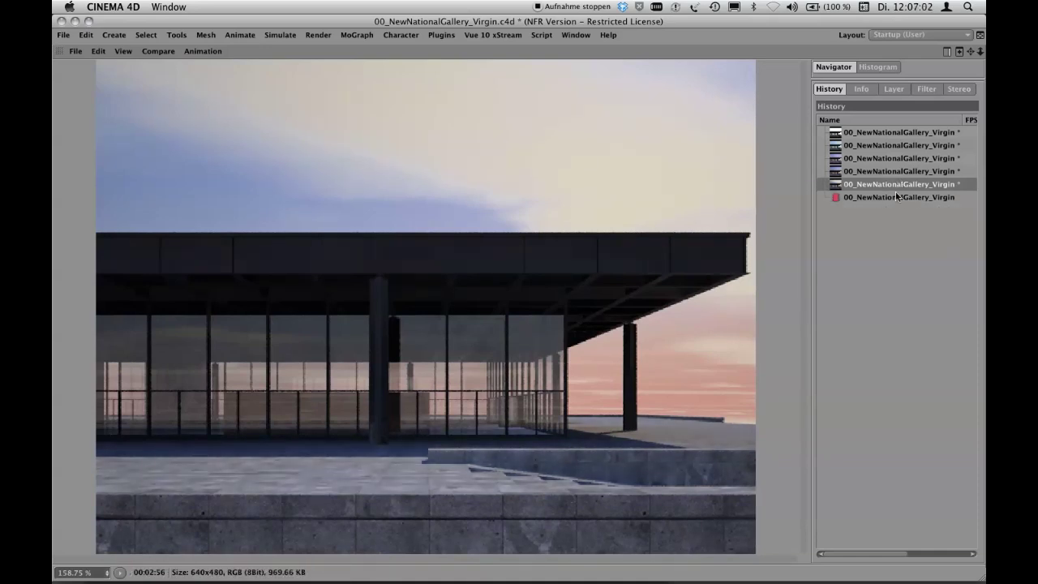
left_click(895, 195)
left_click(895, 185)
left_click(896, 197)
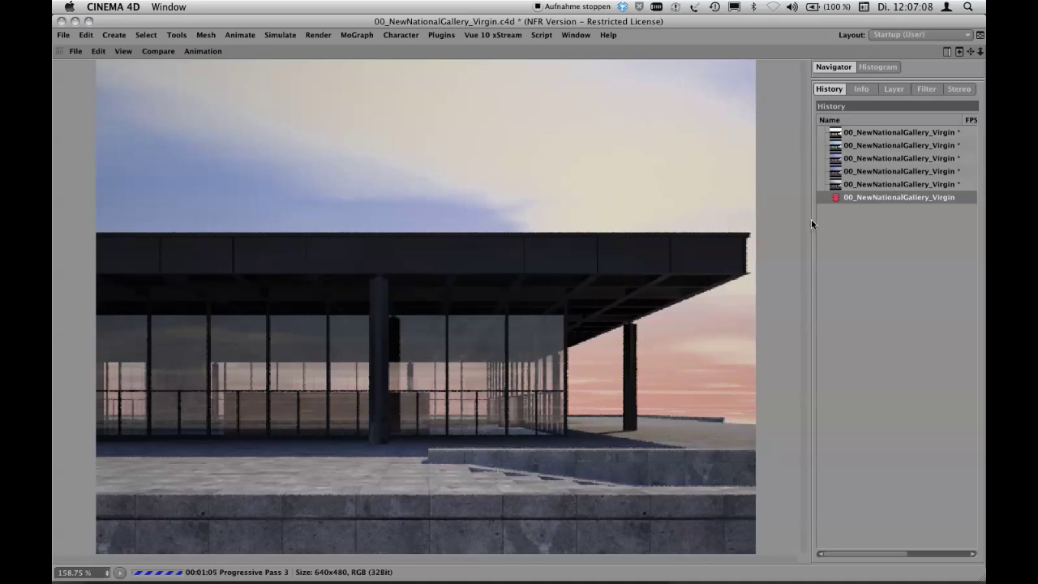
Widen the history to show resolutions and times, and display the 00:02:56 render
left_click_drag(812, 220, 711, 249)
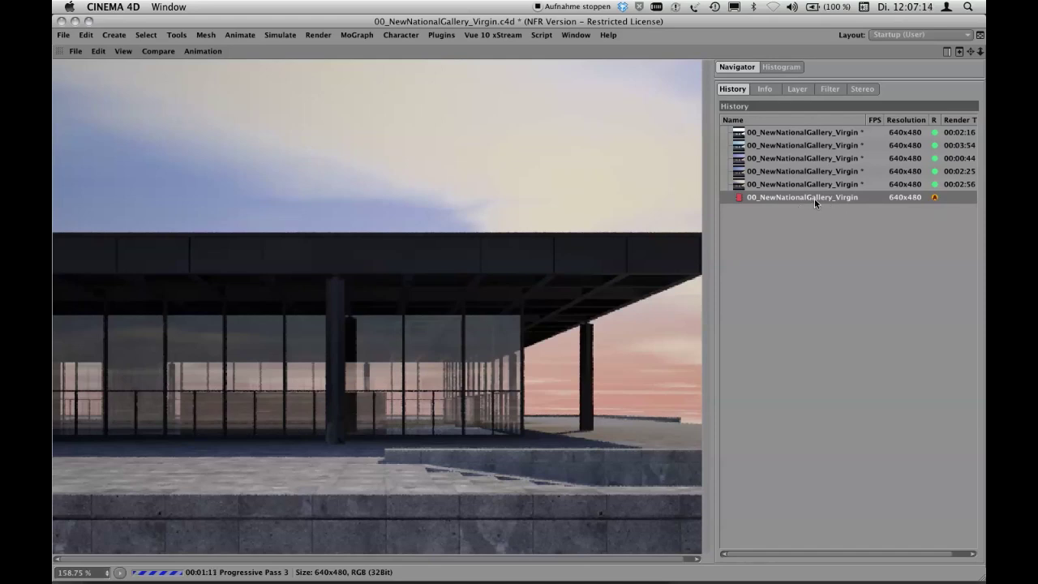
left_click(812, 184)
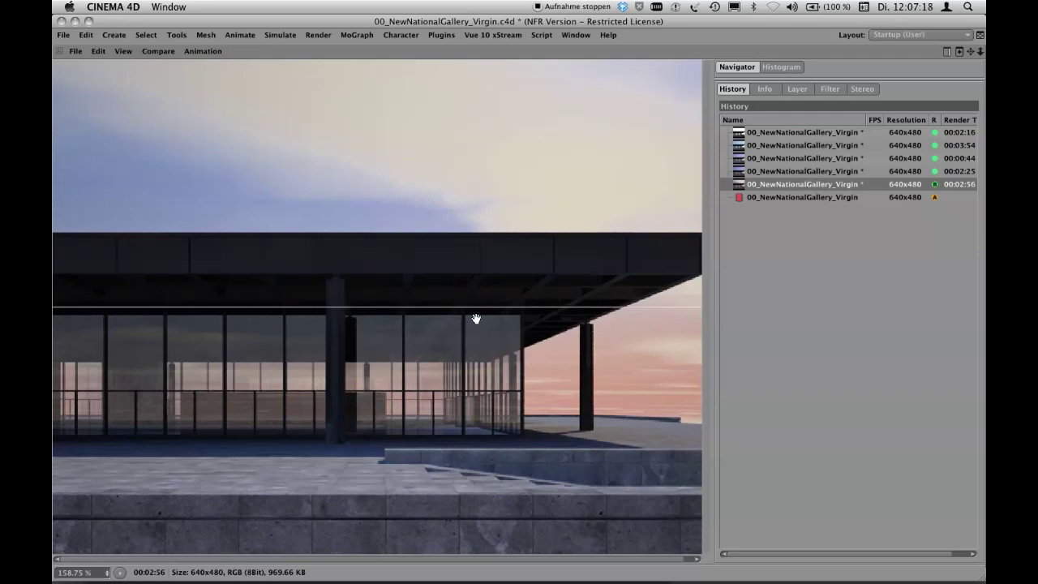
left_click_drag(474, 307, 463, 225)
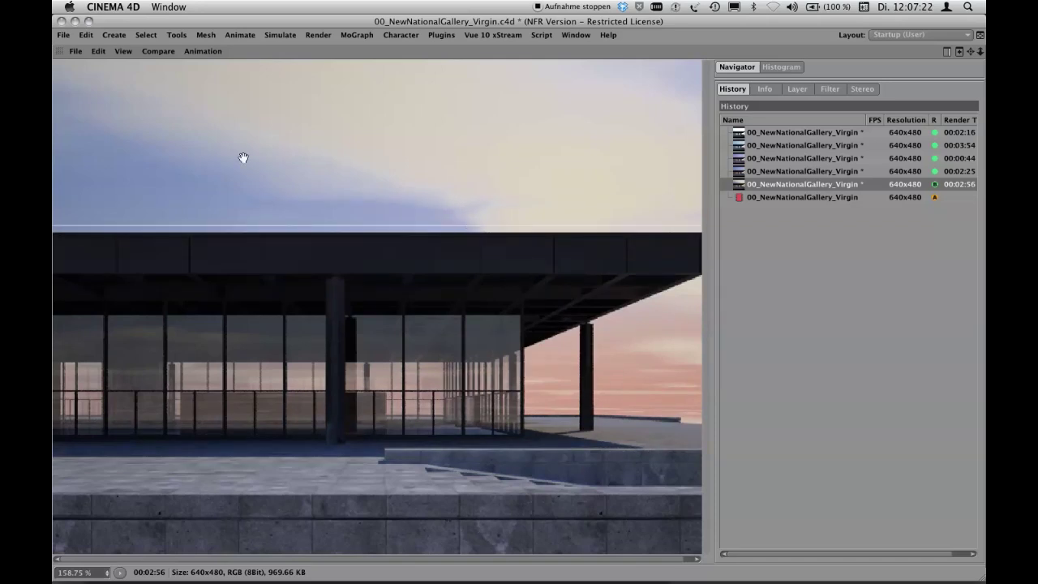
Switch the A/B comparison to a vertical split and slide it across the building
left_click(151, 54)
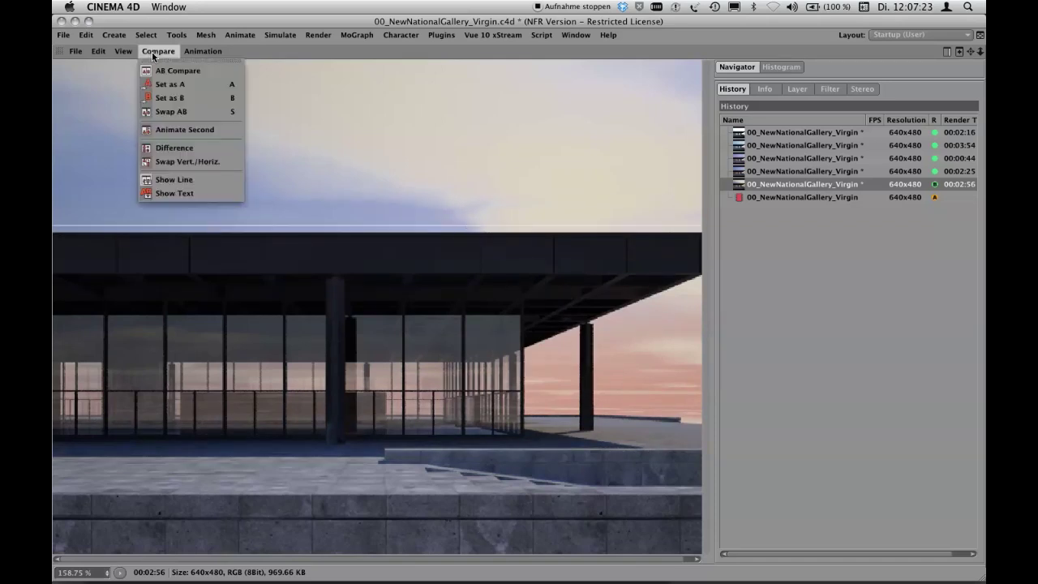
left_click(188, 160)
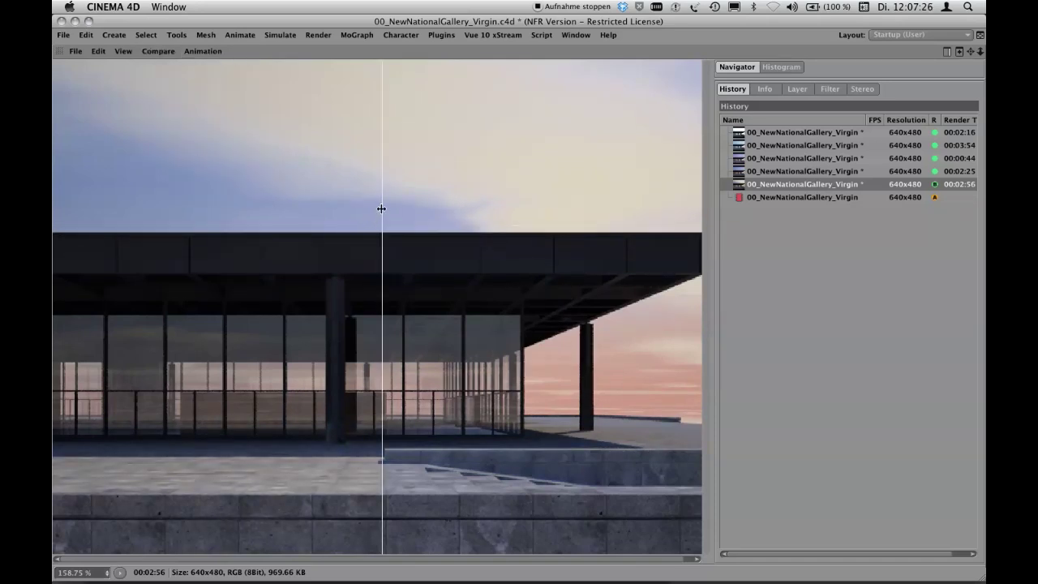
left_click_drag(369, 208, 302, 258)
left_click_drag(465, 252, 443, 249)
Turn off the A/B comparison and restore the full layout
left_click(163, 52)
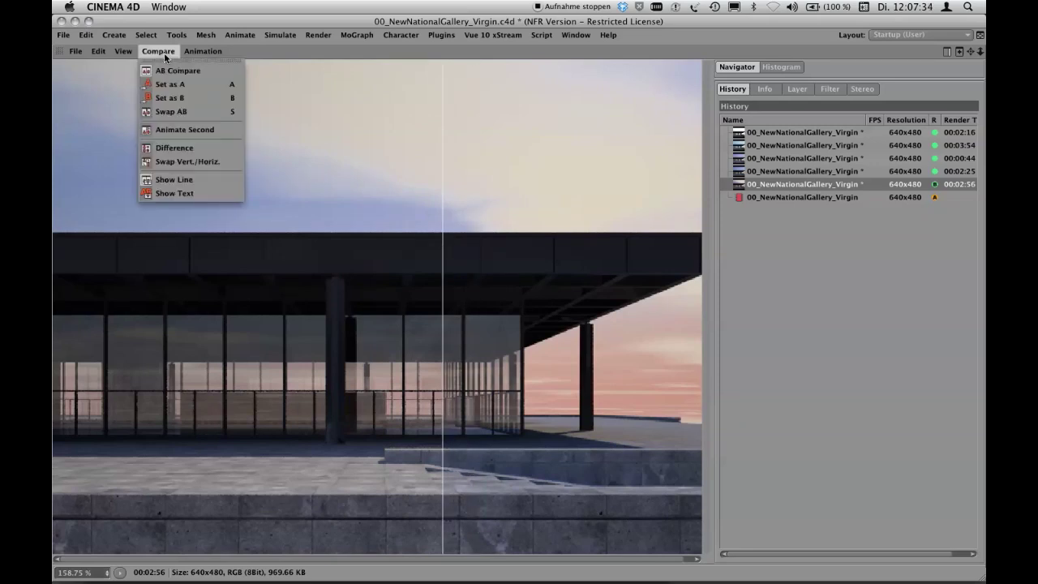
left_click(173, 70)
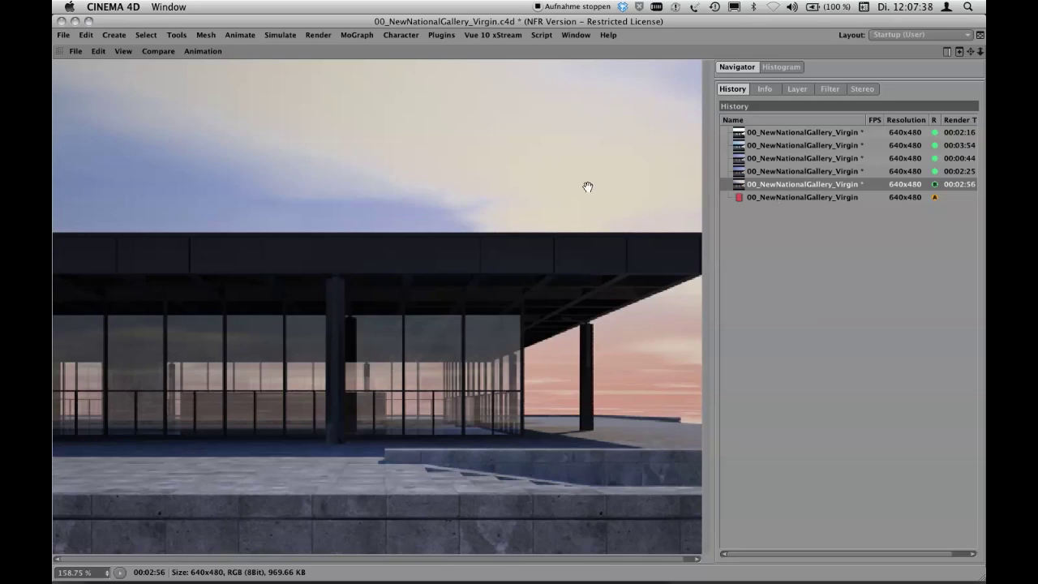
key("ctrl+Tab")
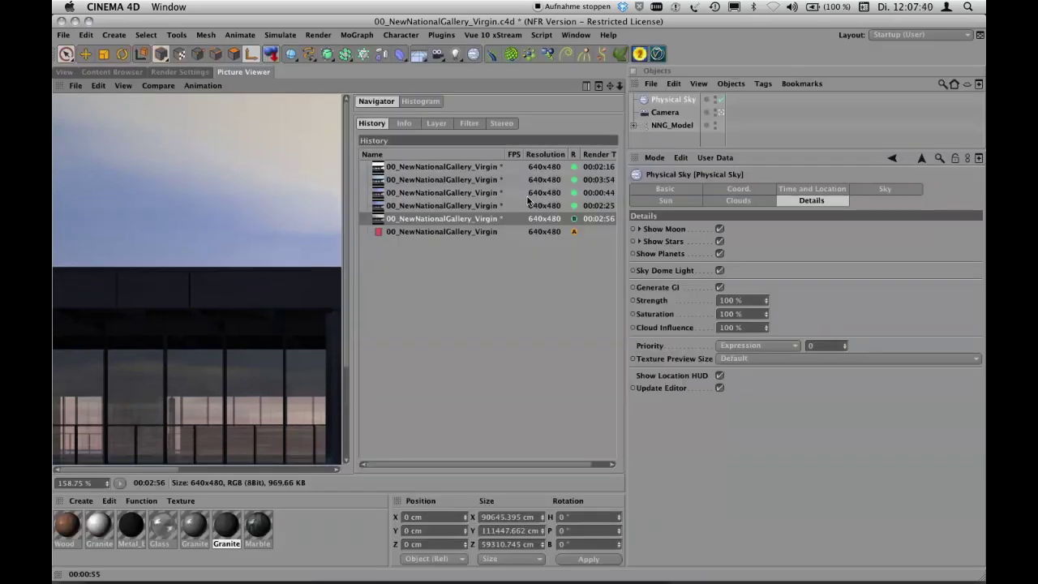
Fit the gallery render to screen, adjust the History splitter, then fit it to screen again
left_click(123, 85)
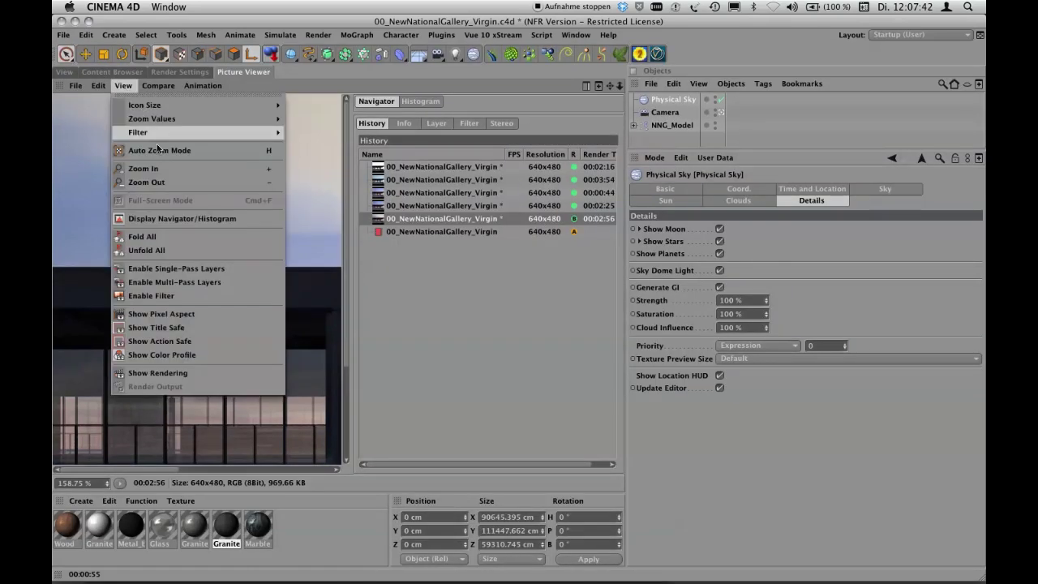
mouse_move(153, 120)
left_click(316, 218)
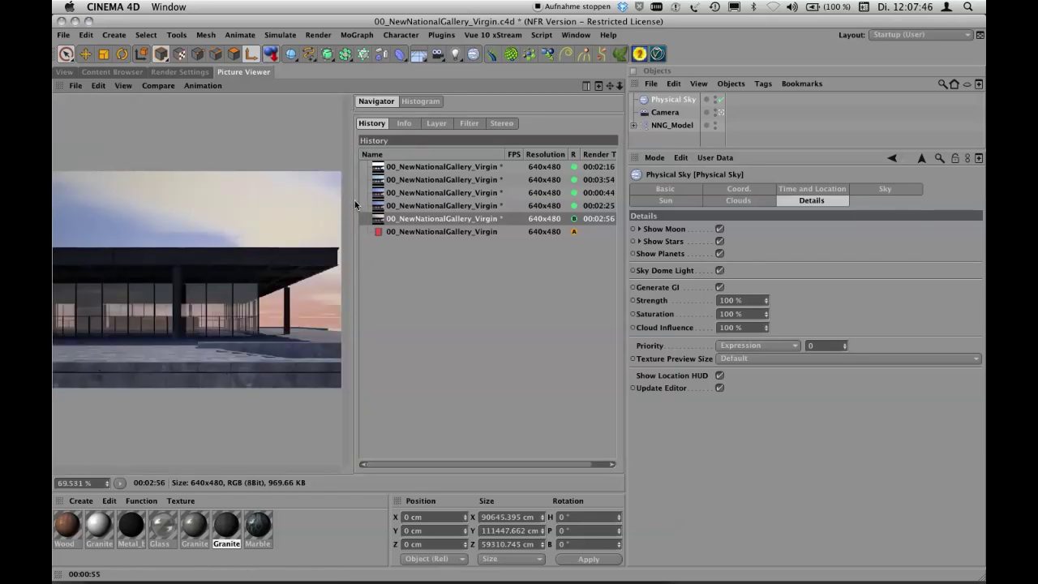
left_click_drag(354, 202, 477, 192)
left_click_drag(500, 191, 453, 189)
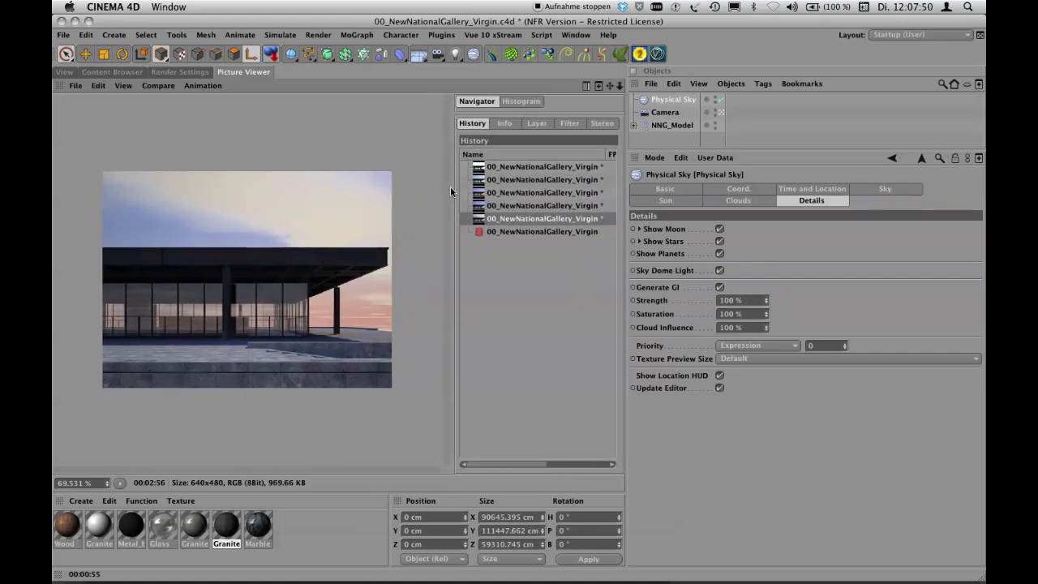
left_click(124, 86)
mouse_move(142, 120)
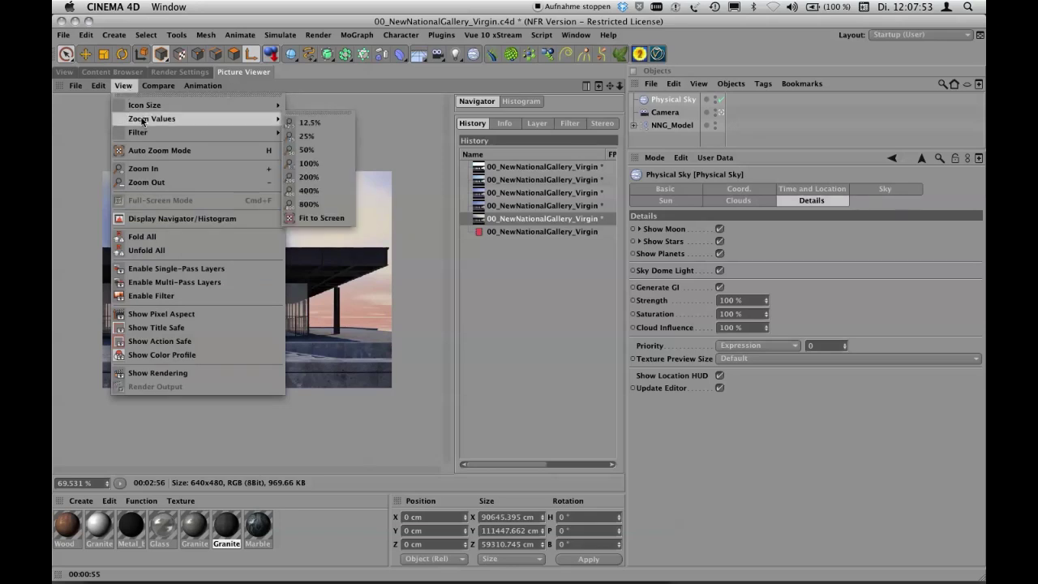
left_click(325, 219)
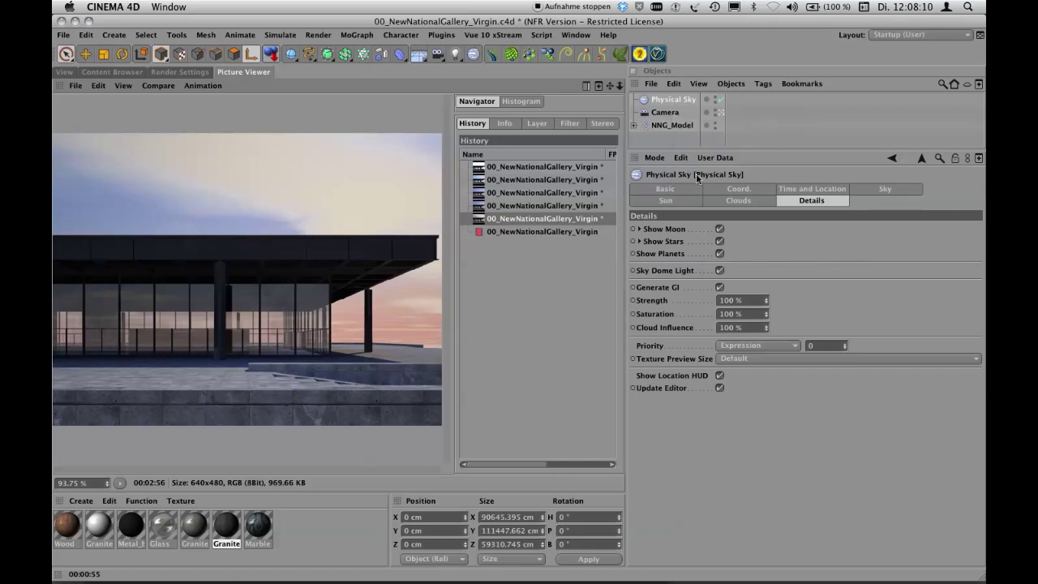
Apply a sky preset from the Physical Sky Basic tab and preview the clouds in the 3D view
mouse_move(690, 149)
left_mouse_down()
mouse_move(690, 202)
mouse_move(691, 163)
left_mouse_up()
left_click(666, 204)
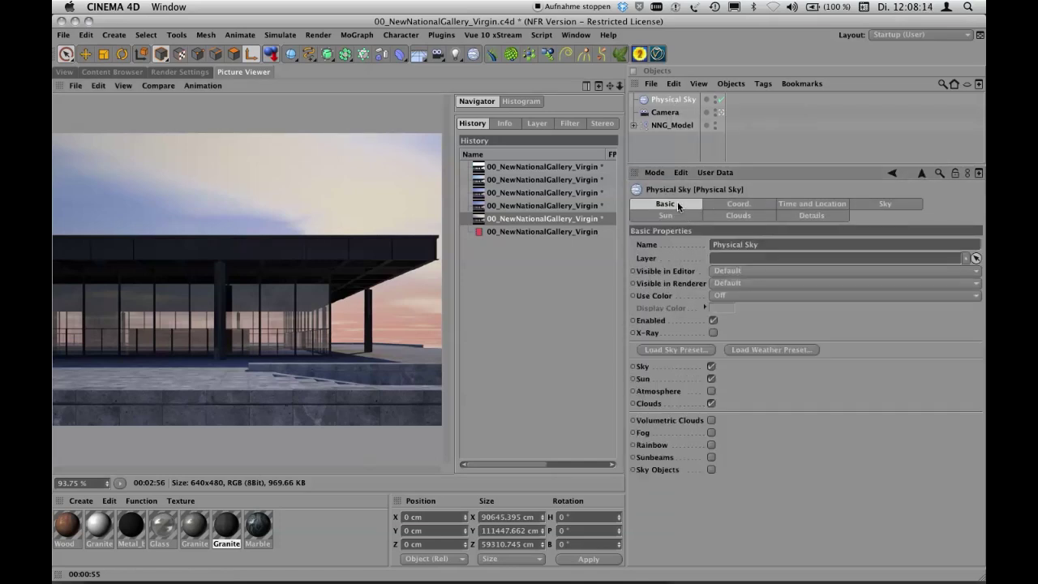
left_click(680, 349)
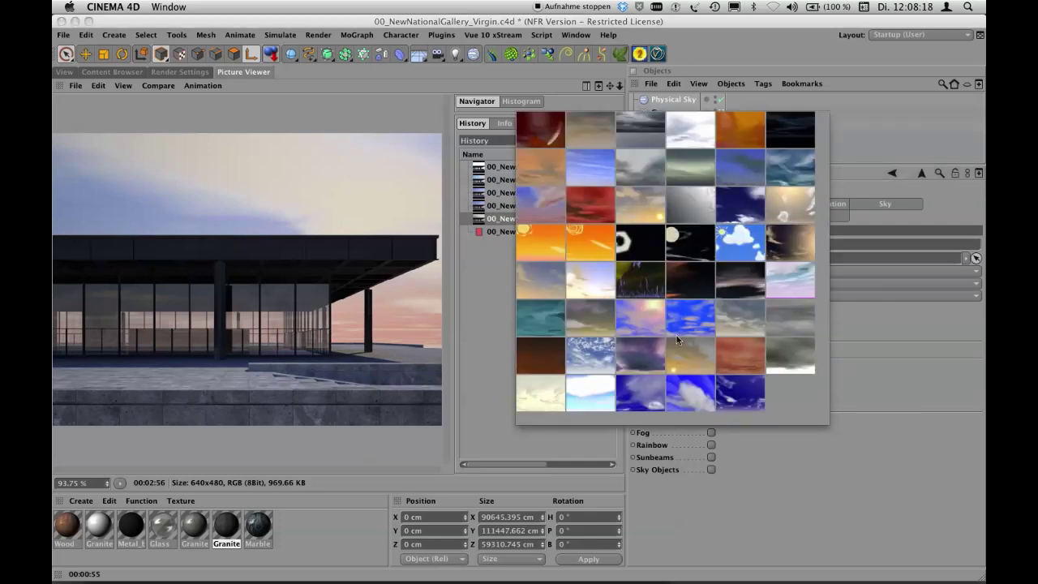
left_click(648, 217)
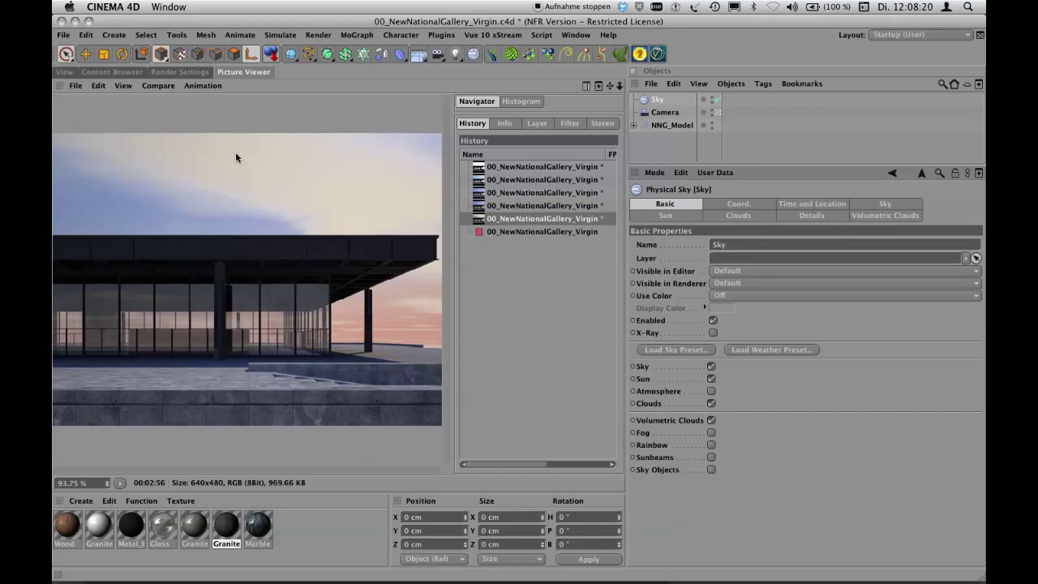
left_click(66, 72)
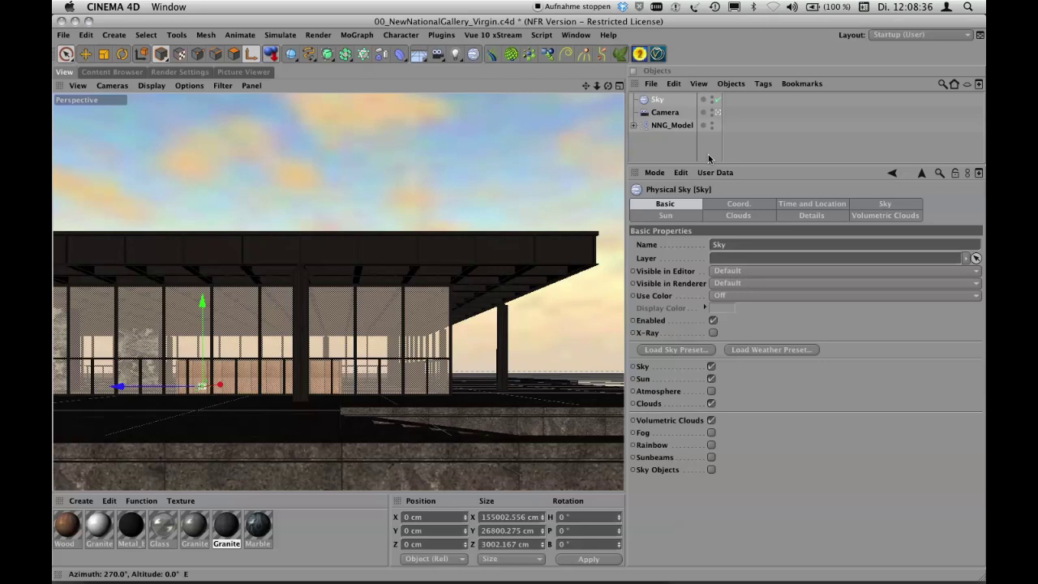
Undo the sky preset with Cmd+Z, restoring Physical Sky with volumetric clouds off
key("super+z")
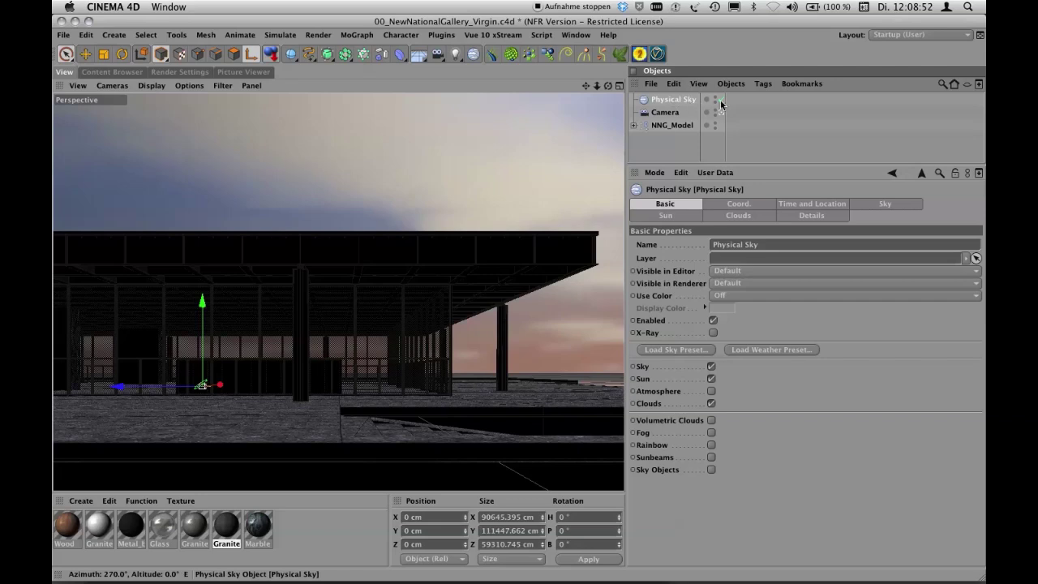
Save the Physical Sky via Save Object Preset under the name May_Warm_Cloud
left_click(651, 85)
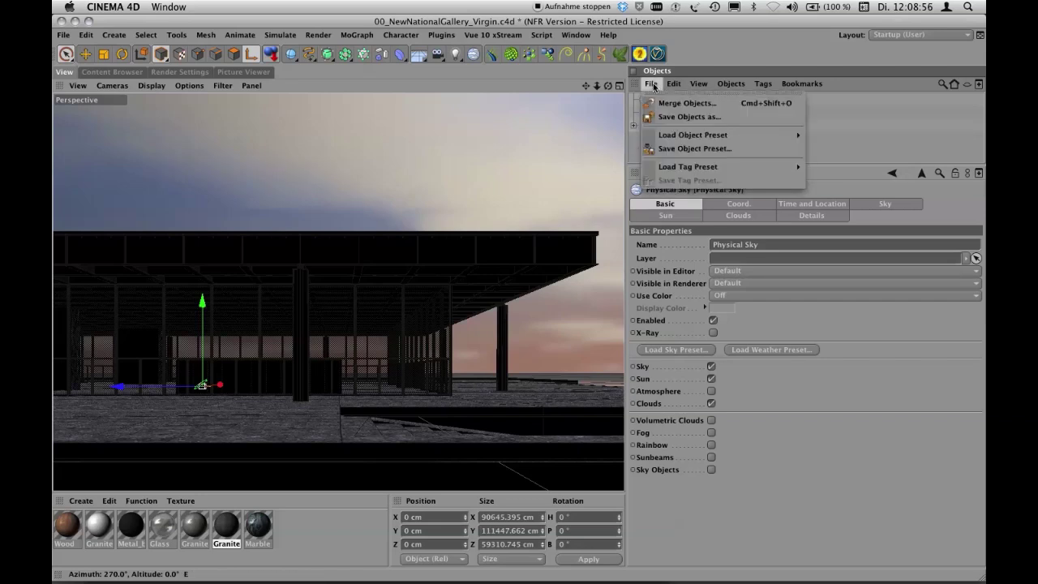
left_click(740, 148)
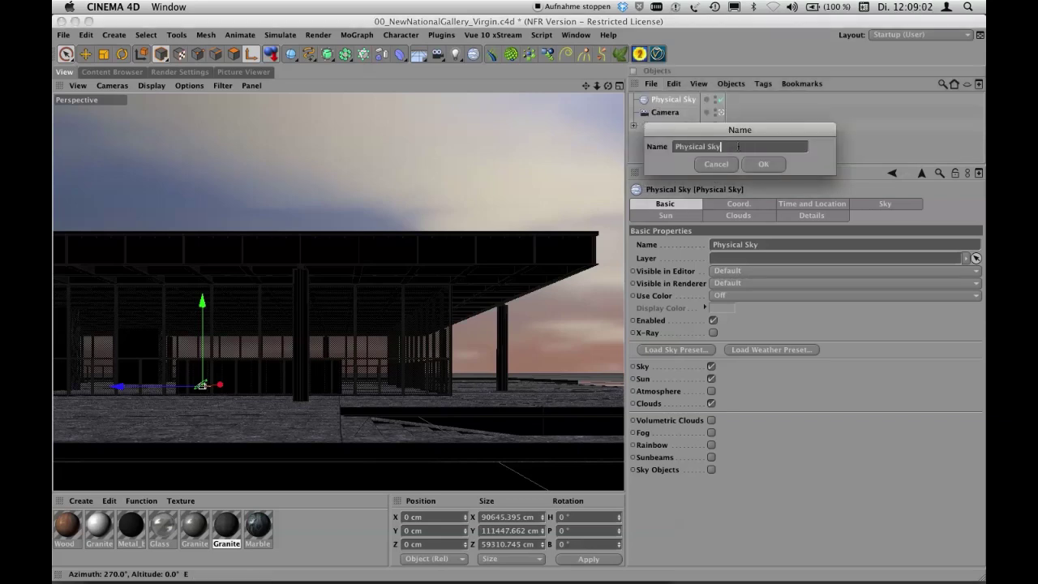
left_click_drag(738, 146, 661, 154)
type("May_Warm_Cloud")
key("Return")
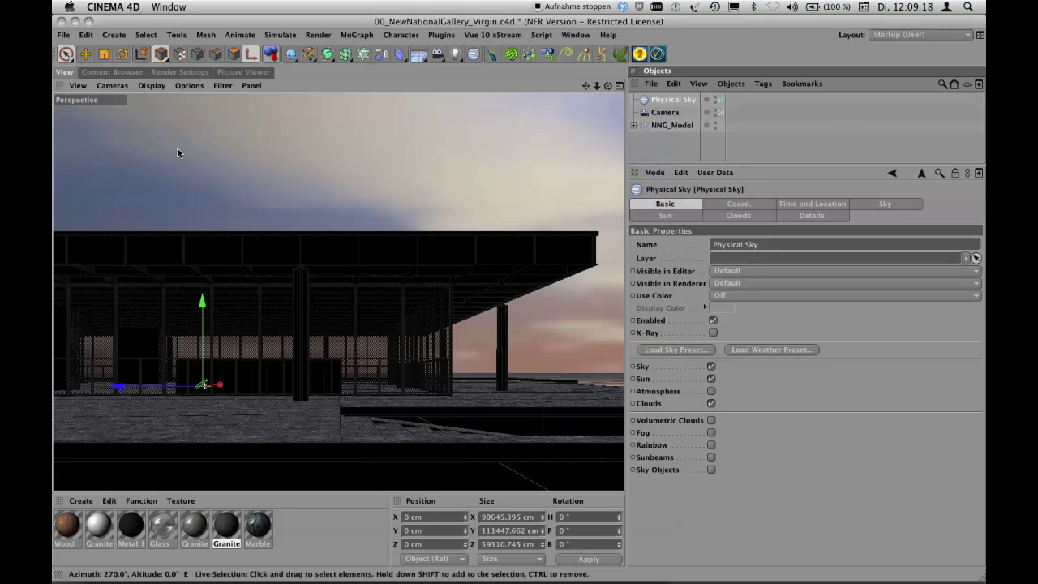
In a new scene, load May_Warm_Cloud from the Content Browser's Presets > User > Objects
key("super+n")
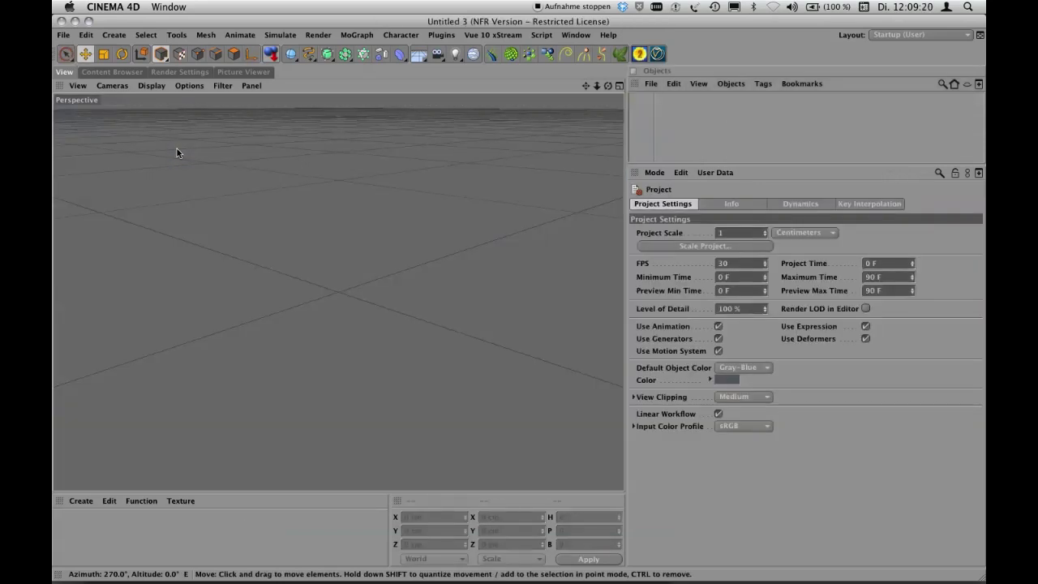
left_click(121, 71)
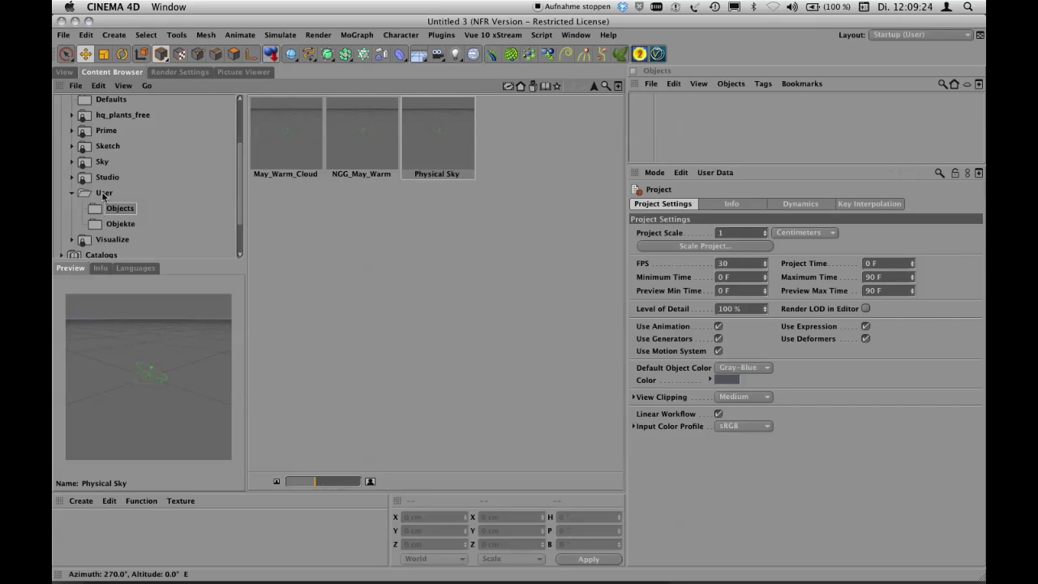
left_click_drag(239, 169, 238, 122)
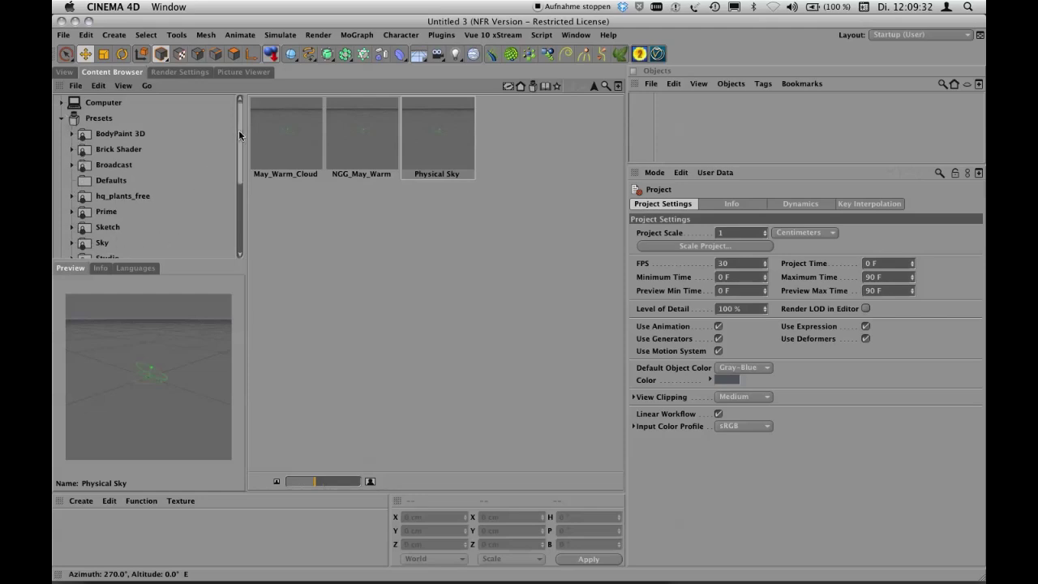
left_click_drag(238, 130, 239, 174)
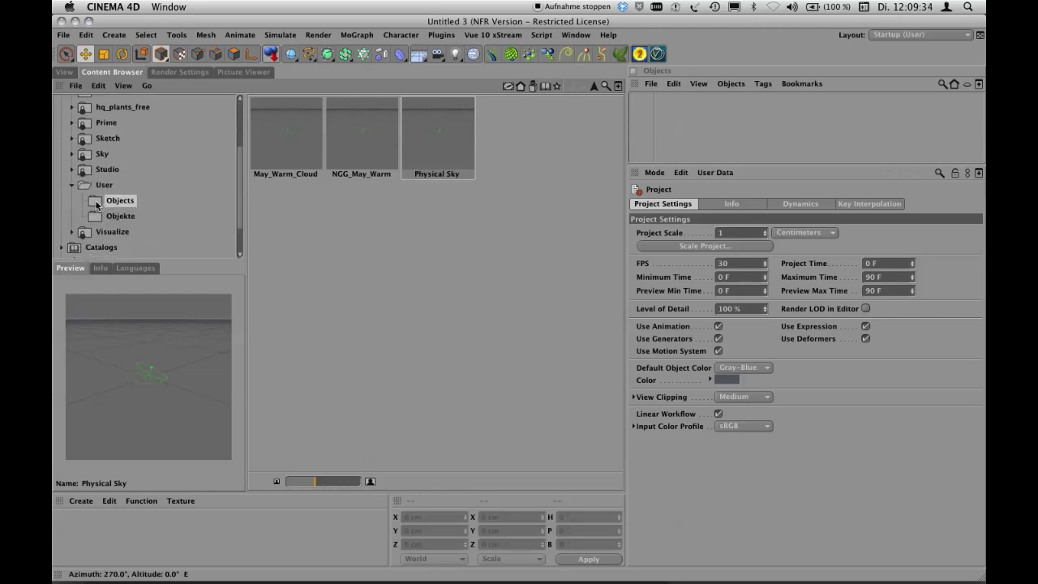
left_click(97, 214)
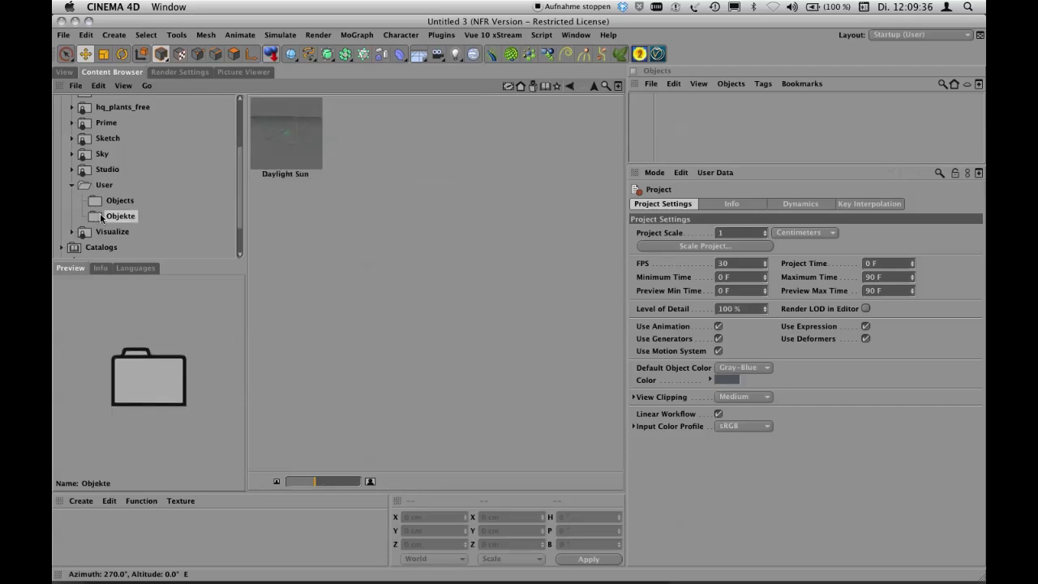
left_click(97, 201)
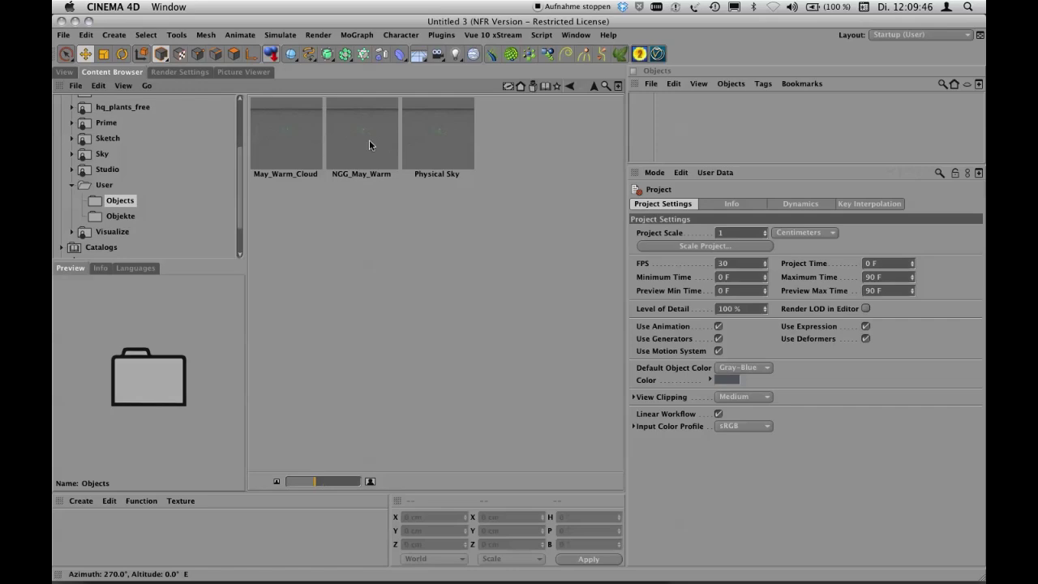
double_click(283, 127)
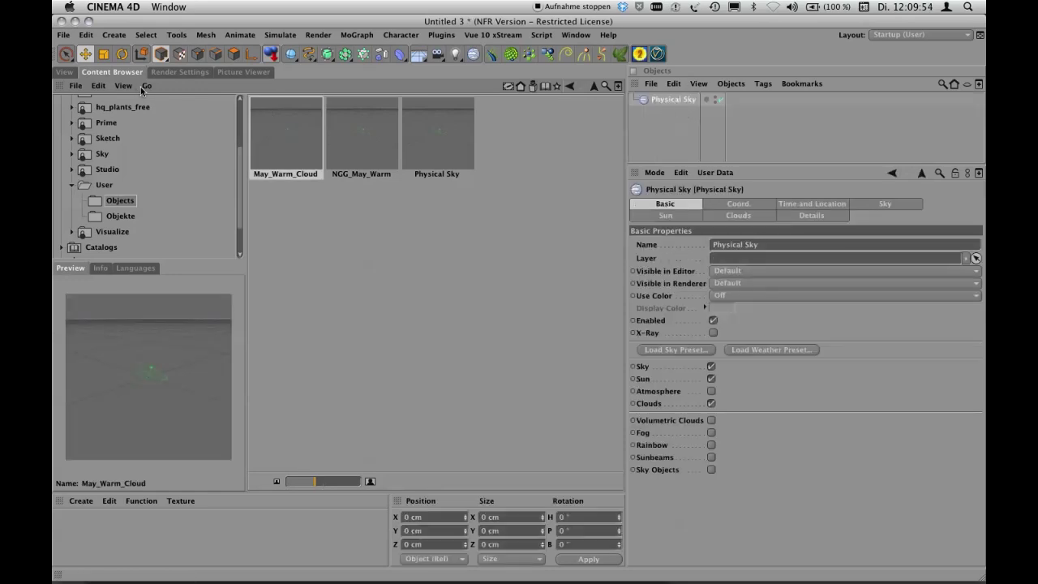
Return to the 3D view and review the sky's Time and Location, Sky, Sun, Clouds, Basic and Details tabs
left_click(65, 72)
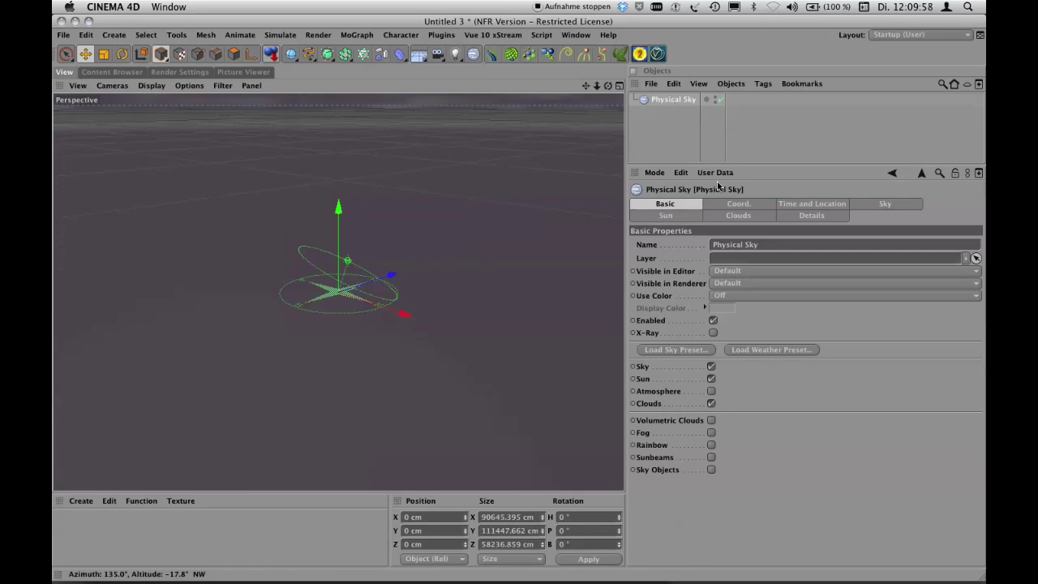
left_click(796, 204)
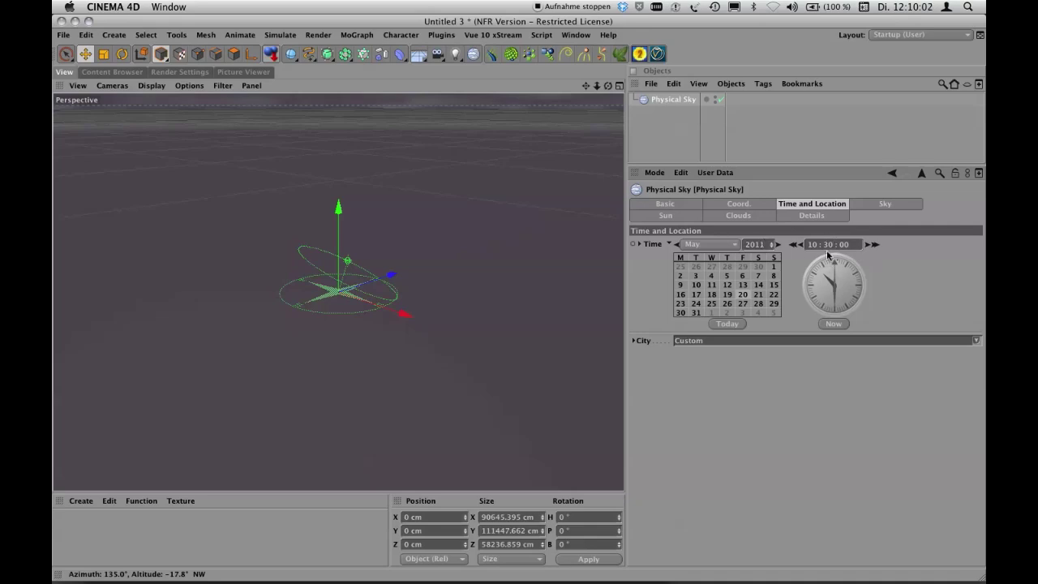
left_click(882, 204)
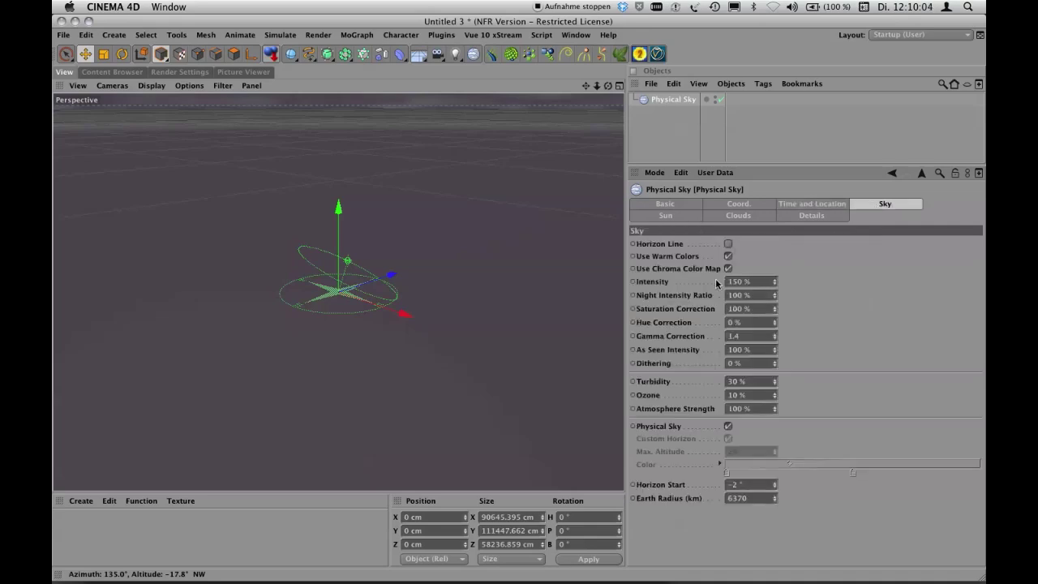
left_click(688, 218)
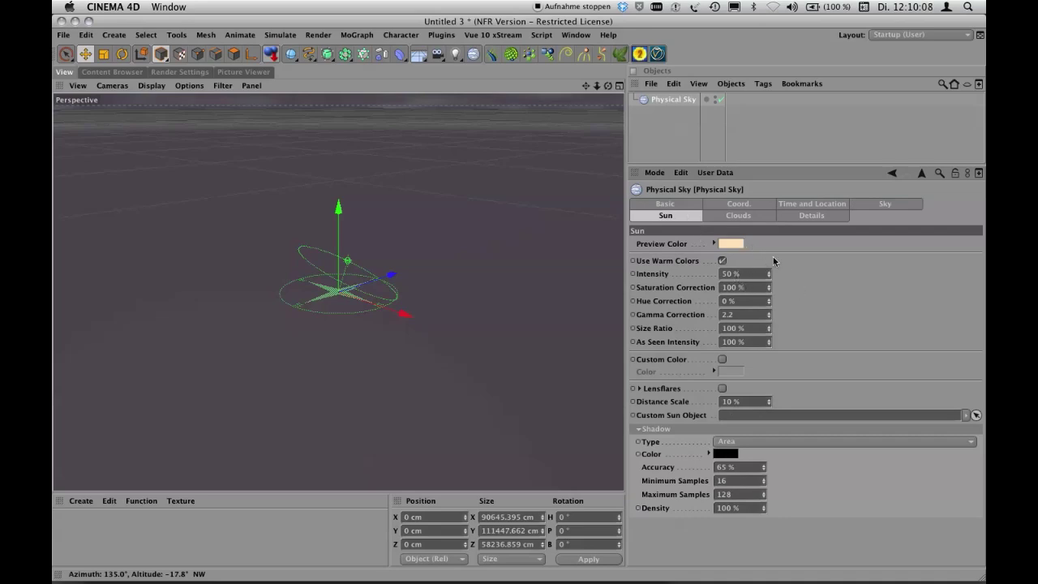
left_click(736, 216)
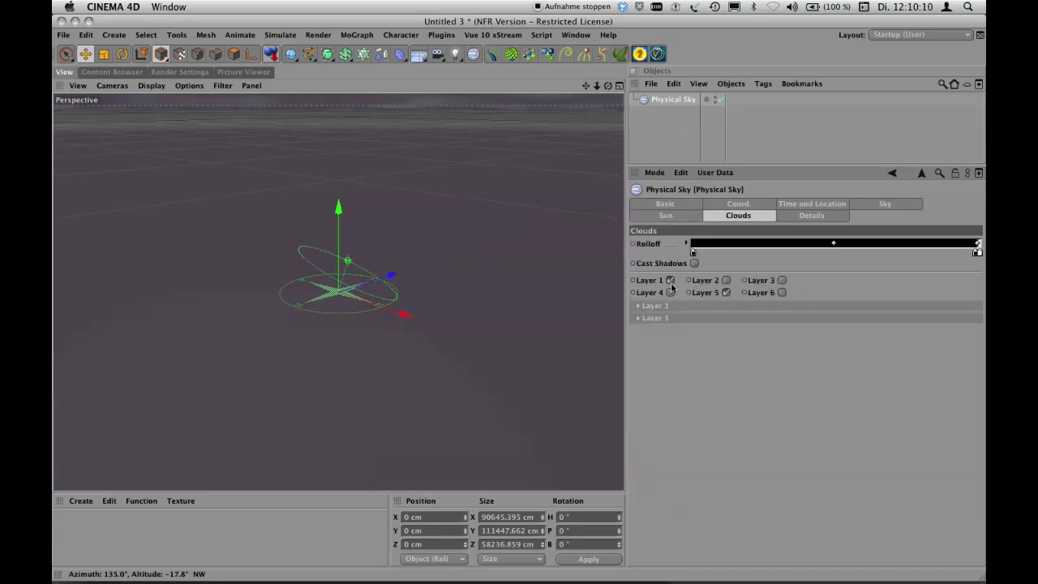
left_click(680, 207)
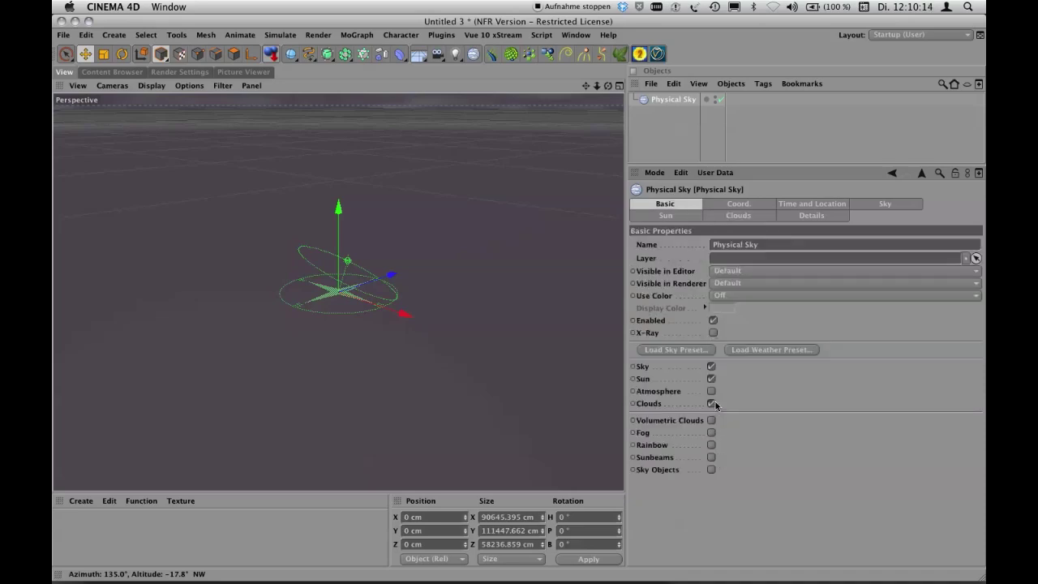
left_click(814, 220)
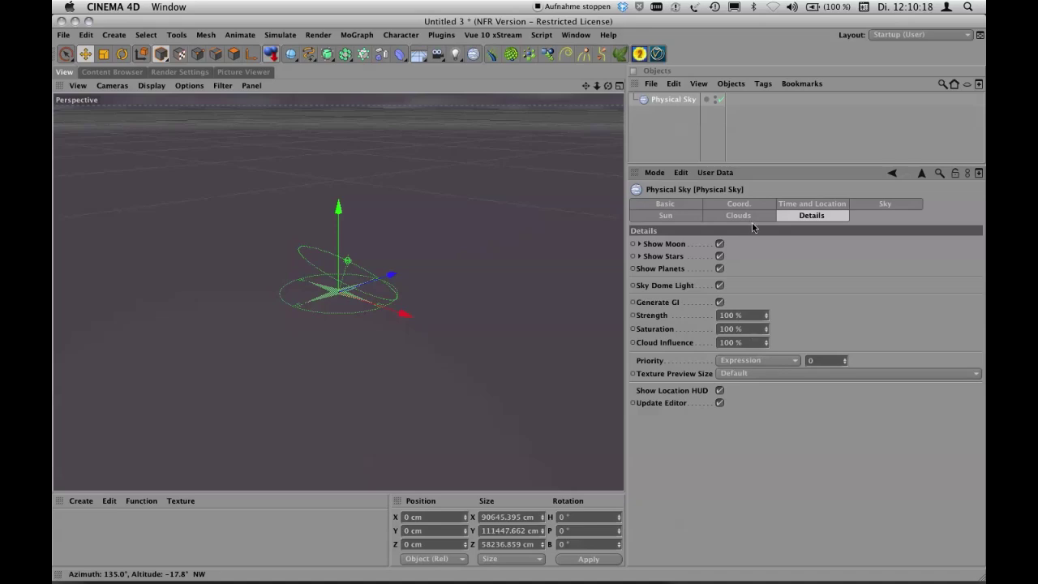
Resize the object list and properties areas, then close the Untitled 3 scene
mouse_move(741, 165)
left_mouse_down()
mouse_move(738, 131)
mouse_move(735, 159)
left_mouse_up()
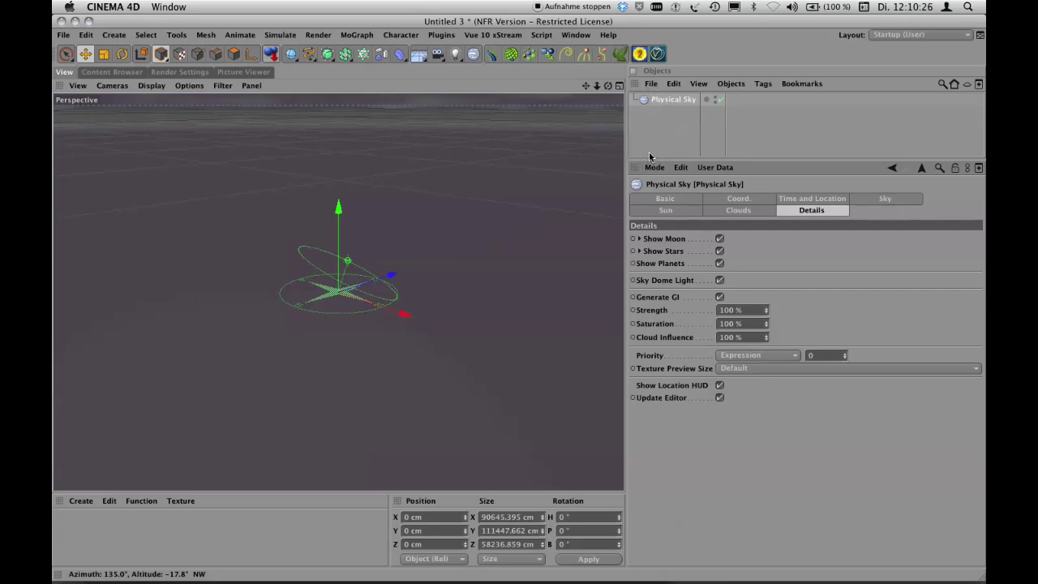
left_click_drag(653, 158, 666, 214)
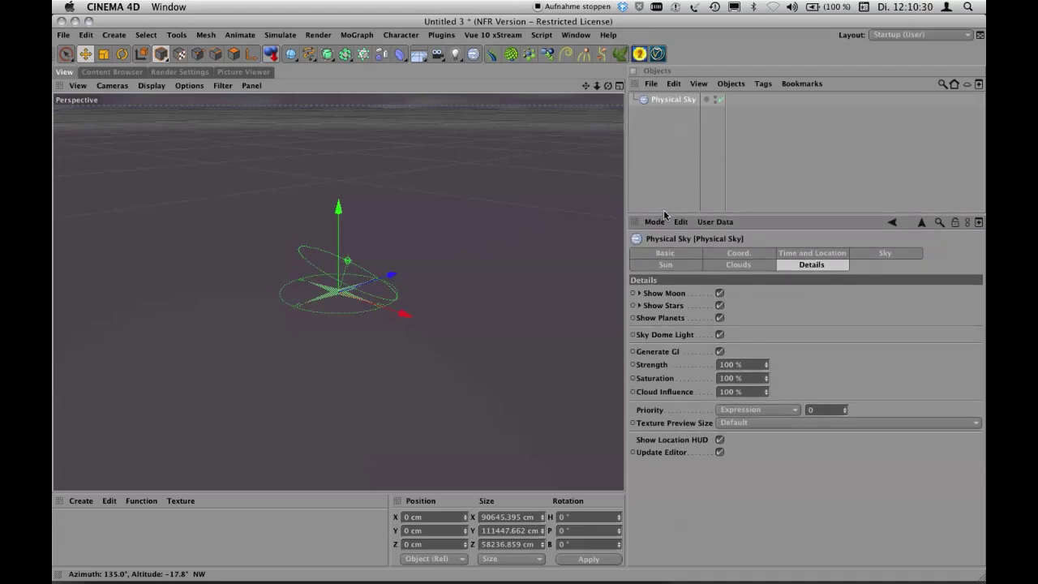
key("super+w")
Discard Untitled 3, expand NNG_Model, and show Roof part 2's Compositing tag settings
left_click(557, 212)
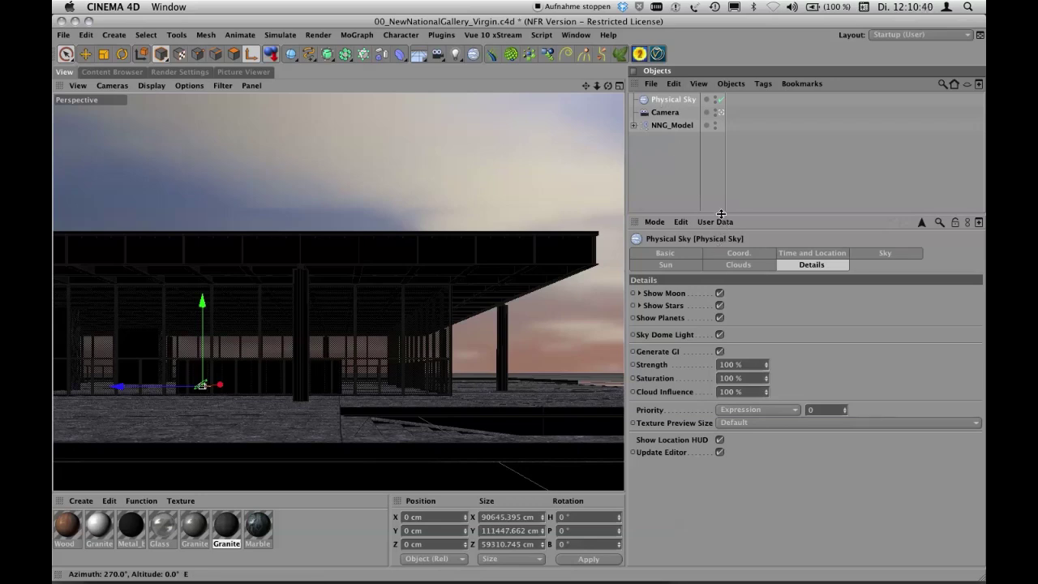
left_click_drag(718, 215, 759, 341)
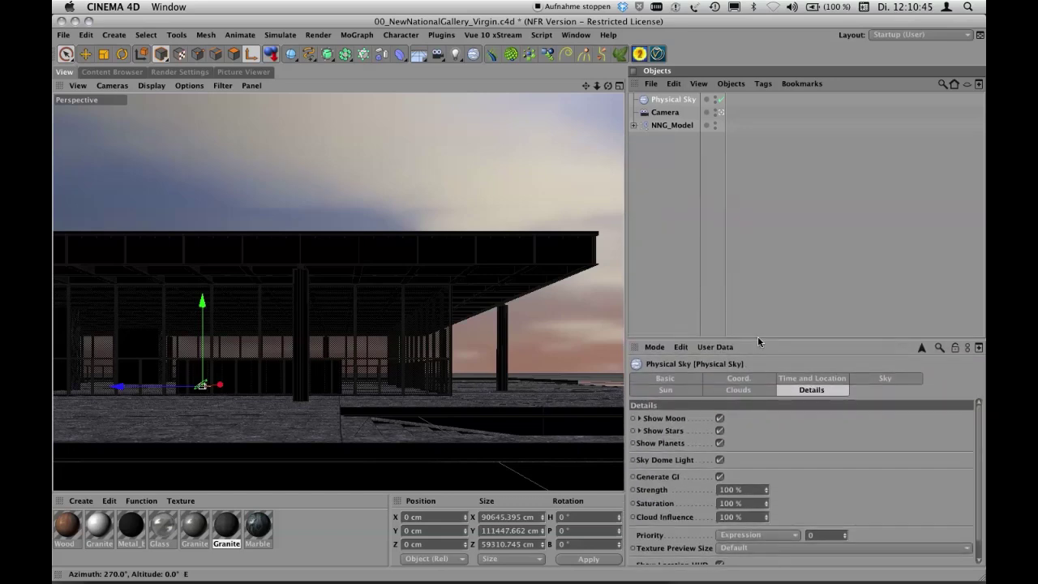
left_click(634, 126)
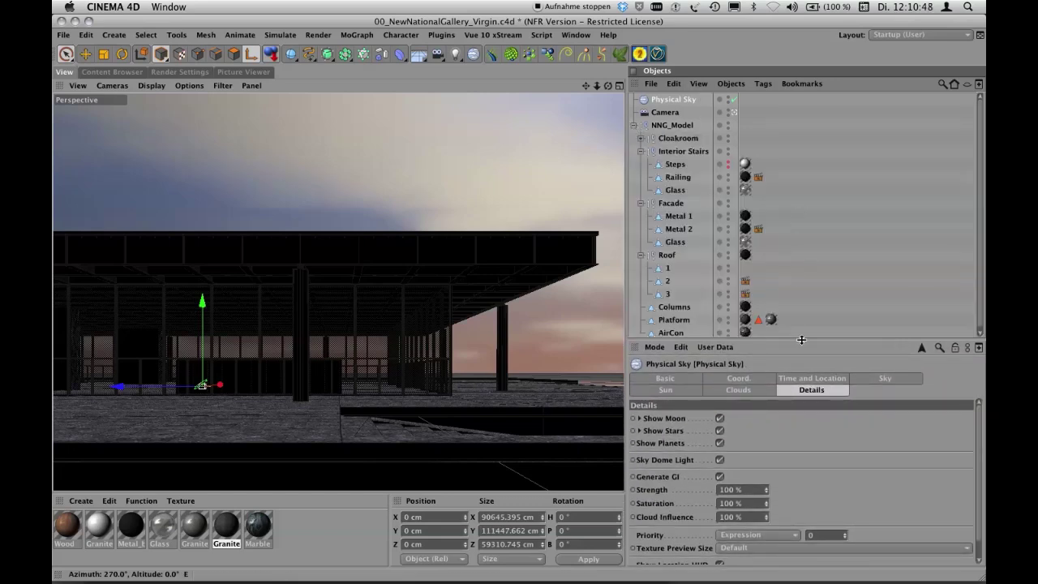
left_click_drag(801, 338, 803, 364)
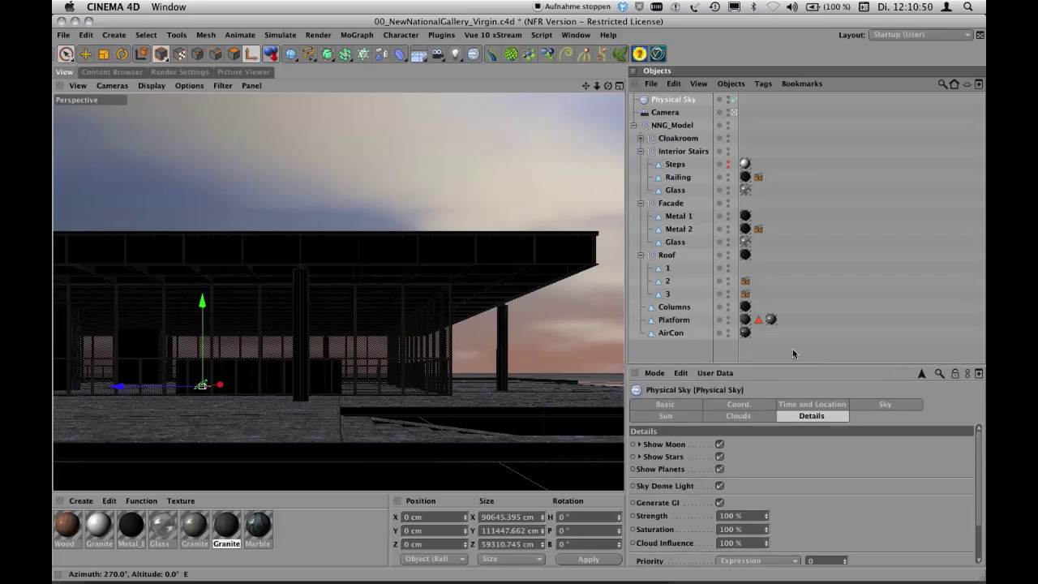
left_click(744, 282)
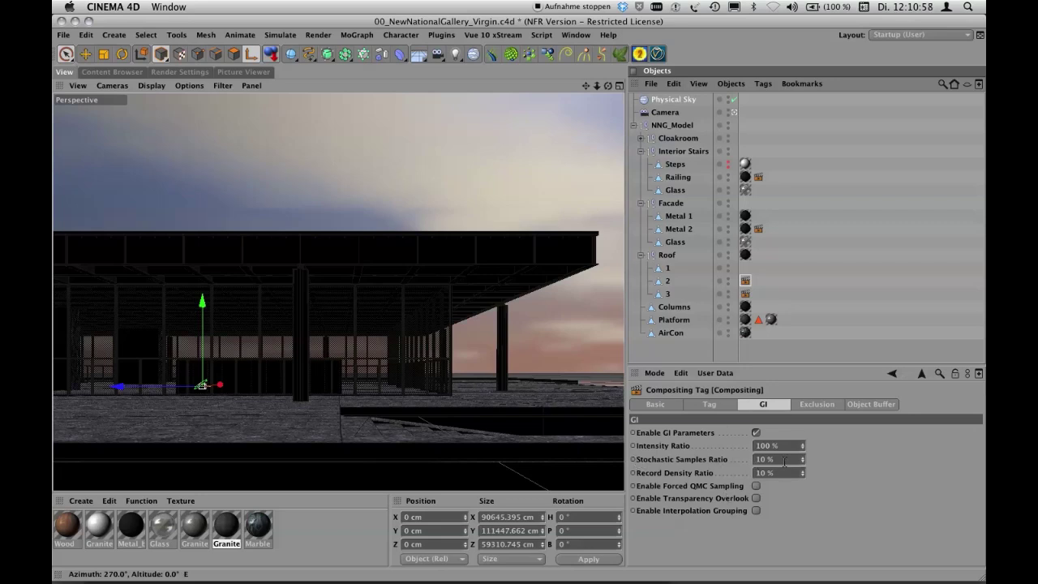
Show roof part 2's compositing tag settings on its Tag tab, with the Attribute Manager enlarged
left_click(719, 404)
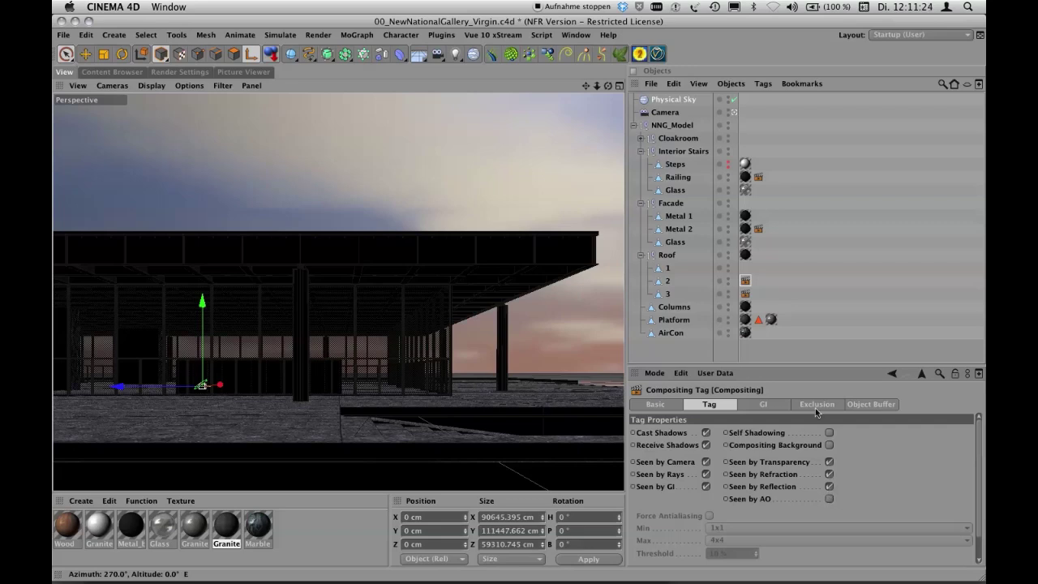
left_click_drag(814, 366, 814, 357)
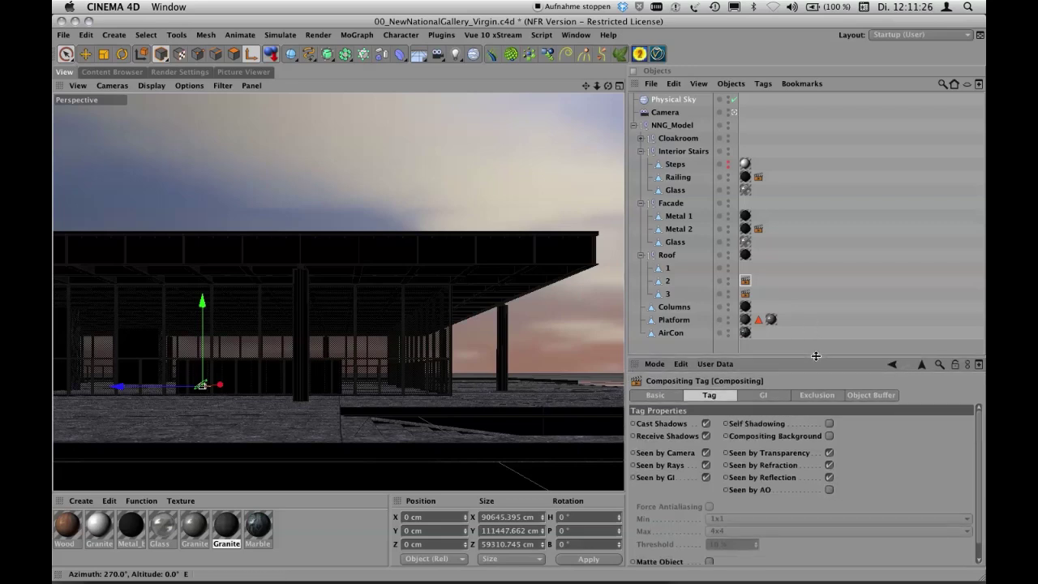
left_click(667, 113)
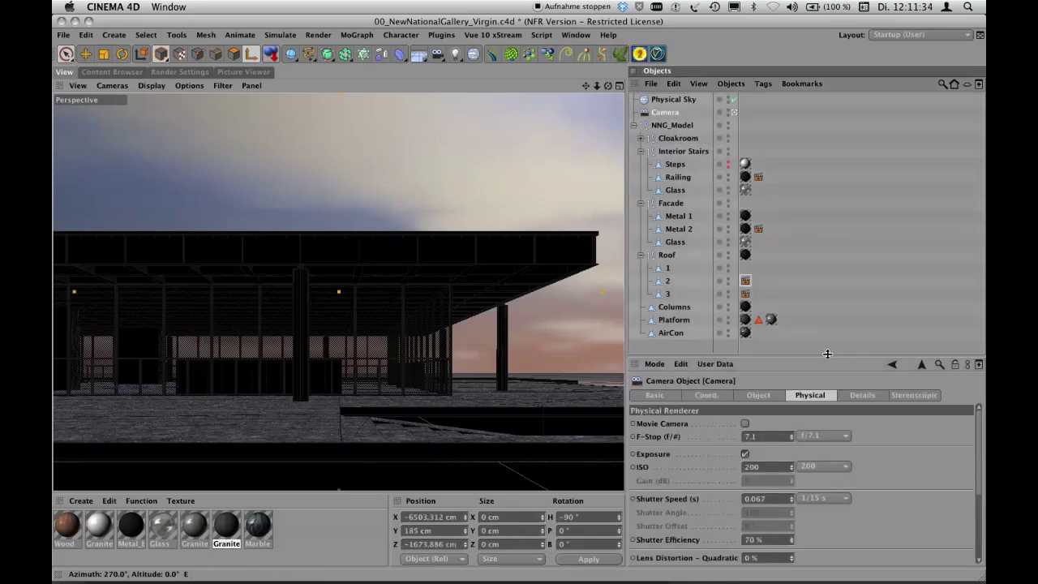
left_click_drag(826, 357, 808, 142)
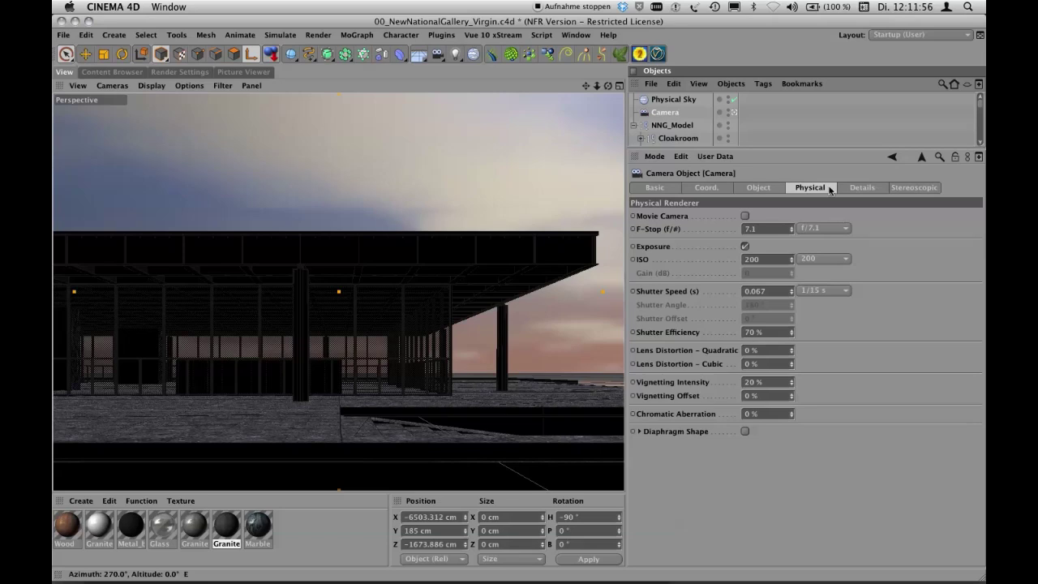
left_click_drag(828, 154, 843, 236)
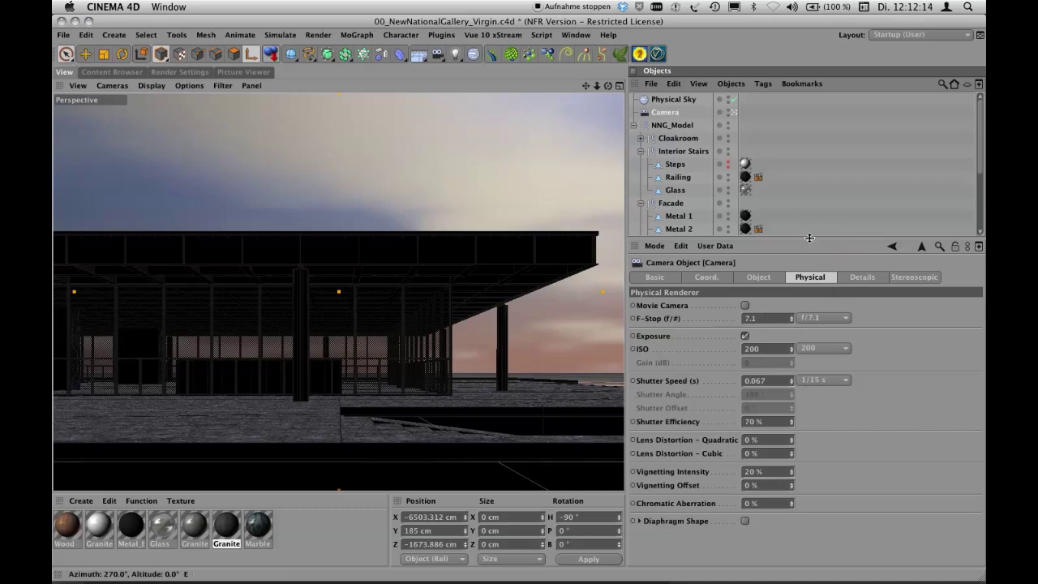
left_click_drag(810, 239, 802, 320)
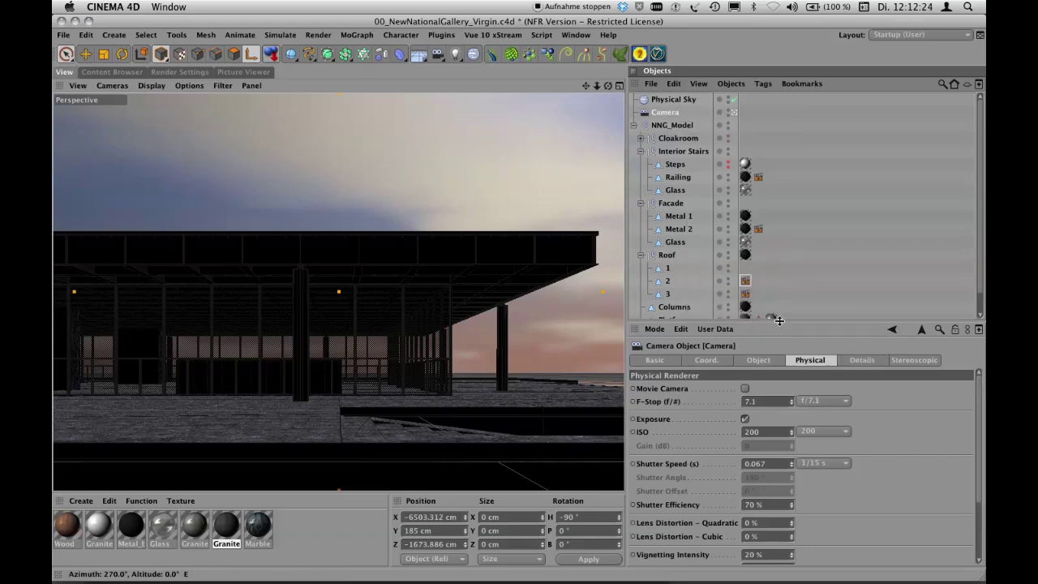
left_click_drag(780, 324, 781, 369)
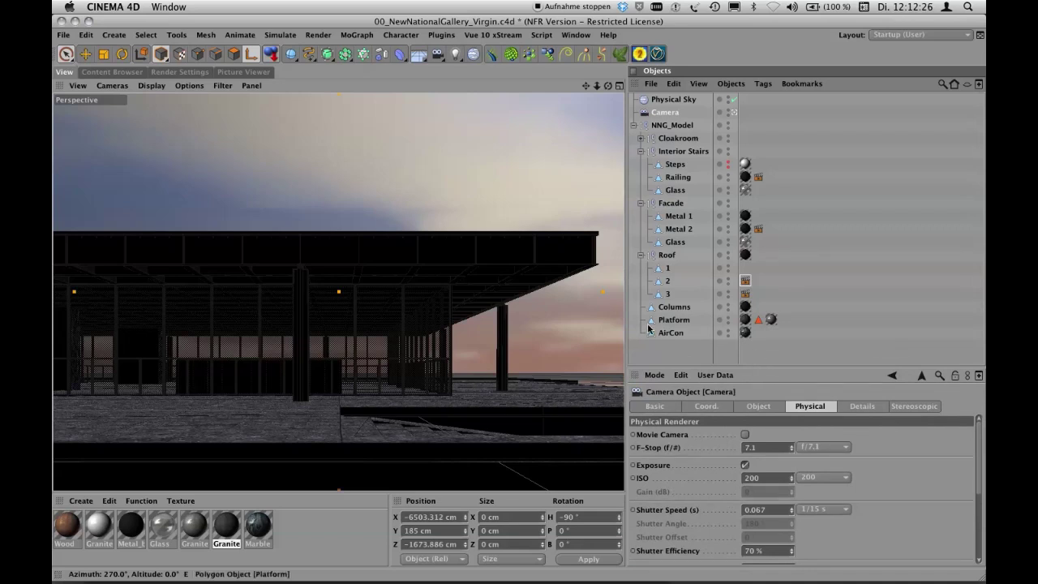
Inspect Granite_Platform_Exterior's Color, Diffusion and Illumination settings, where Generate GI strength is 200%
double_click(744, 322)
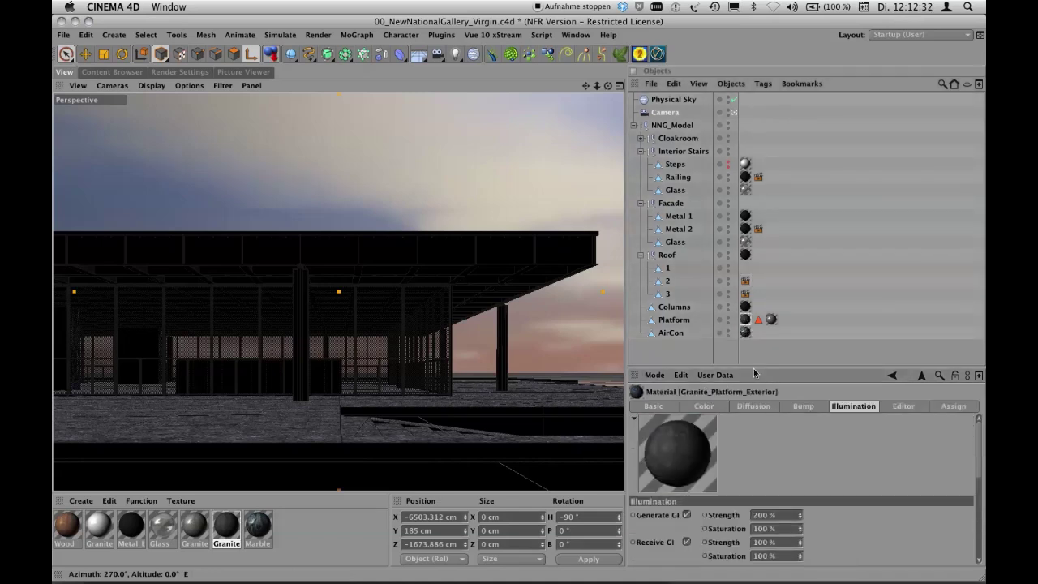
left_click_drag(745, 368, 731, 91)
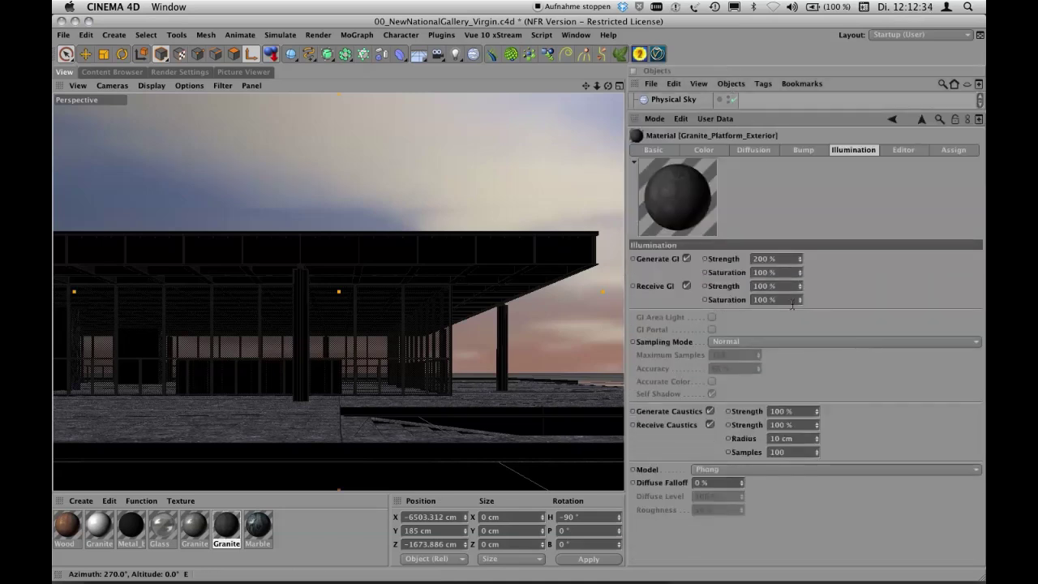
left_click(697, 147)
left_click(751, 149)
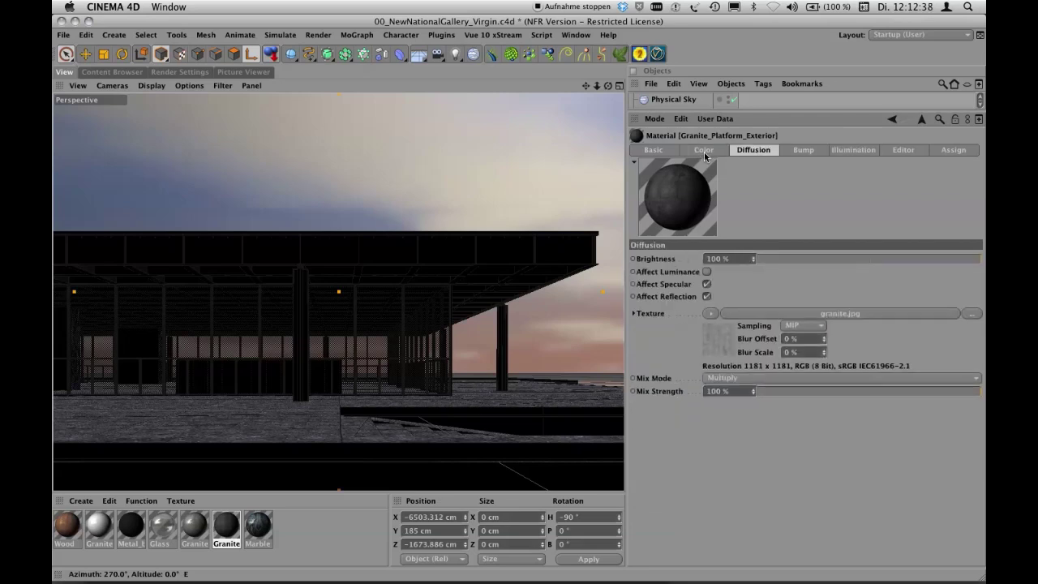
left_click(842, 150)
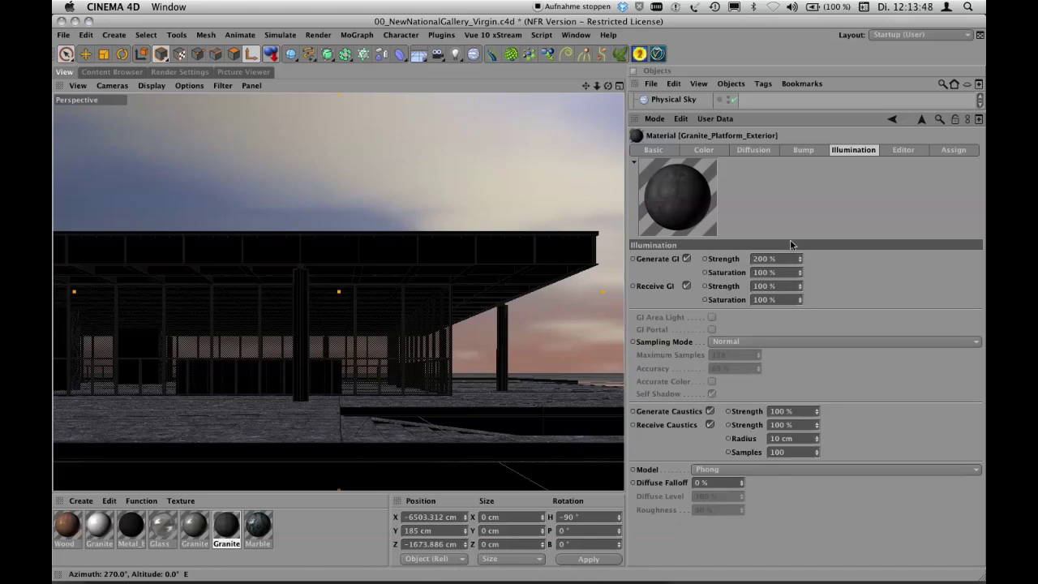
left_click_drag(815, 110, 848, 355)
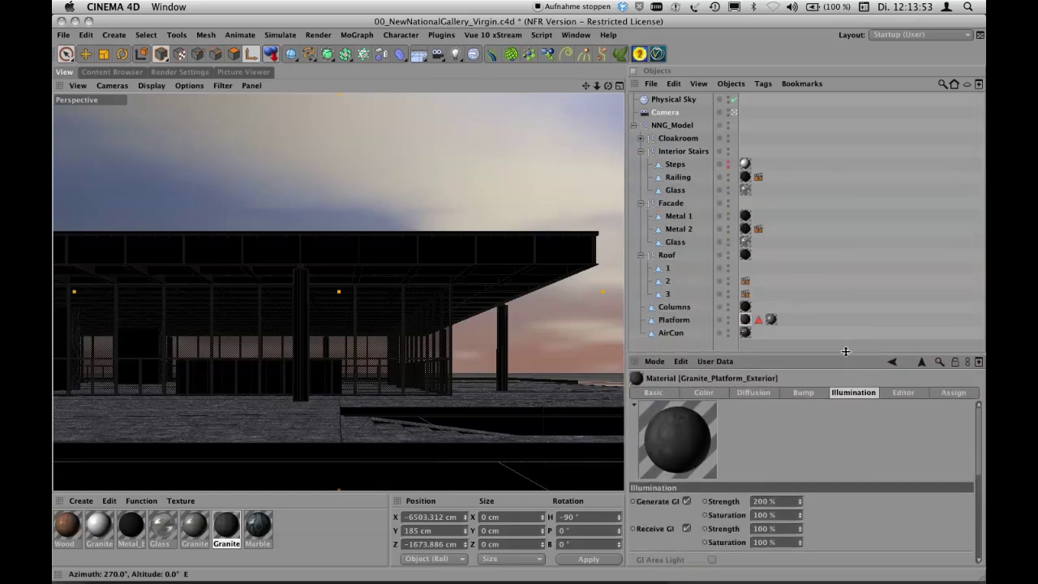
Collapse NNG_Model, compare the latest and previous renders in History, then open Render Settings
left_click(634, 125)
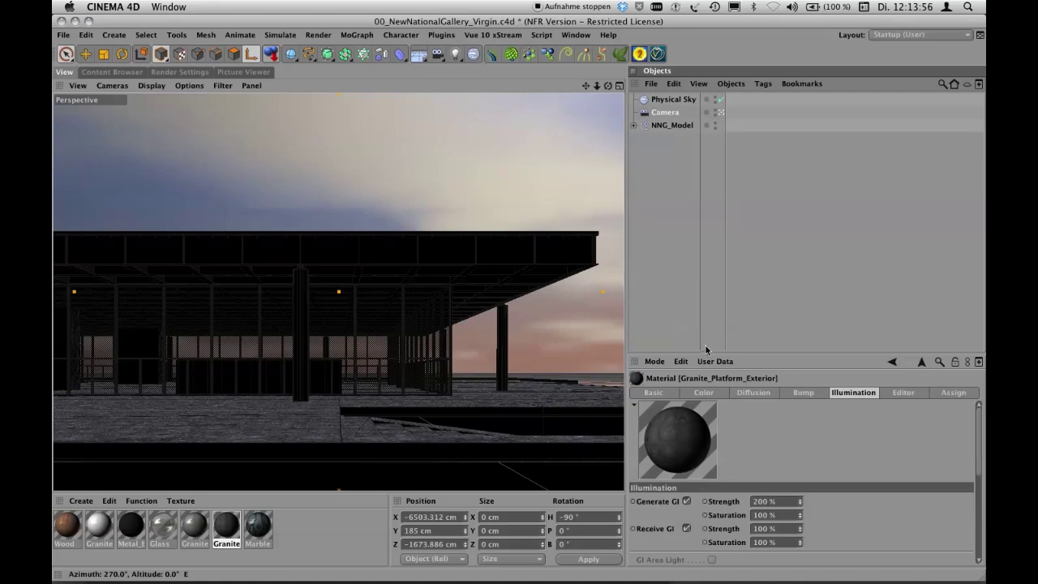
left_click(250, 73)
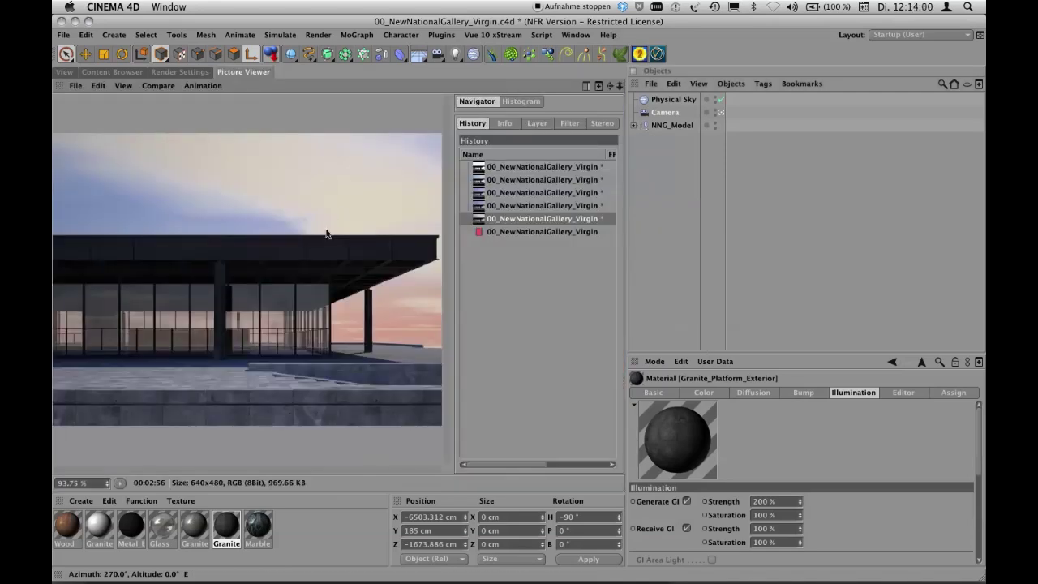
left_click(510, 230)
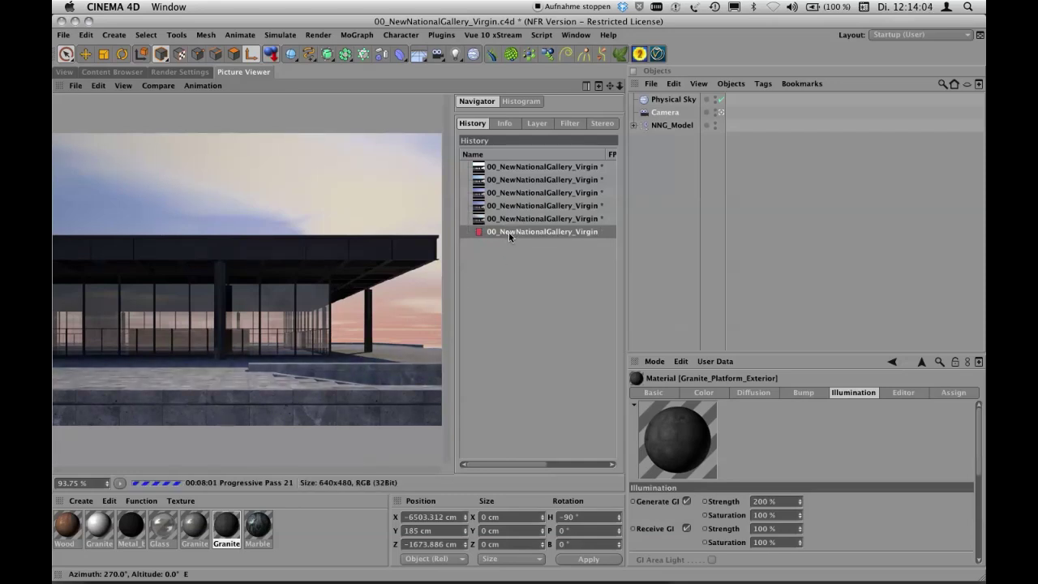
left_click(512, 219)
left_click(512, 231)
key("super+b")
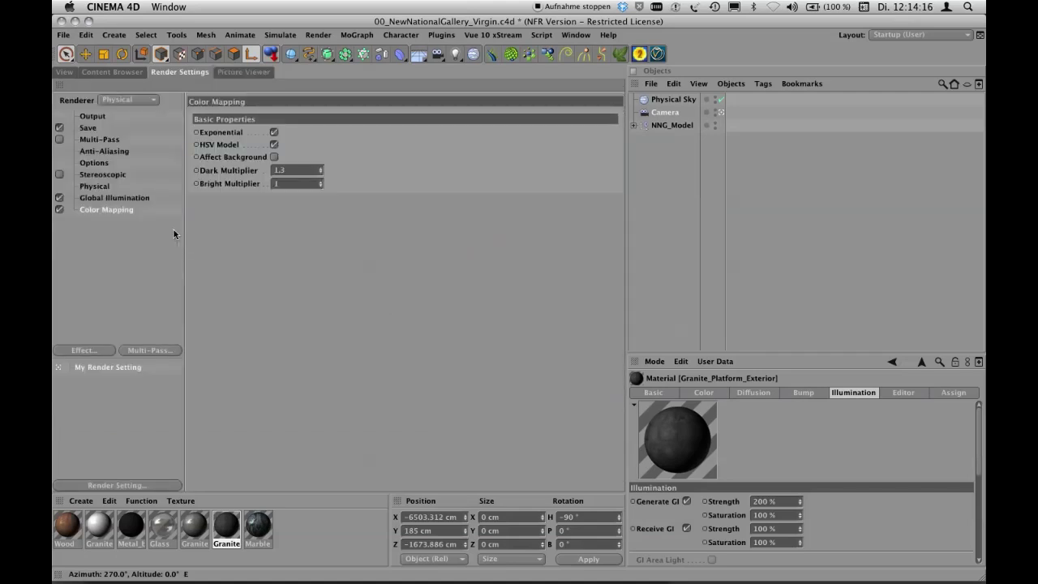
Add the Ambient Occlusion effect, check the Physical renderer page, and return to the Picture Viewer
left_click(91, 348)
left_click(157, 408)
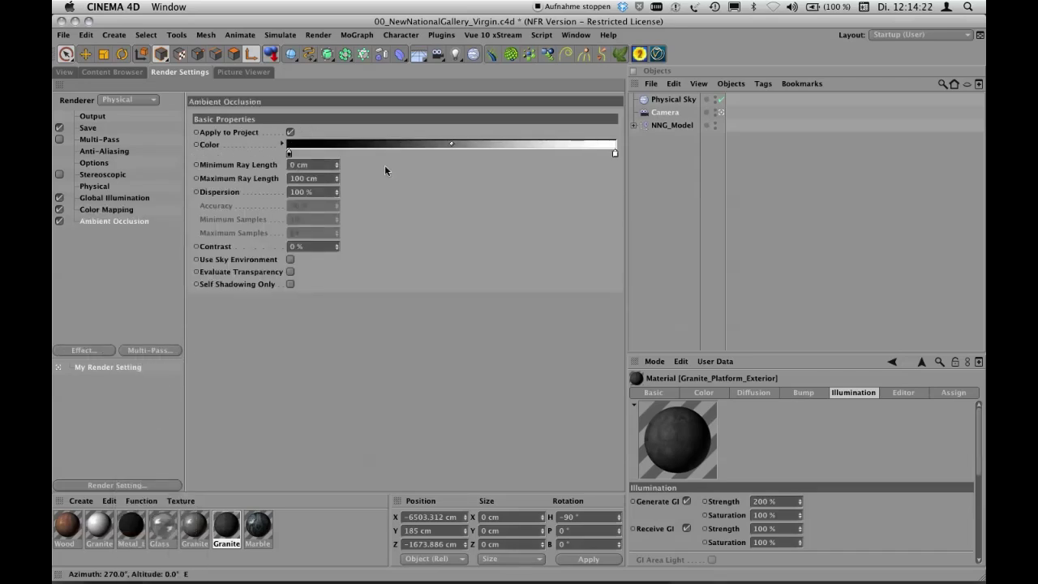
left_click(108, 189)
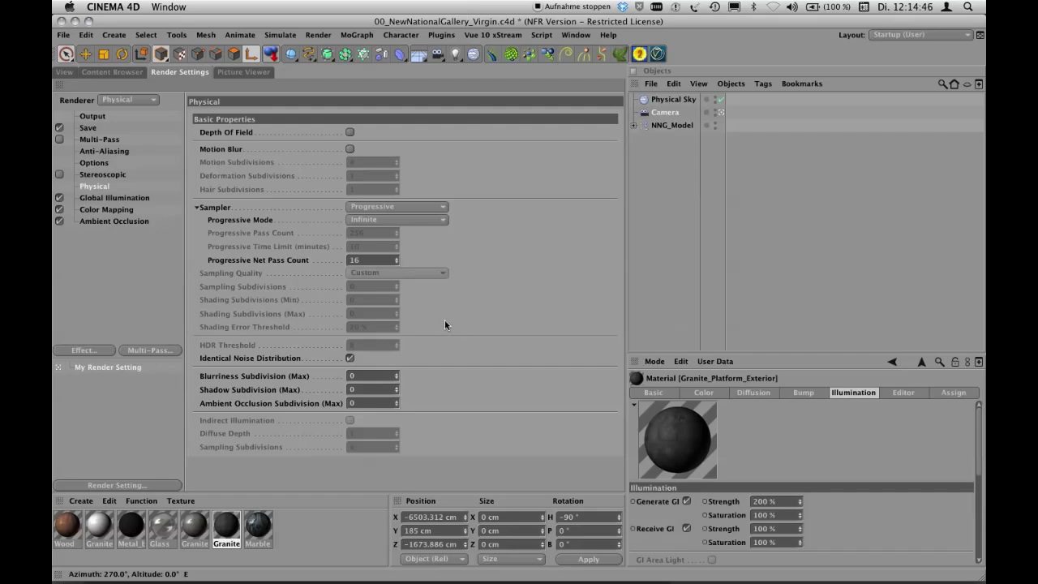
left_click(240, 73)
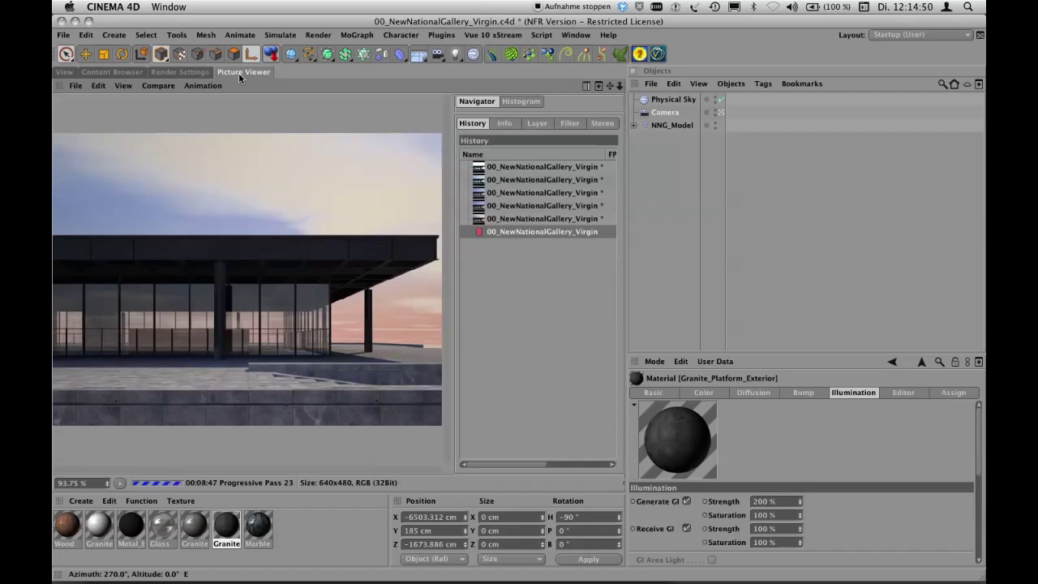
Start a new Picture Viewer render of the gallery, stopping the one still running at pass 23
key("shift+r")
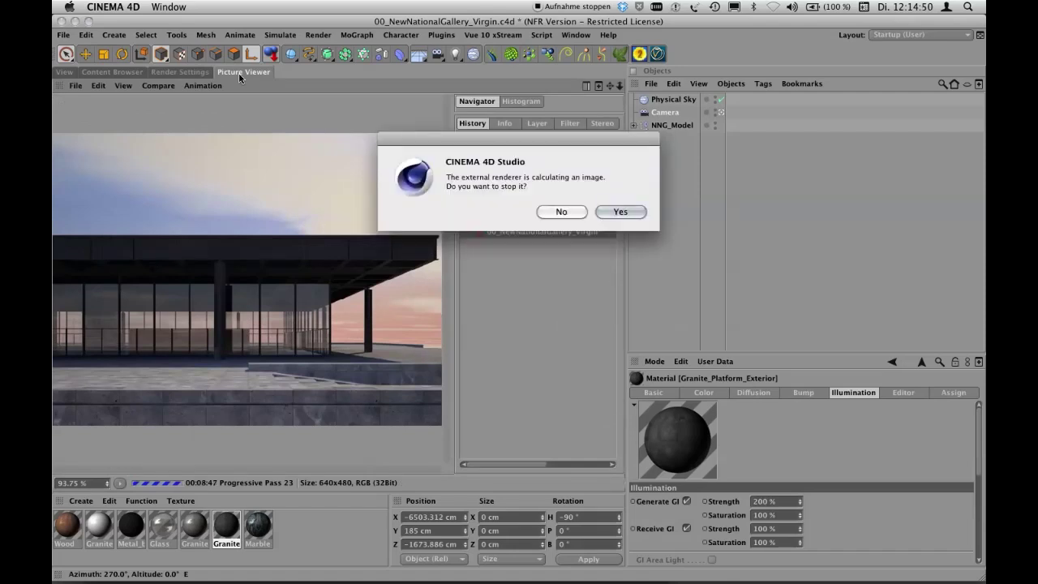
left_click(631, 212)
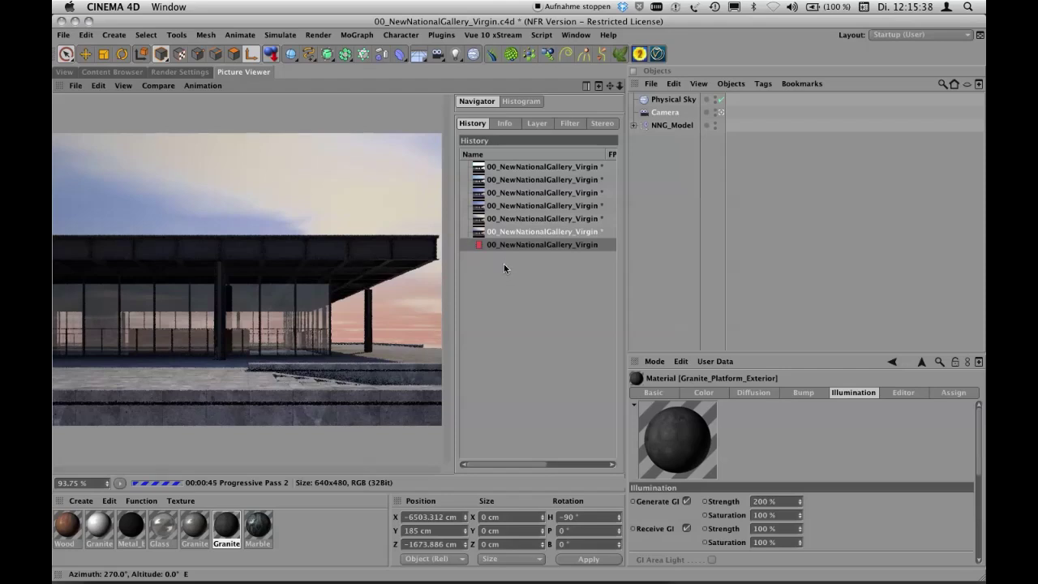
left_click(74, 86)
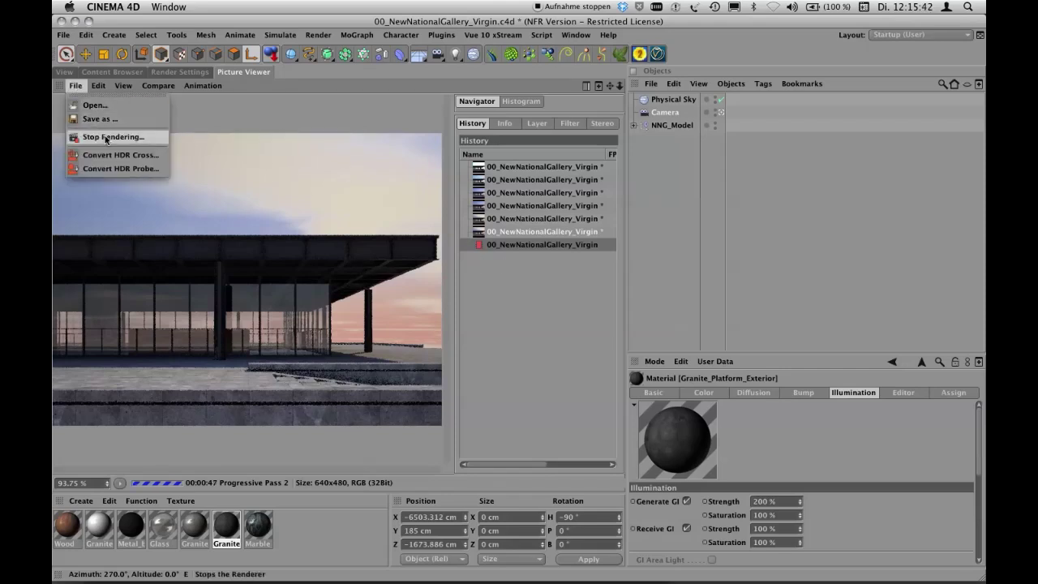
left_click(79, 87)
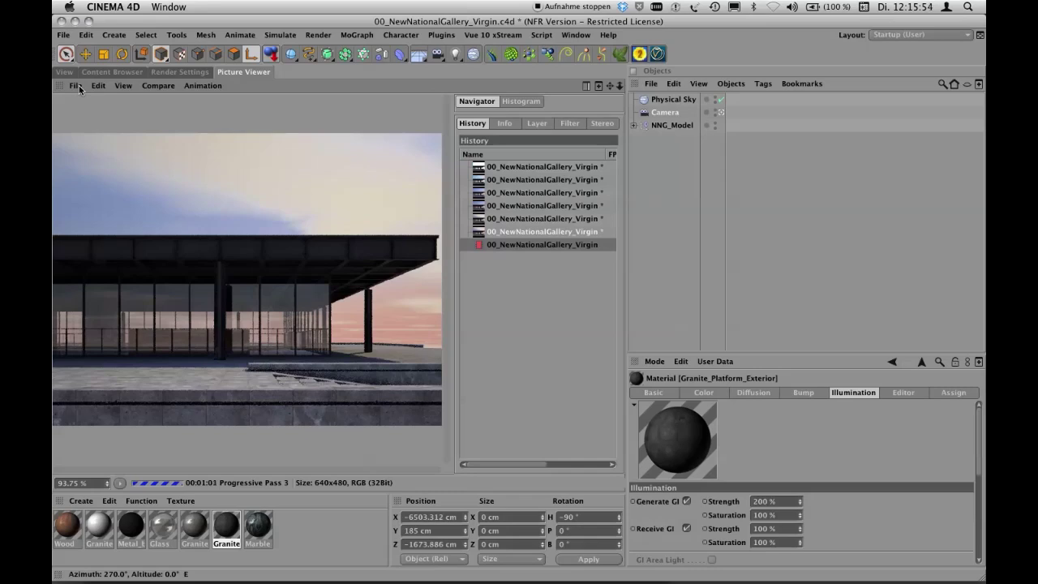
left_click(77, 86)
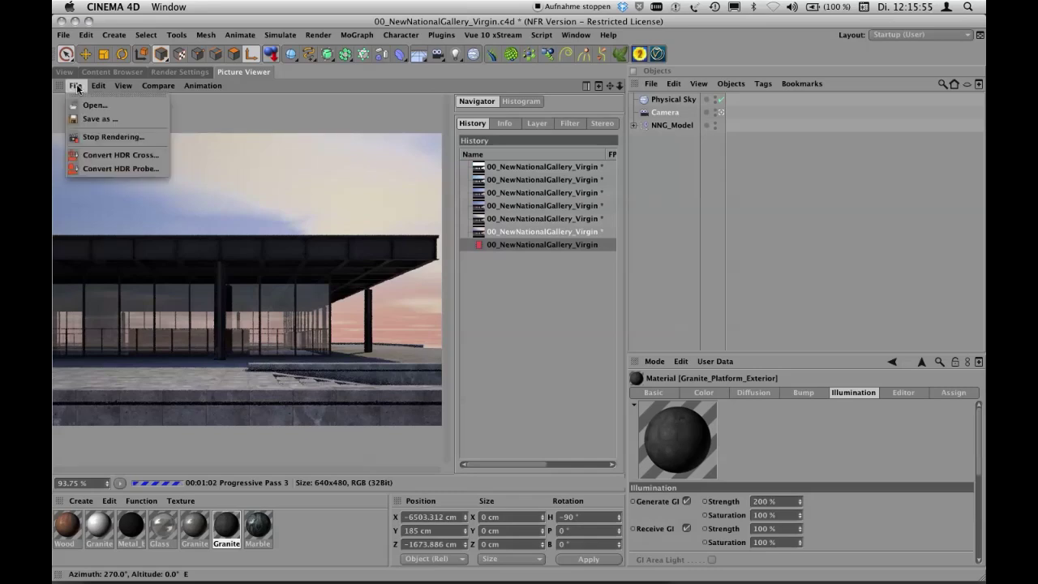
left_click(106, 120)
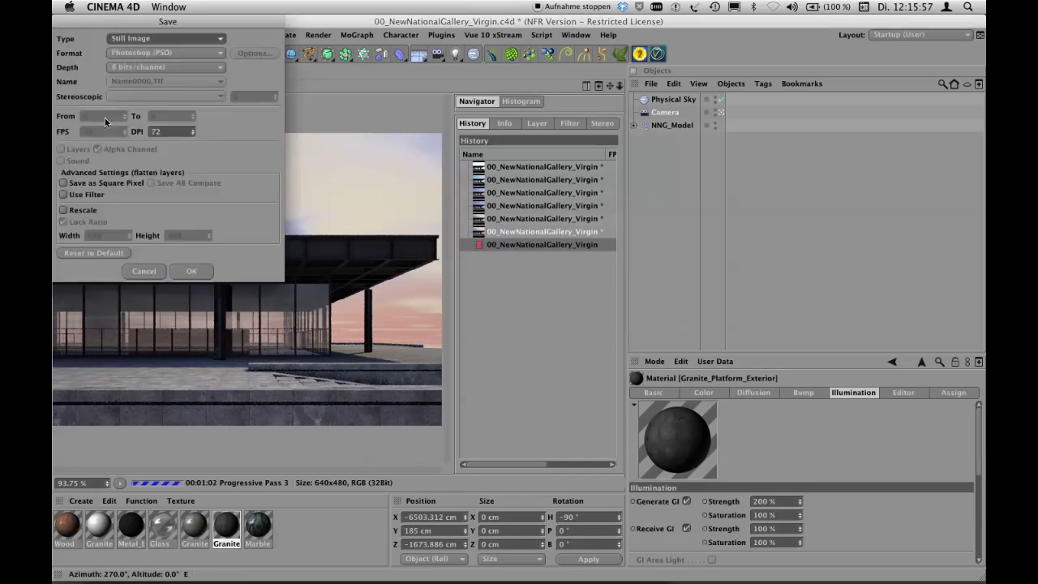
left_click(153, 66)
left_click(153, 66)
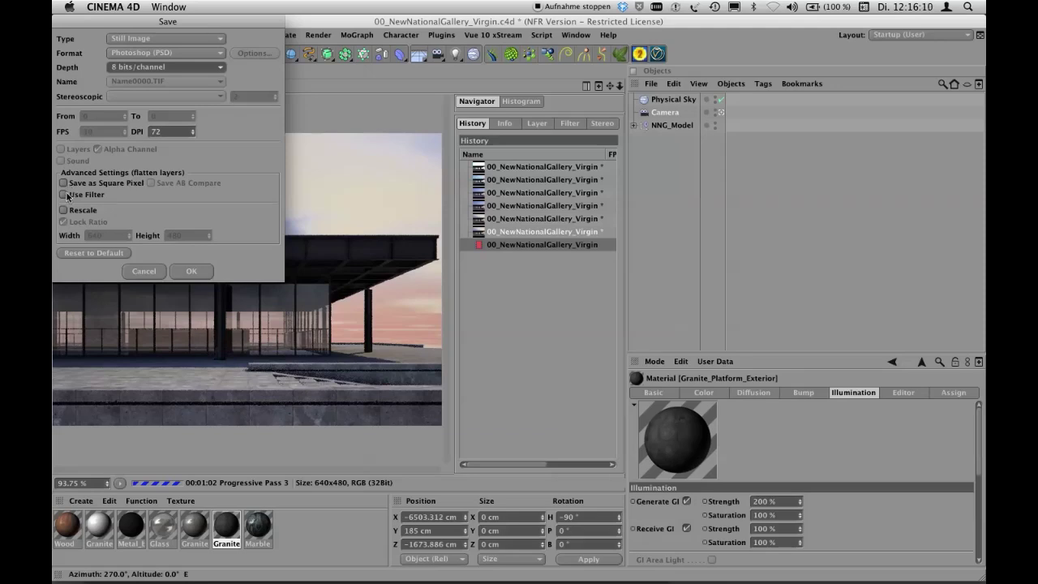
left_click(181, 268)
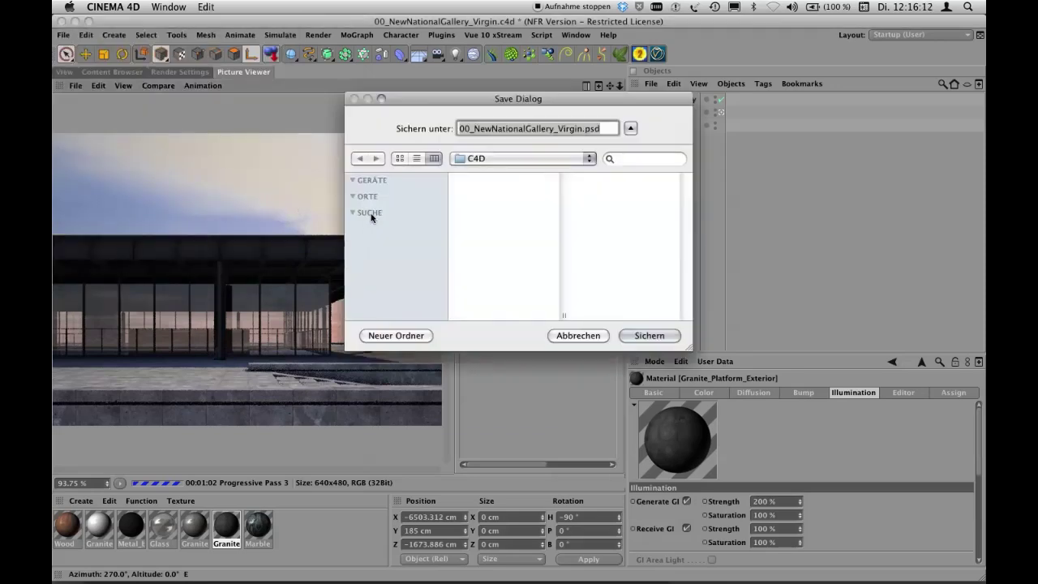
left_click(593, 338)
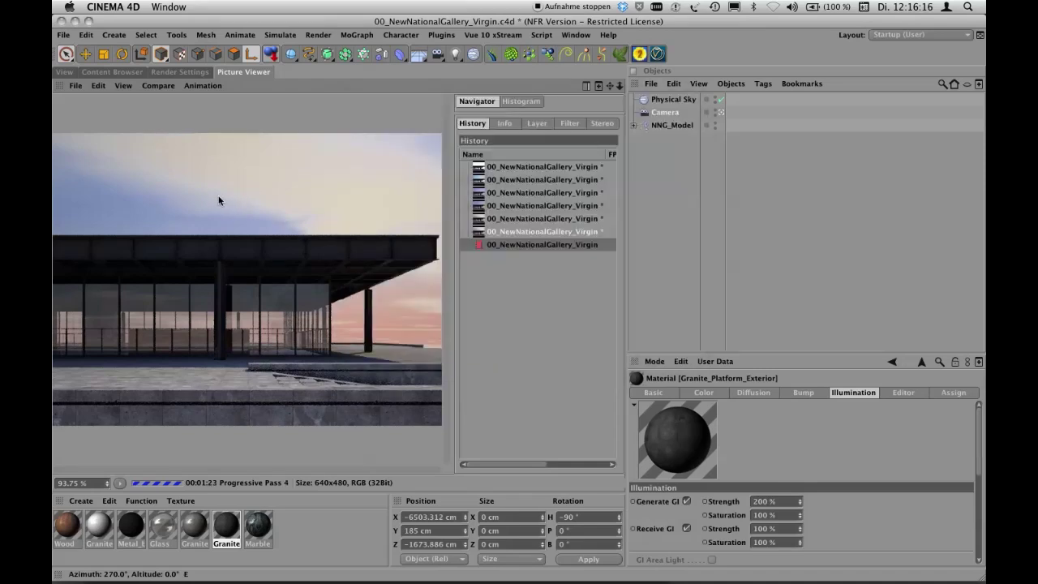